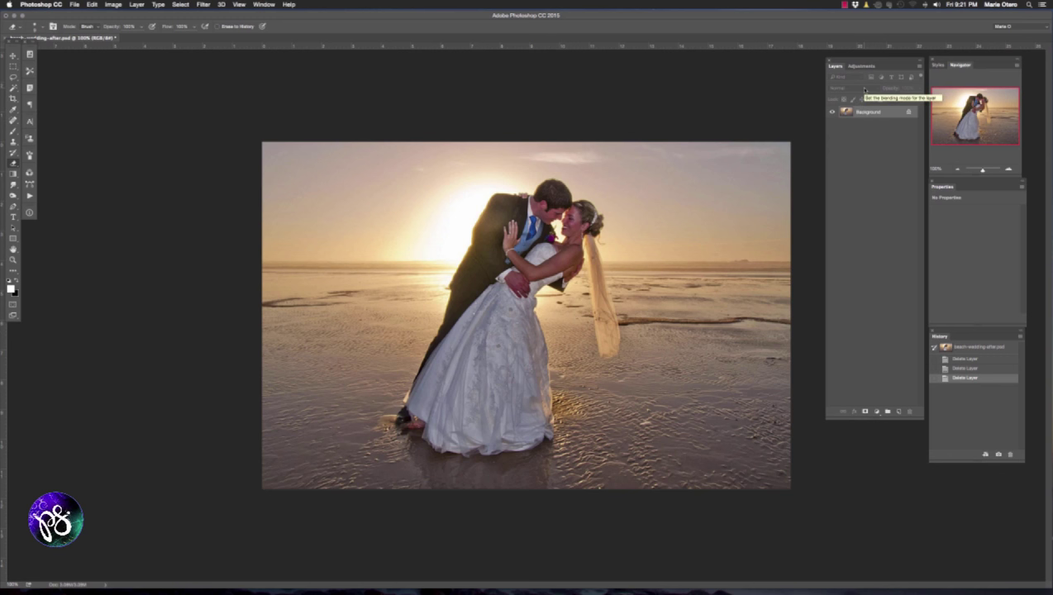
Duplicate the Background layer and open the copy in the ParticleShop plug-in.
key(super+j)
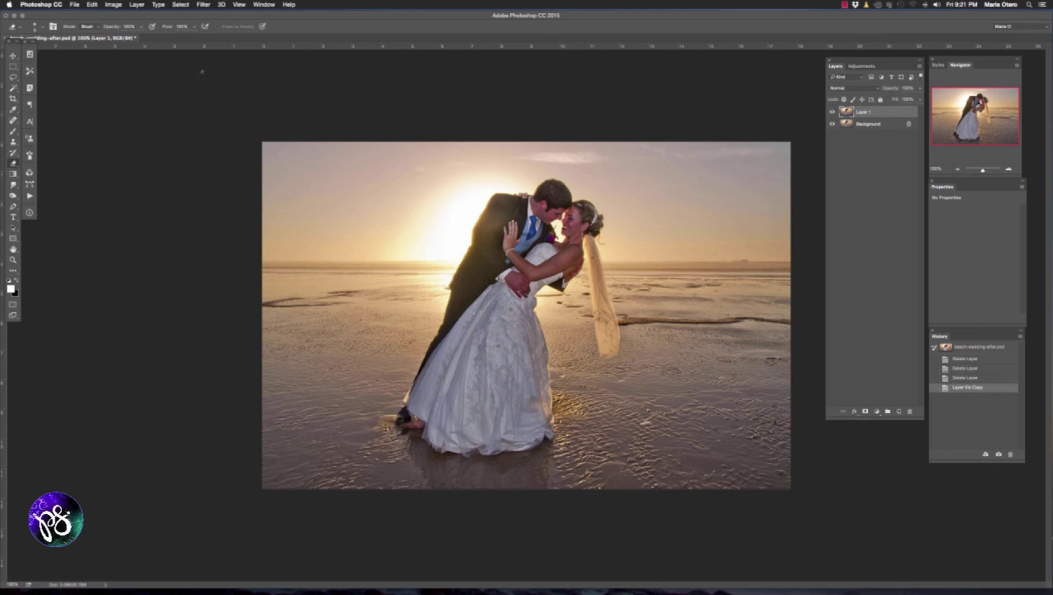
click(203, 4)
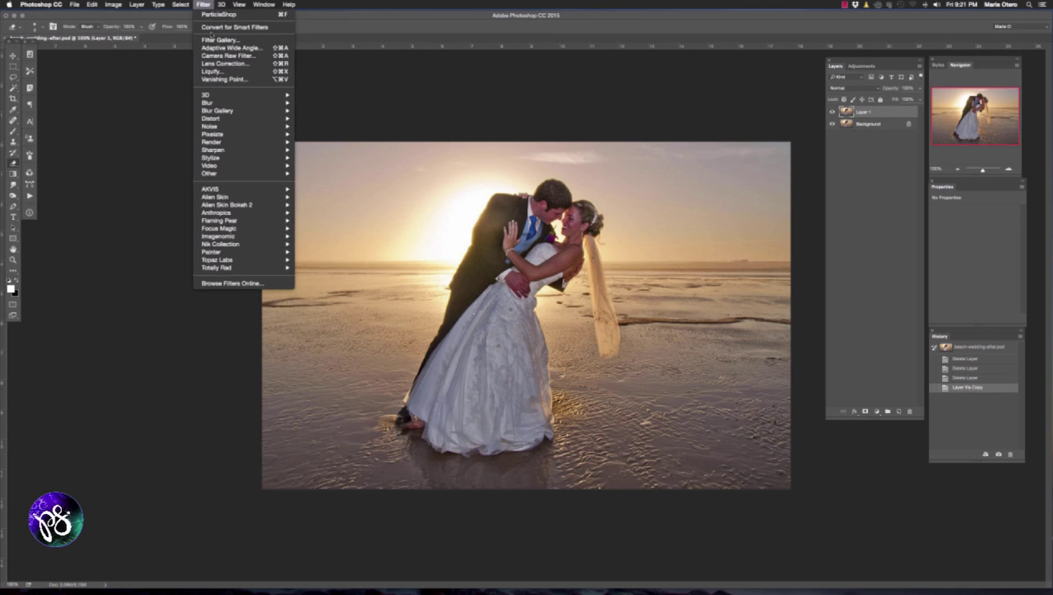
click(317, 254)
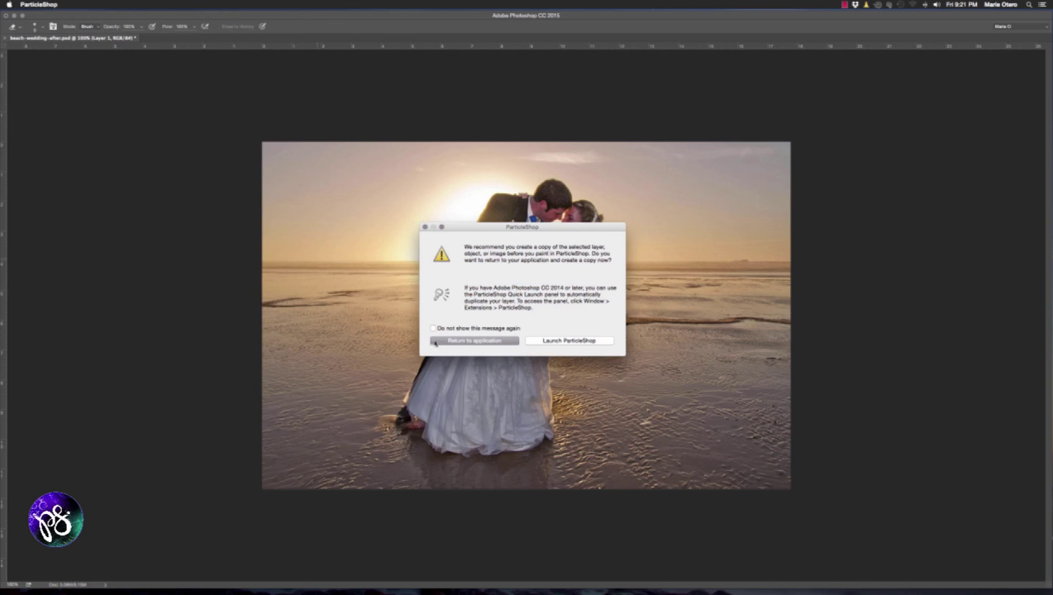
click(554, 341)
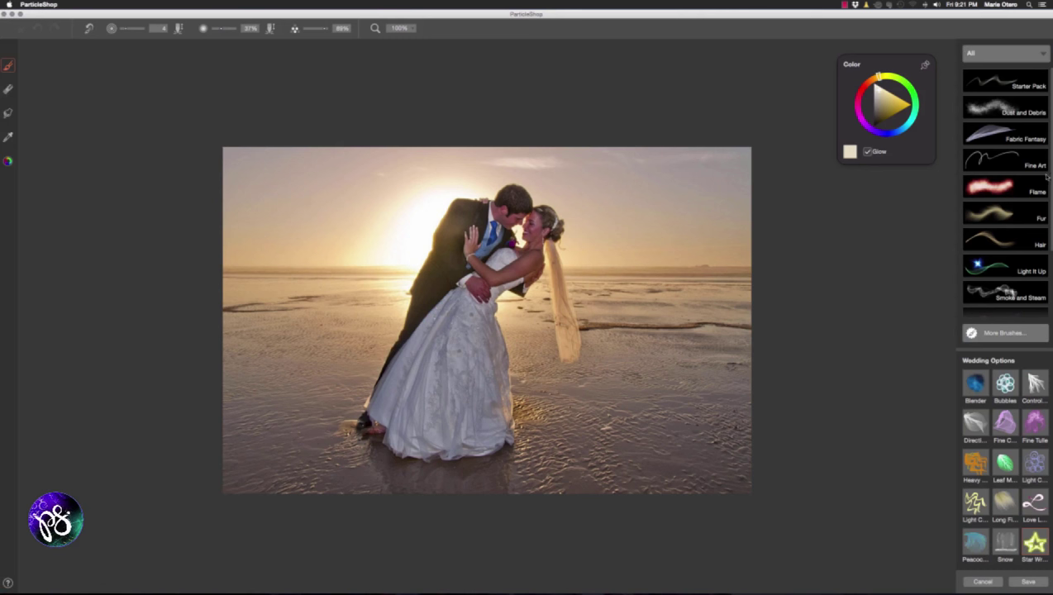
Paint strands along the veil's left edge and hem with the Wedding set's Directi... brush, in a gold sampled from the veil.
scroll(1016, 264, down, 3)
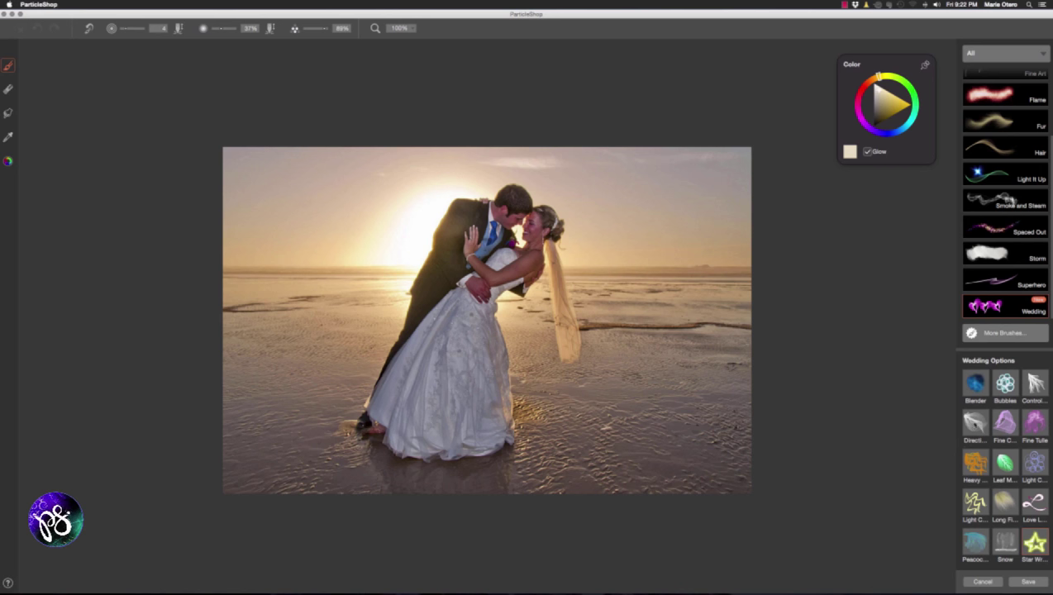
click(975, 424)
alt+click(564, 300)
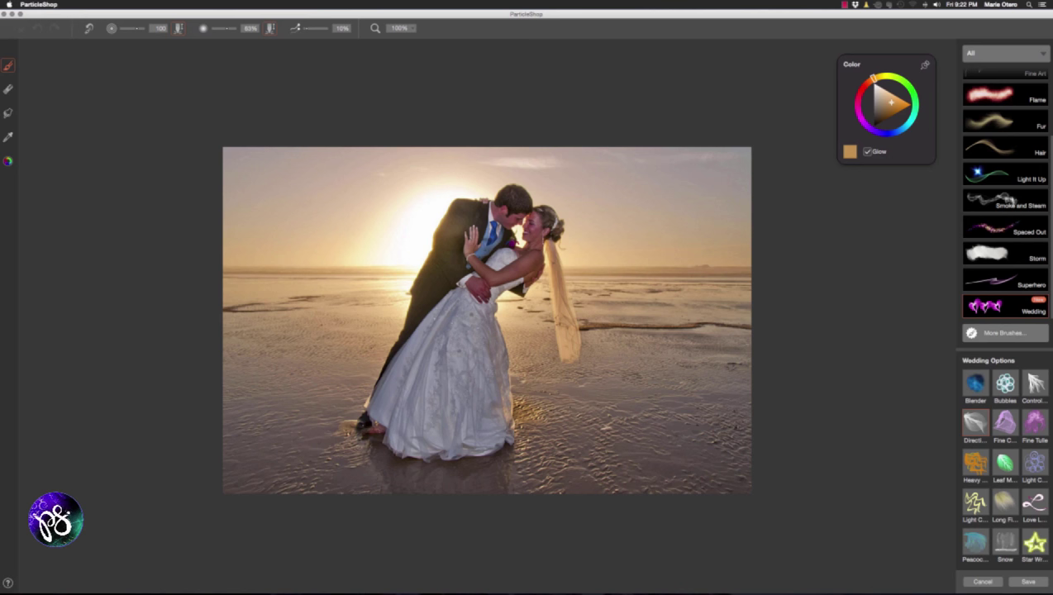
mouse_move(550, 243)
mouse_down()
mouse_move(551, 331)
mouse_move(551, 291)
mouse_move(533, 367)
mouse_up()
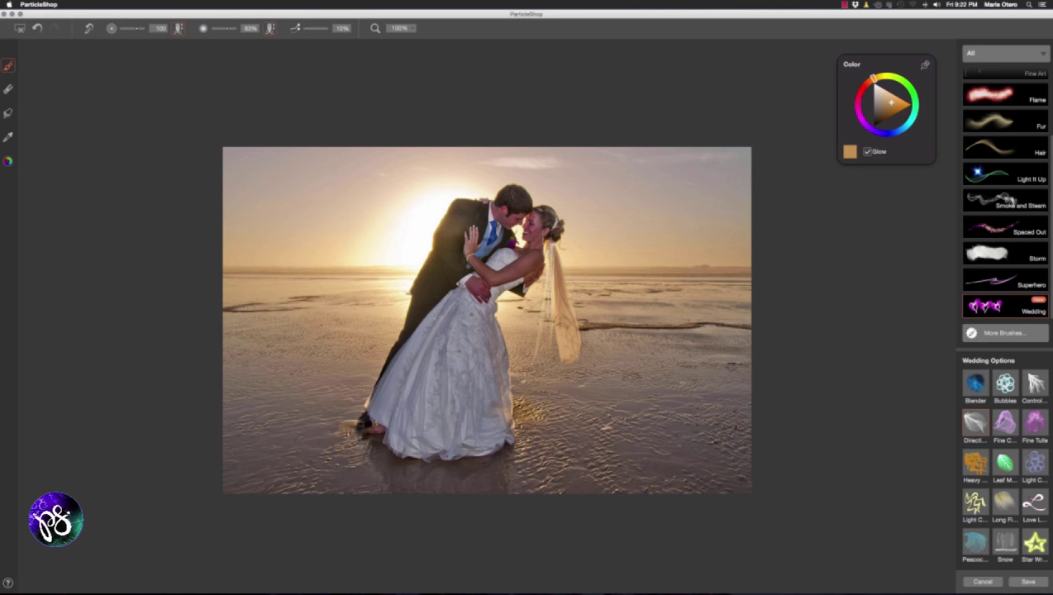
drag(546, 316, 534, 372)
drag(548, 311, 550, 387)
drag(552, 314, 559, 378)
drag(559, 317, 559, 352)
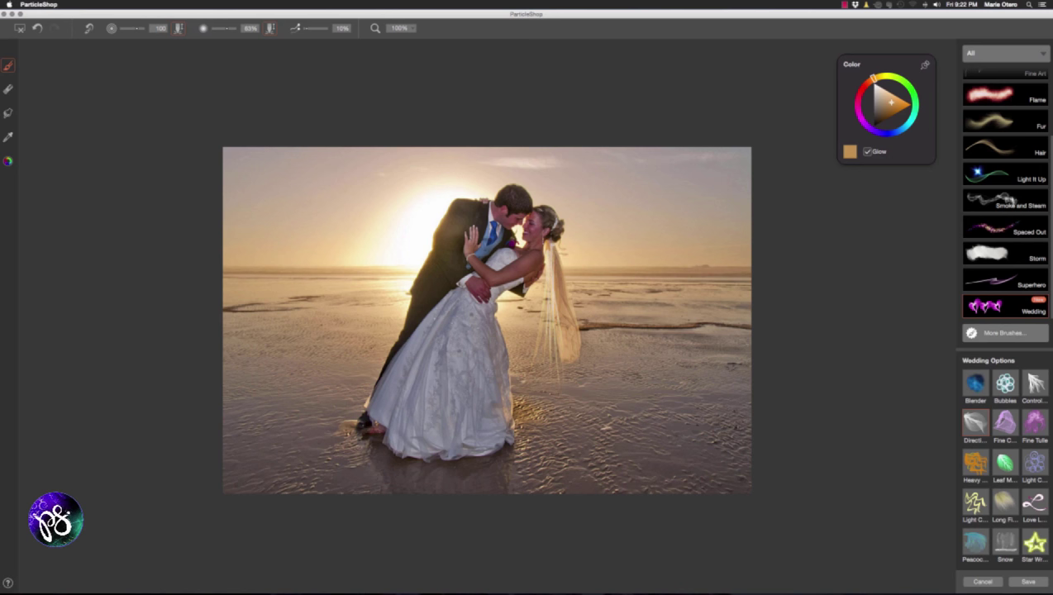
Paint more strands down the middle and right side of the veil, toggling the brush's Glow option before the outermost one.
drag(554, 275, 559, 351)
drag(553, 251, 567, 369)
drag(555, 258, 582, 371)
drag(556, 258, 588, 366)
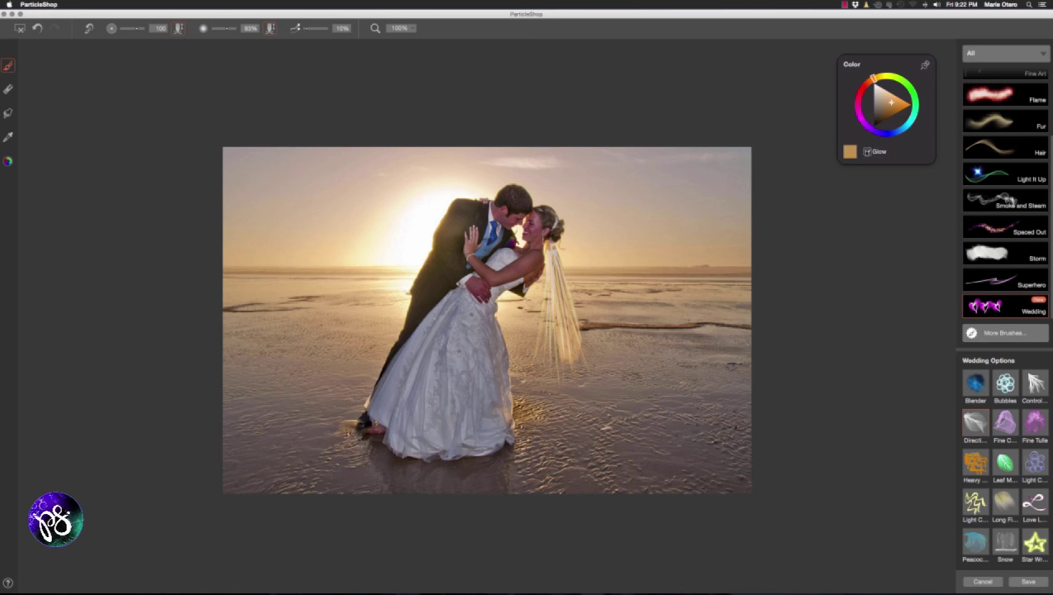
click(867, 151)
mouse_move(574, 301)
mouse_down()
mouse_move(584, 324)
mouse_move(594, 321)
mouse_up()
Add small sparkles to the veil and the bride's hair with the Wedding set's Star Wr... brush in a pale cream colour.
click(1033, 543)
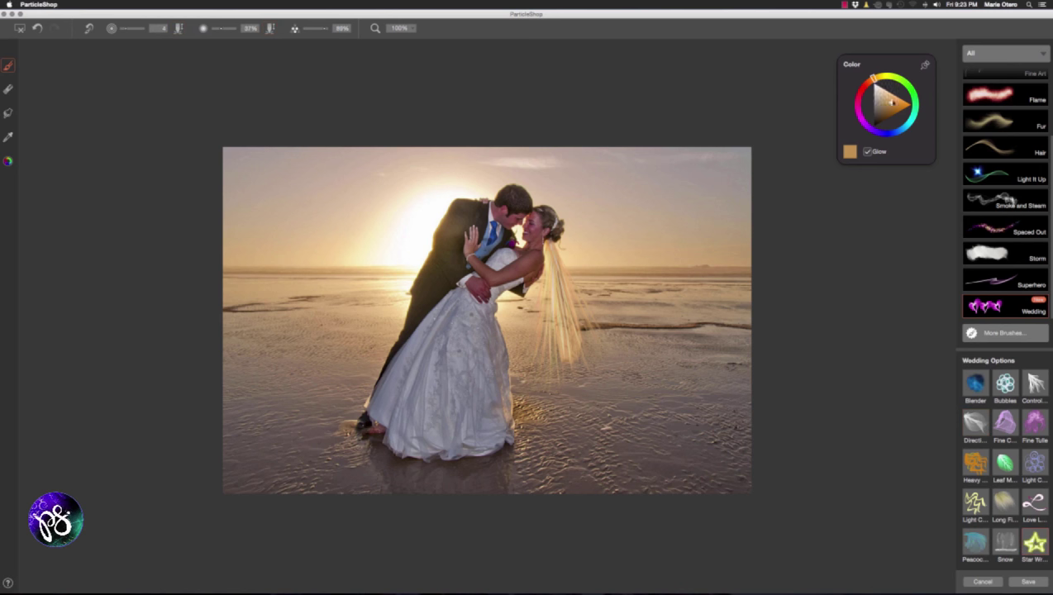
click(881, 99)
click(881, 95)
click(878, 91)
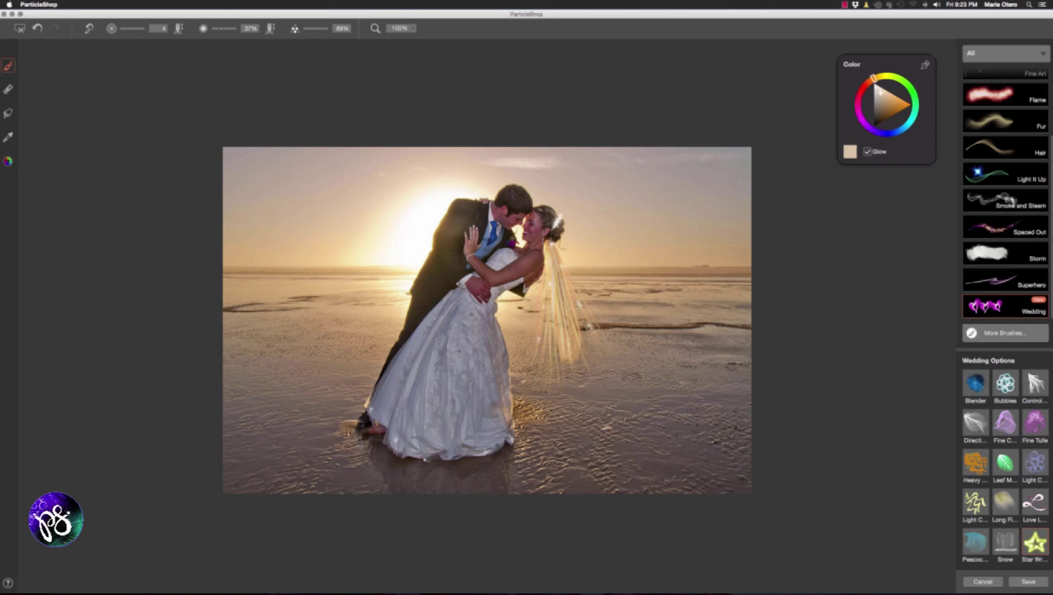
Save only the brushstrokes back to Photoshop and inspect Layer 1 with the Background temporarily hidden.
click(1030, 582)
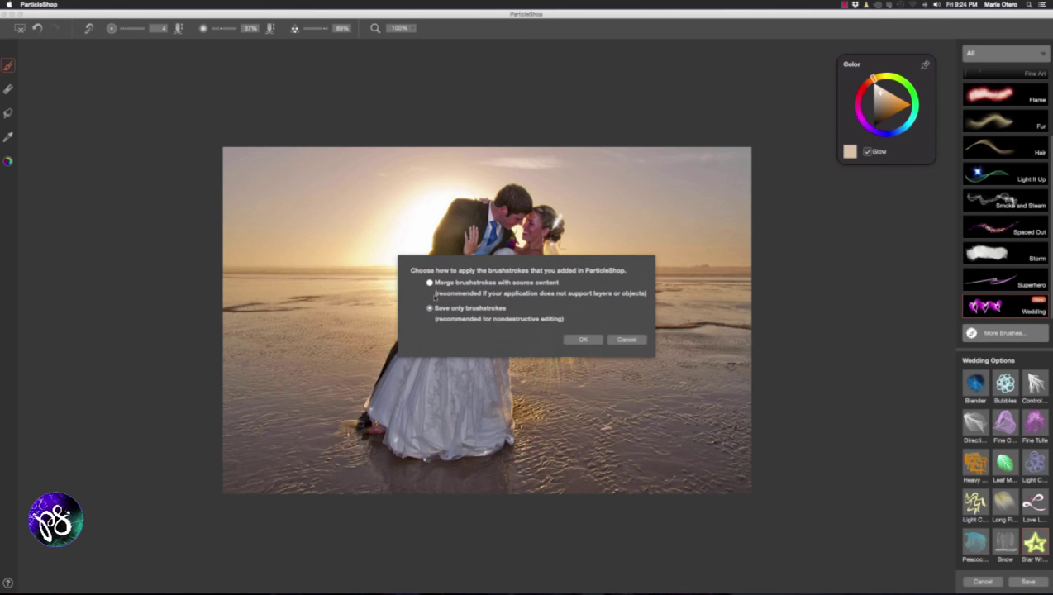
click(581, 340)
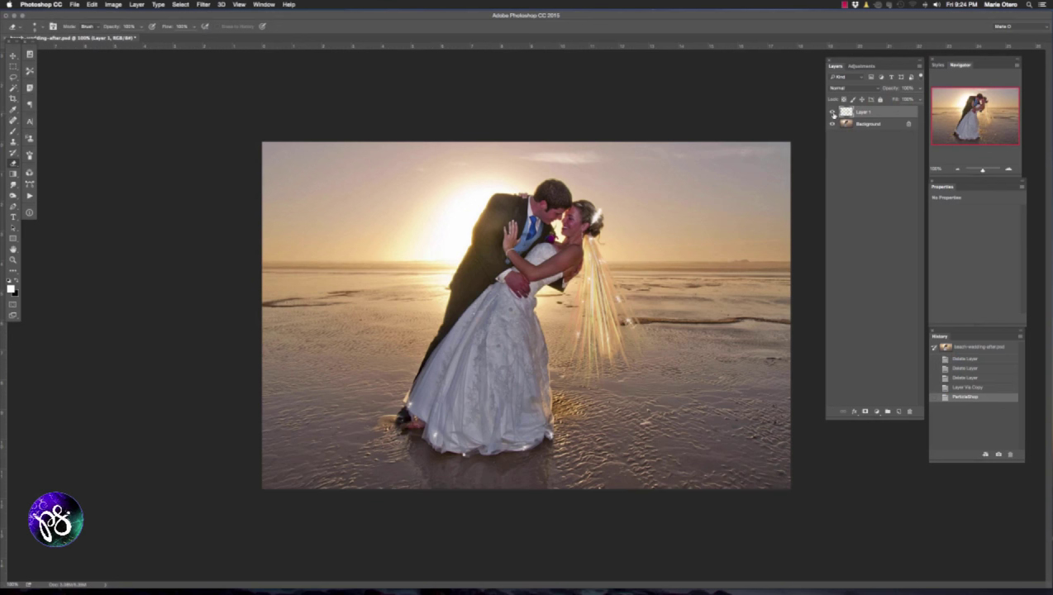
click(832, 123)
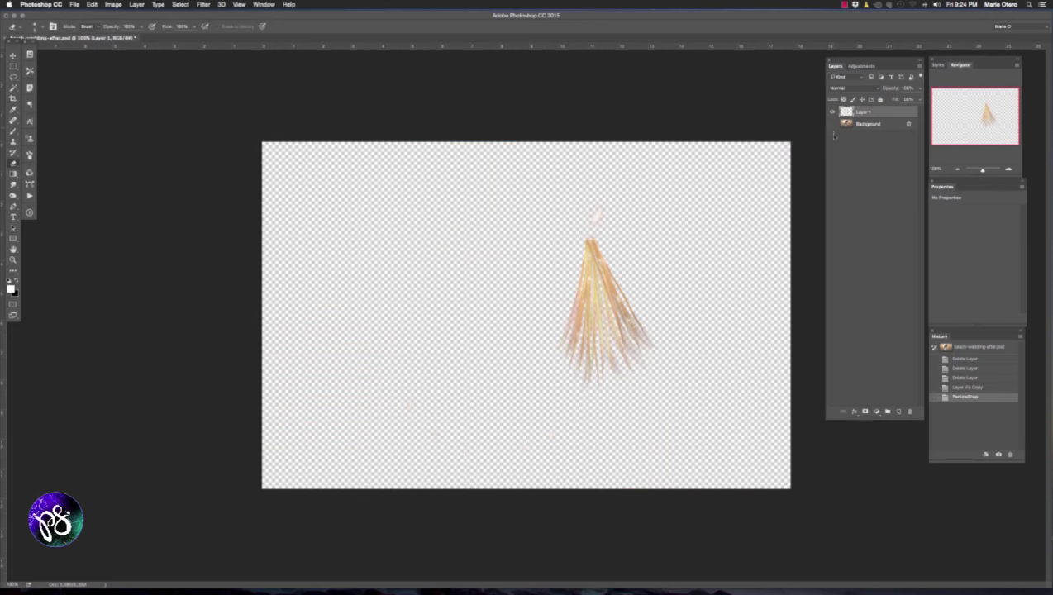
click(832, 123)
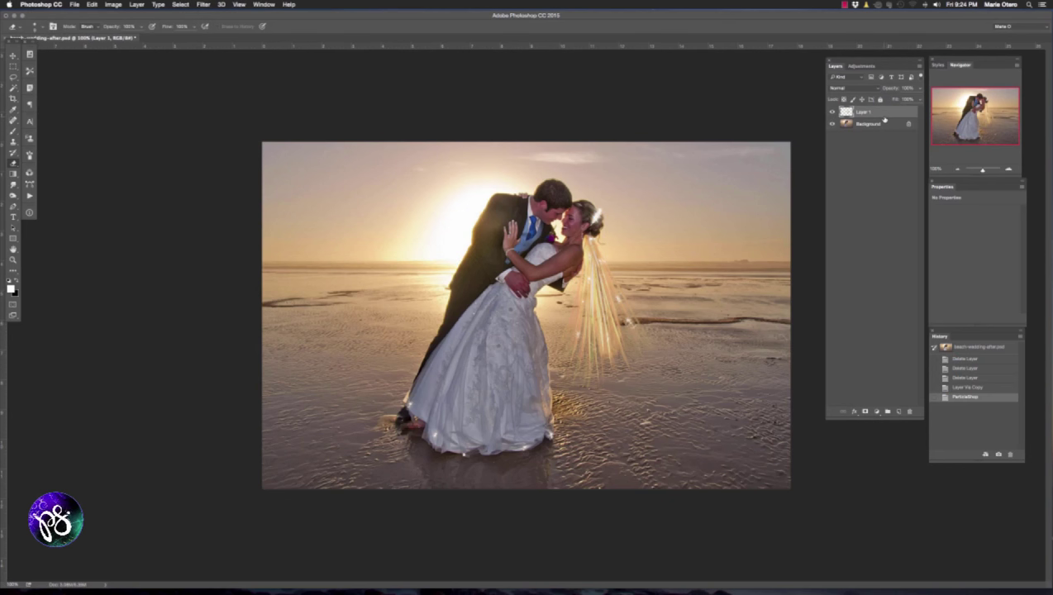
Set Layer 1's opacity to 70% and stamp all visible layers into a new layer above it.
click(889, 89)
drag(886, 91, 878, 91)
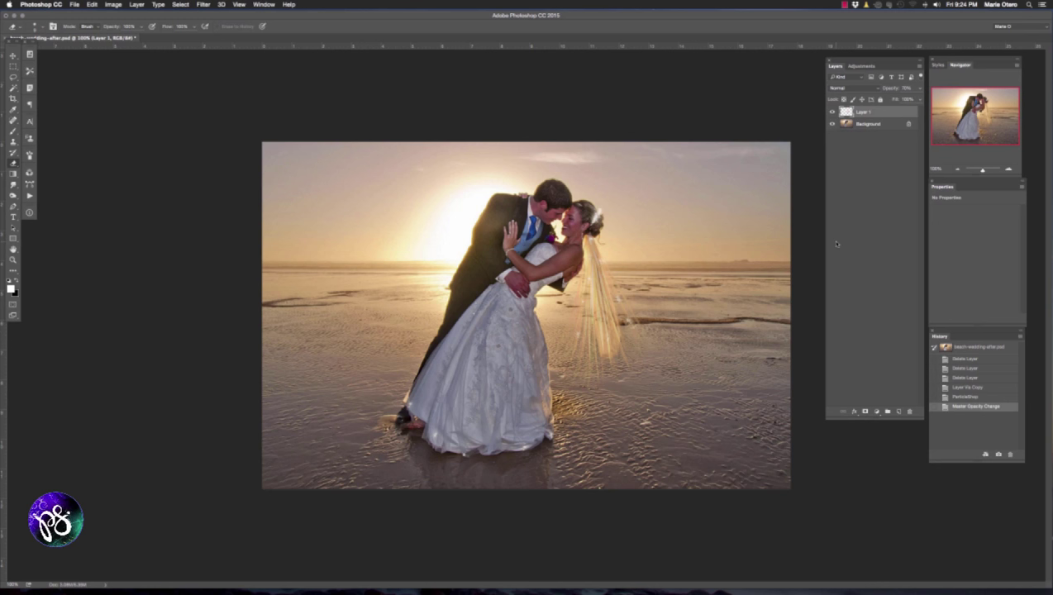
key(super+shift+alt+e)
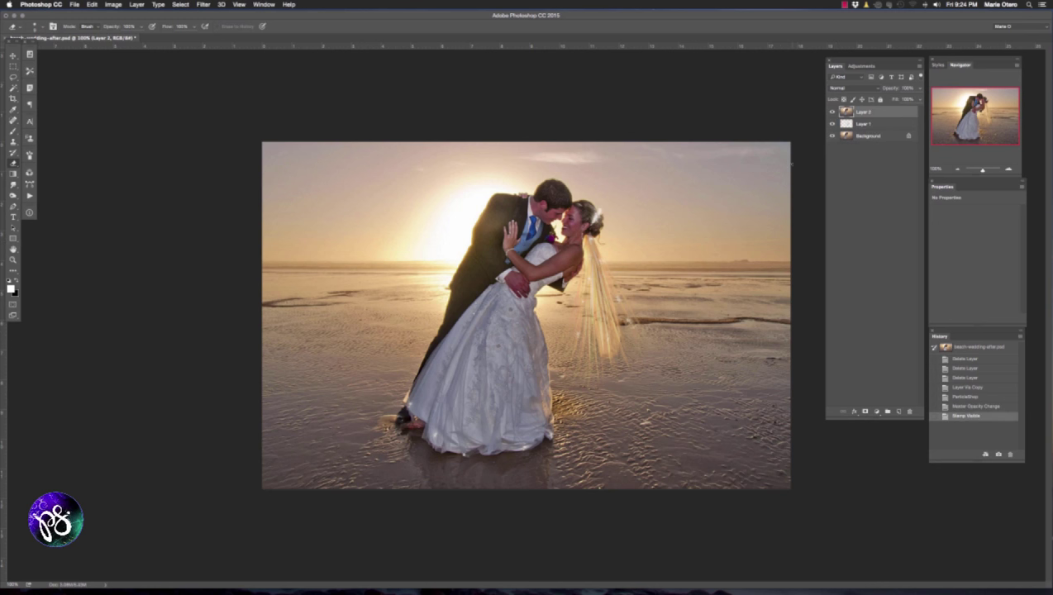
Open the stamped layer in ParticleShop and paint a large golden ring around the couple with the size 281 Light C... brush.
click(201, 5)
mouse_move(246, 252)
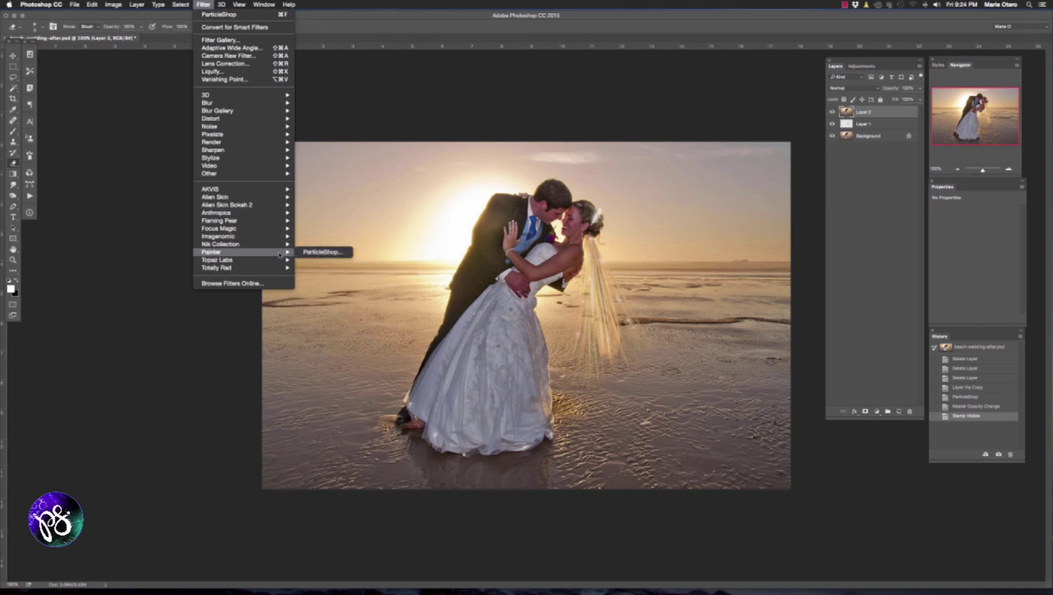
click(319, 252)
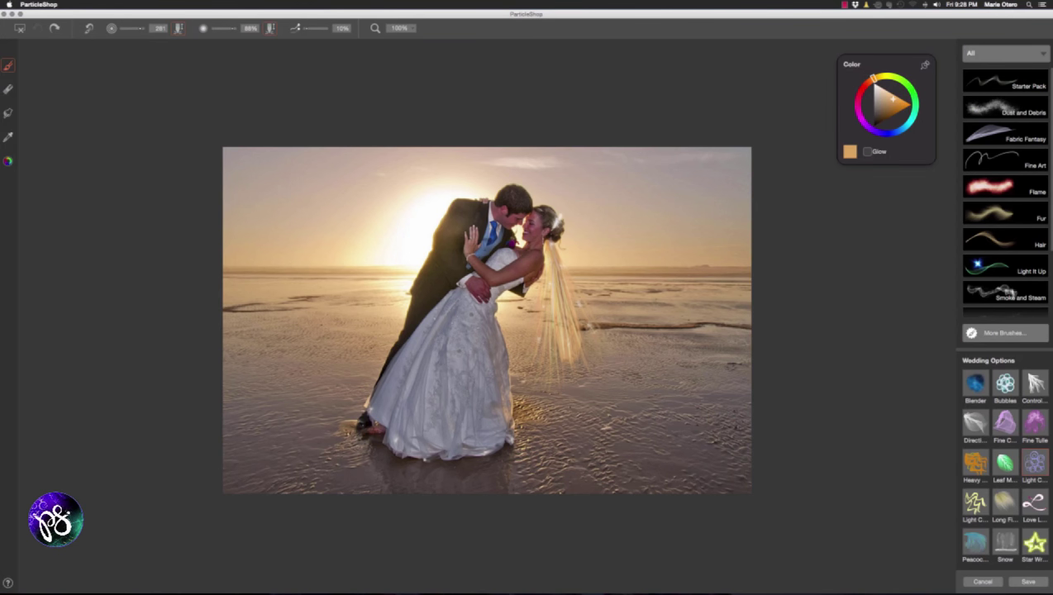
click(300, 252)
click(454, 250)
click(456, 248)
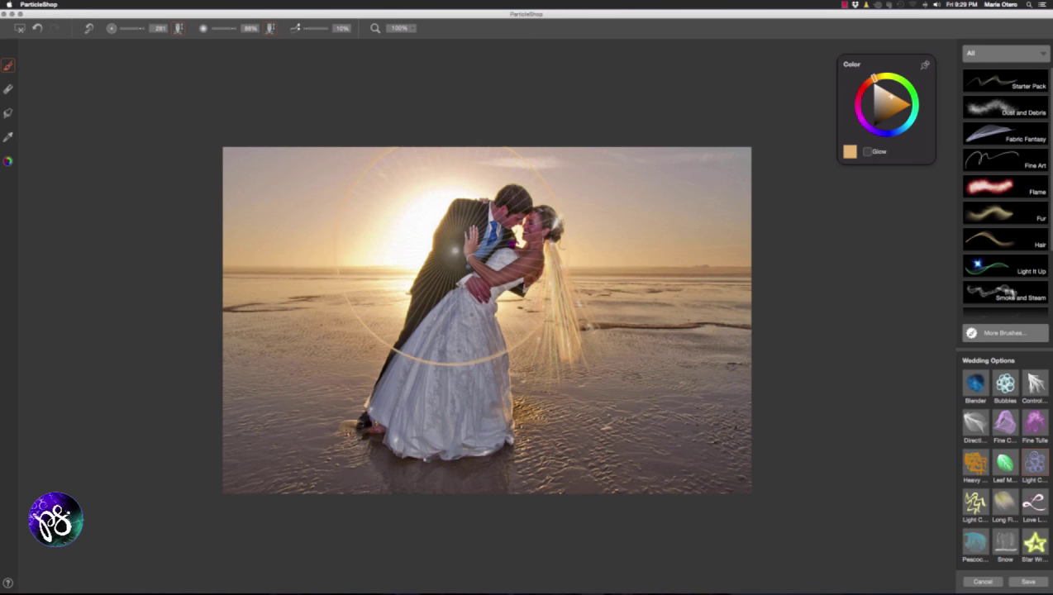
drag(455, 250, 452, 252)
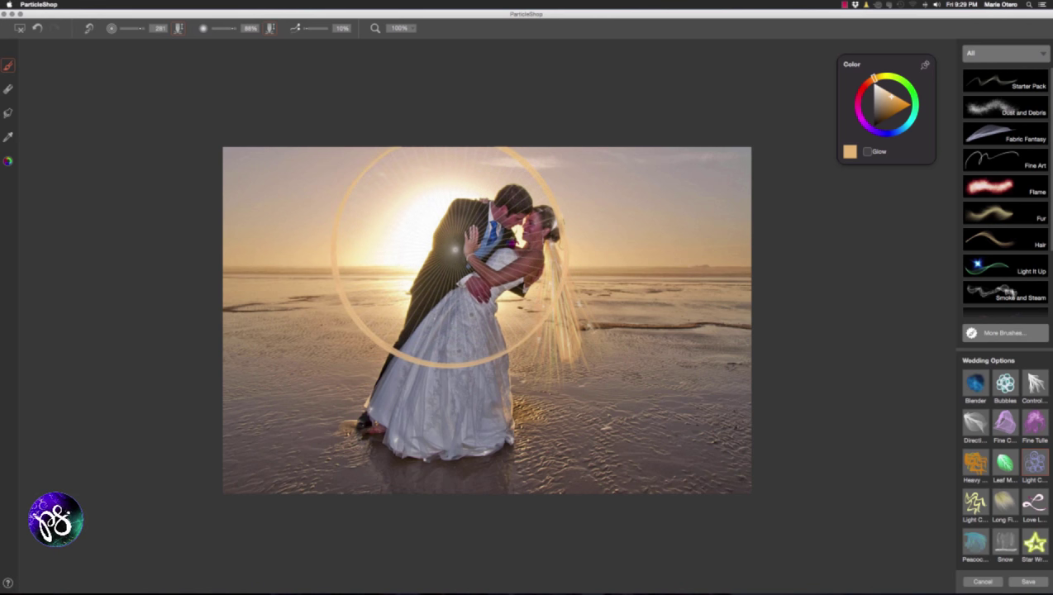
Paint a smaller ring inside the first at brush size 220 and save only the brushstrokes back to Photoshop.
key(super+minus)
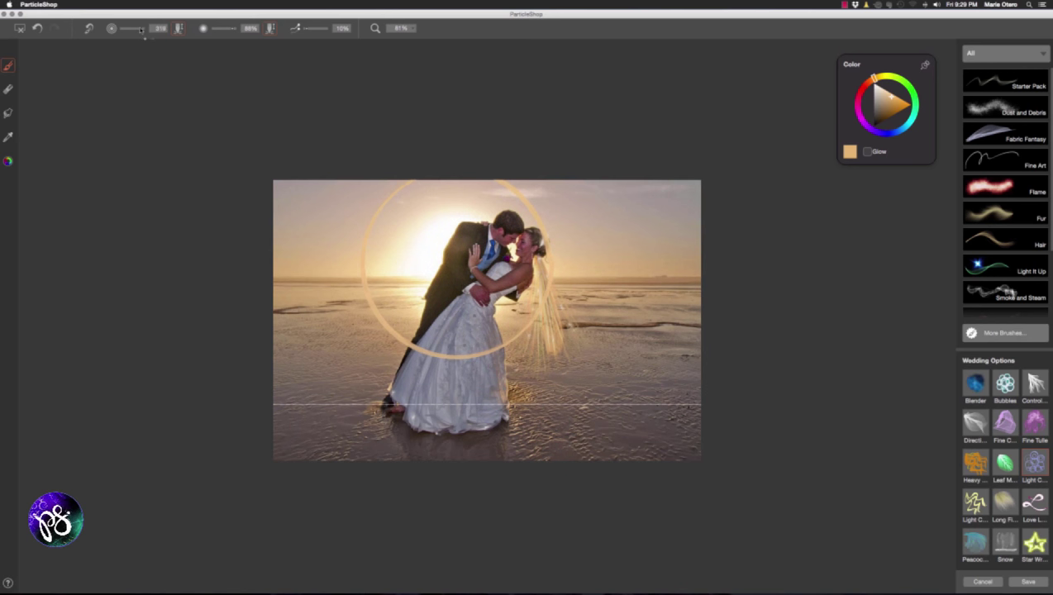
double_click(157, 28)
text(220)
key(Return)
drag(455, 268, 458, 270)
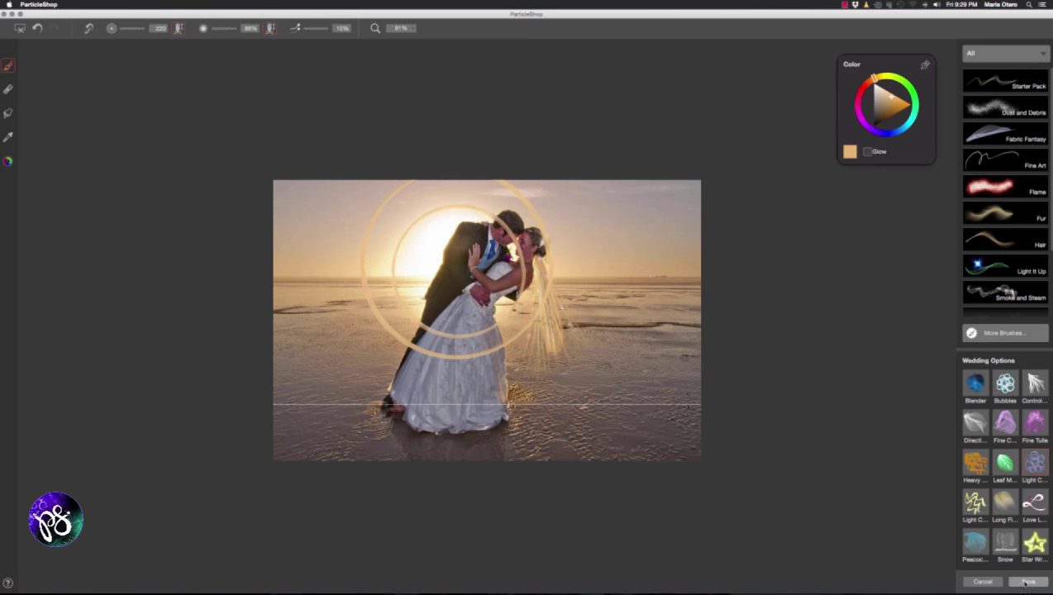
click(1025, 583)
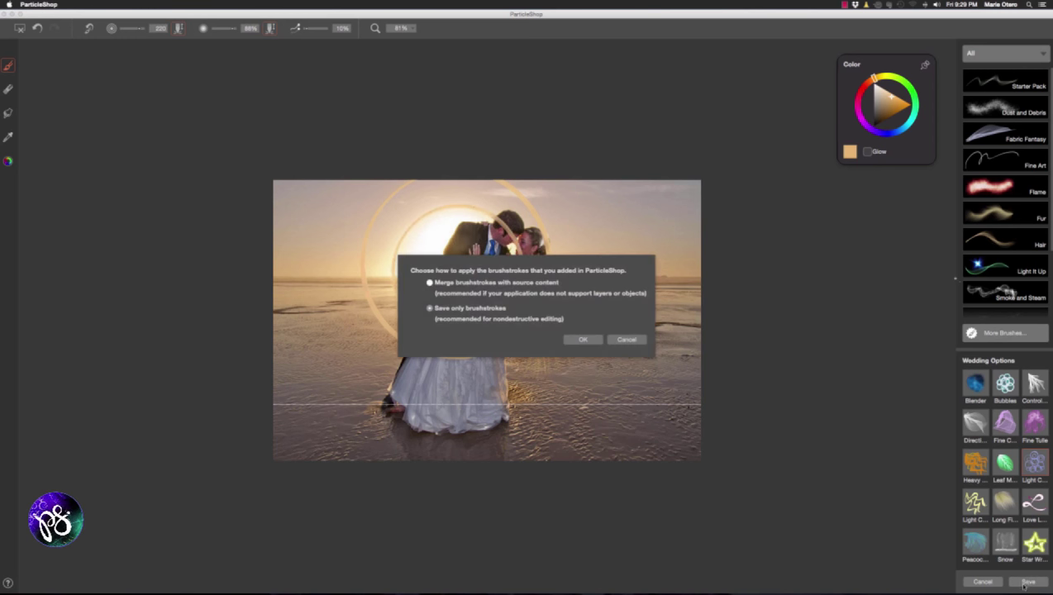
click(581, 340)
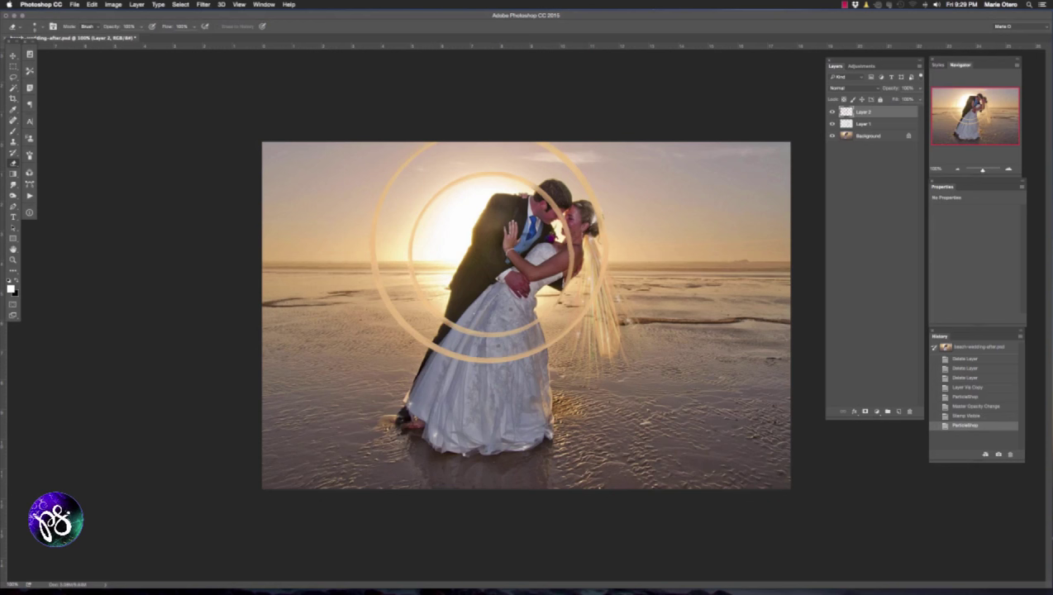
Add a mask to Layer 2 and hide the inner ring over the couple's heads and upper bodies with a black 100% opacity brush.
click(865, 411)
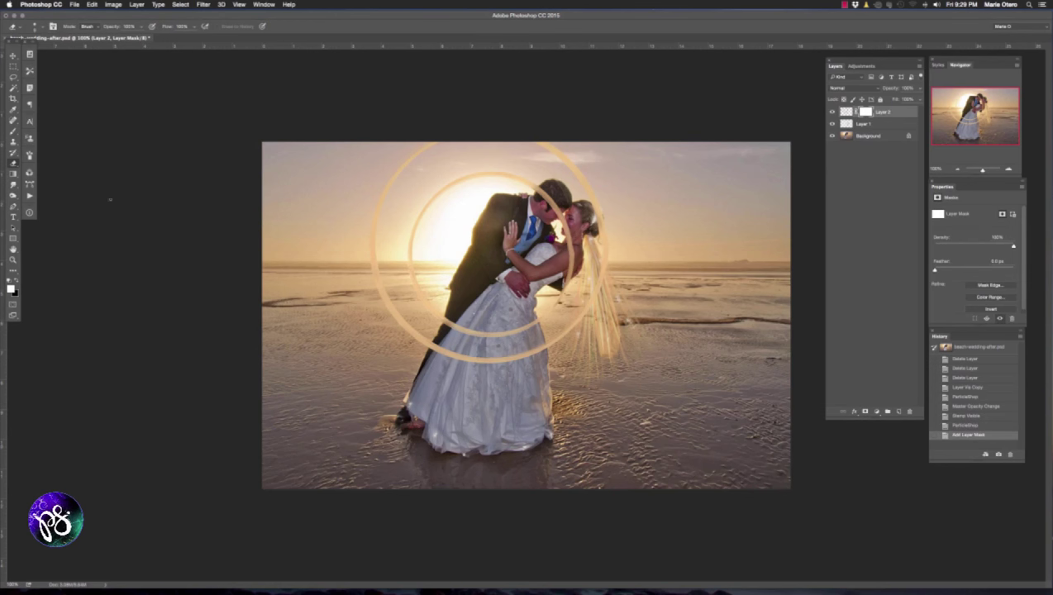
click(13, 130)
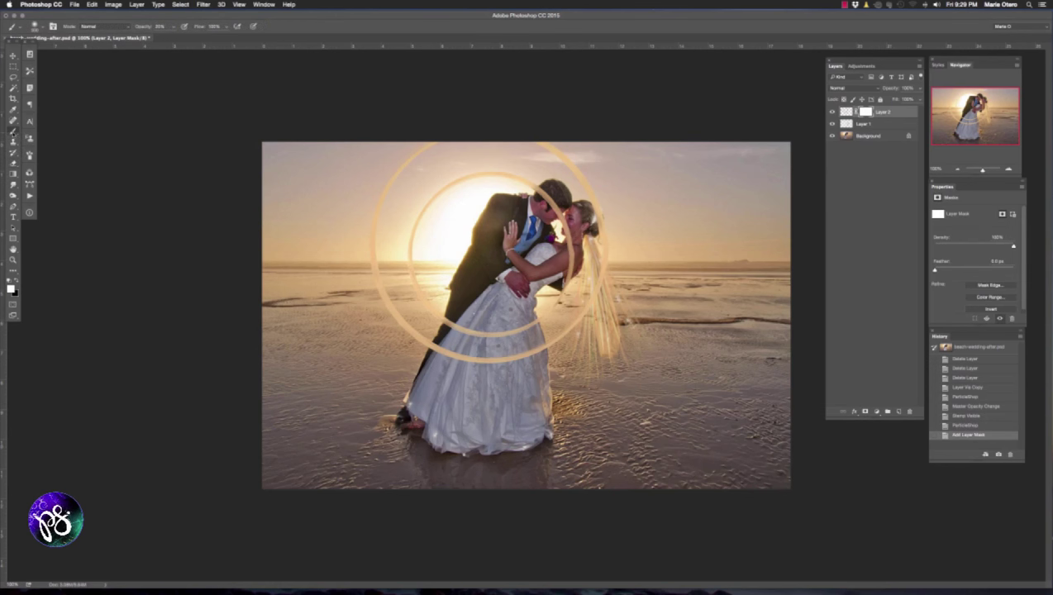
click(17, 282)
click(174, 26)
drag(173, 37, 208, 38)
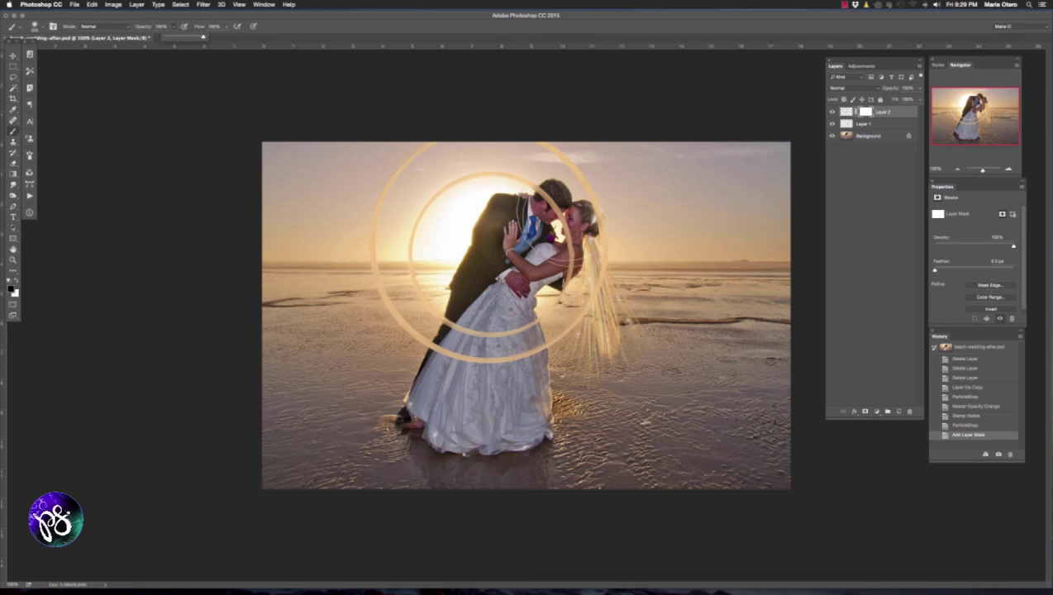
click(526, 224)
mouse_move(534, 195)
mouse_down()
mouse_move(556, 207)
mouse_move(567, 237)
mouse_move(557, 282)
mouse_up()
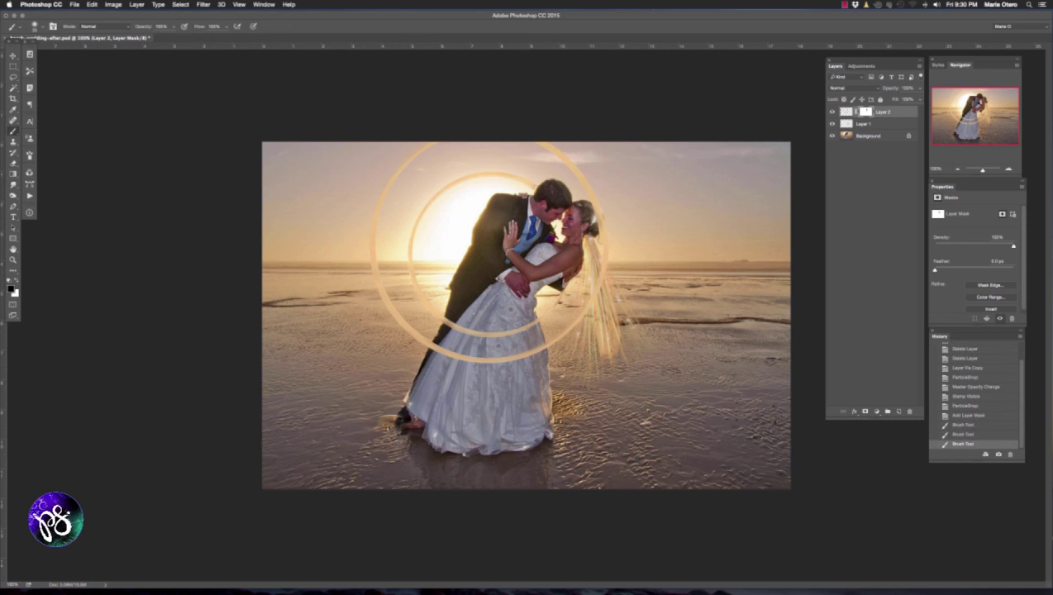
Mask out the rings over the wedding dress and fade the outer ring across the bride's hair and veil.
mouse_move(532, 326)
mouse_down()
mouse_move(542, 353)
mouse_move(533, 322)
mouse_move(524, 345)
mouse_move(533, 360)
mouse_move(507, 362)
mouse_move(508, 336)
mouse_move(516, 367)
mouse_move(482, 349)
mouse_move(490, 365)
mouse_move(485, 347)
mouse_move(454, 329)
mouse_up()
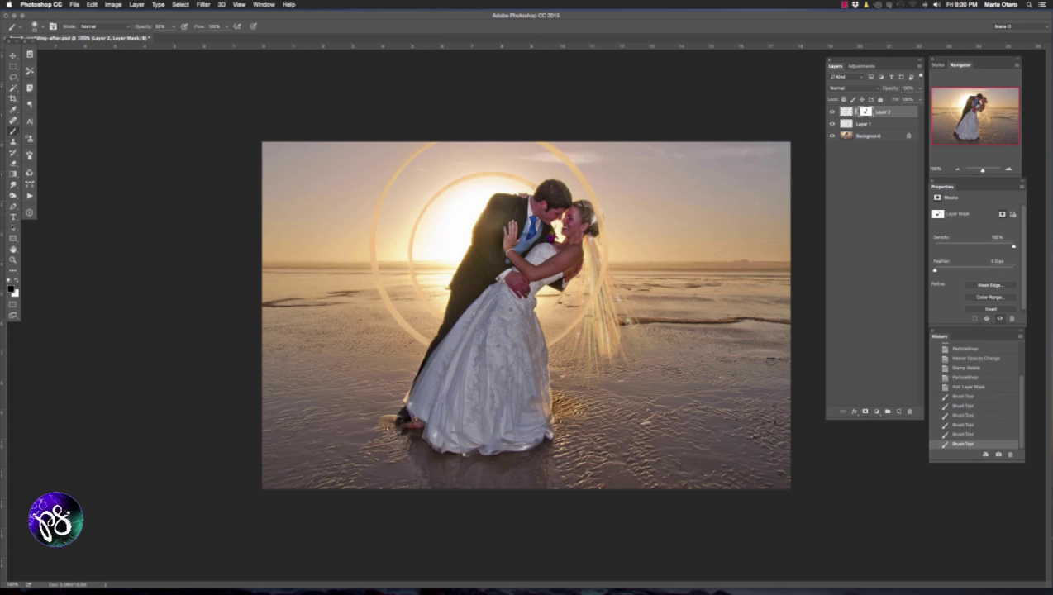
click(596, 223)
click(592, 218)
click(595, 226)
click(594, 218)
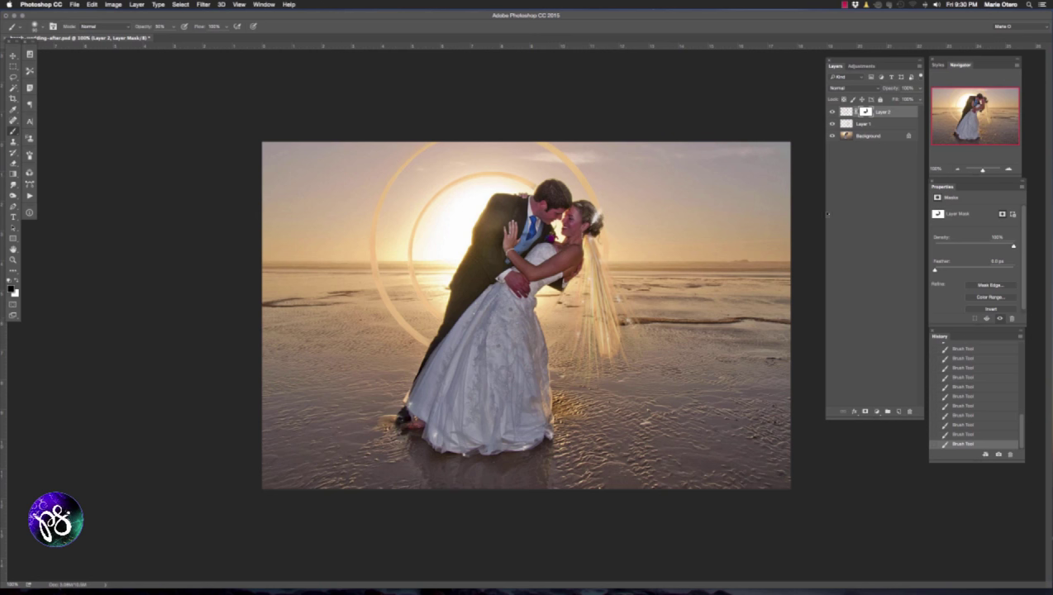
Apply a Zoom-method Radial Blur at Good quality to Layer 2's ring artwork, moving the blur centre slightly up from the middle.
click(844, 113)
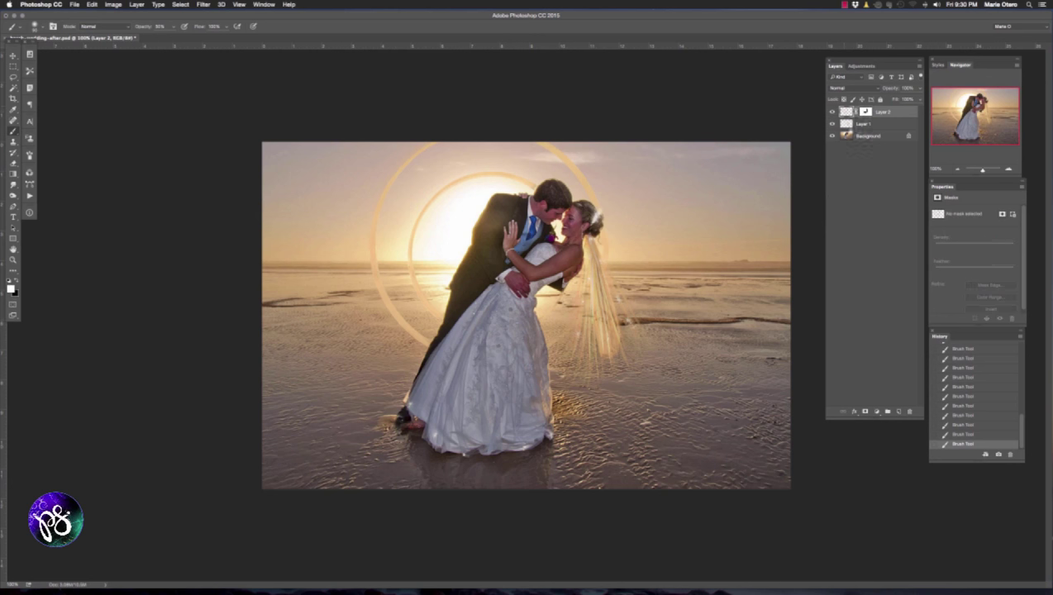
click(203, 5)
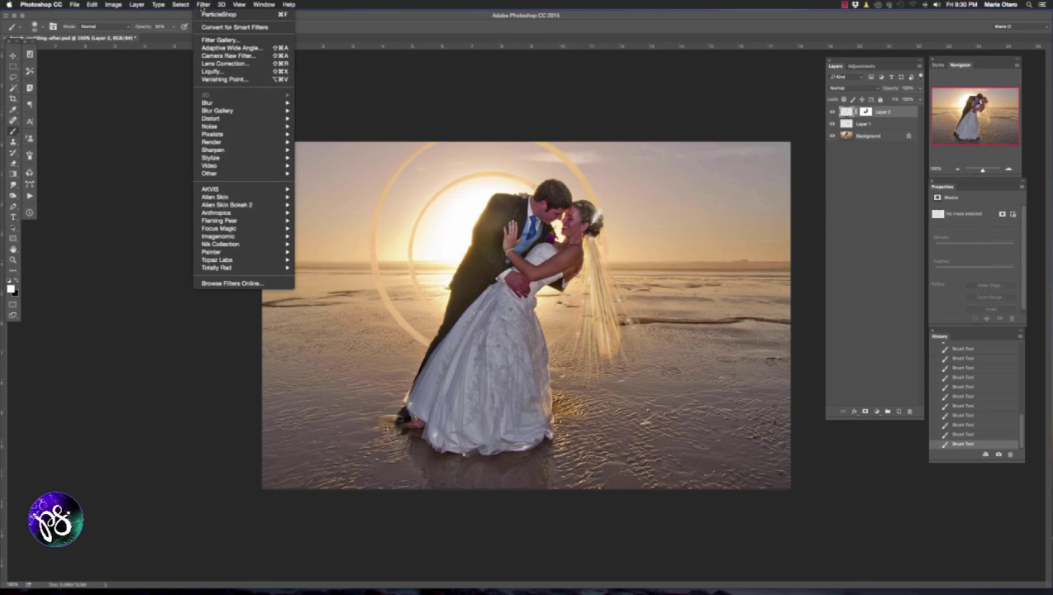
mouse_move(209, 120)
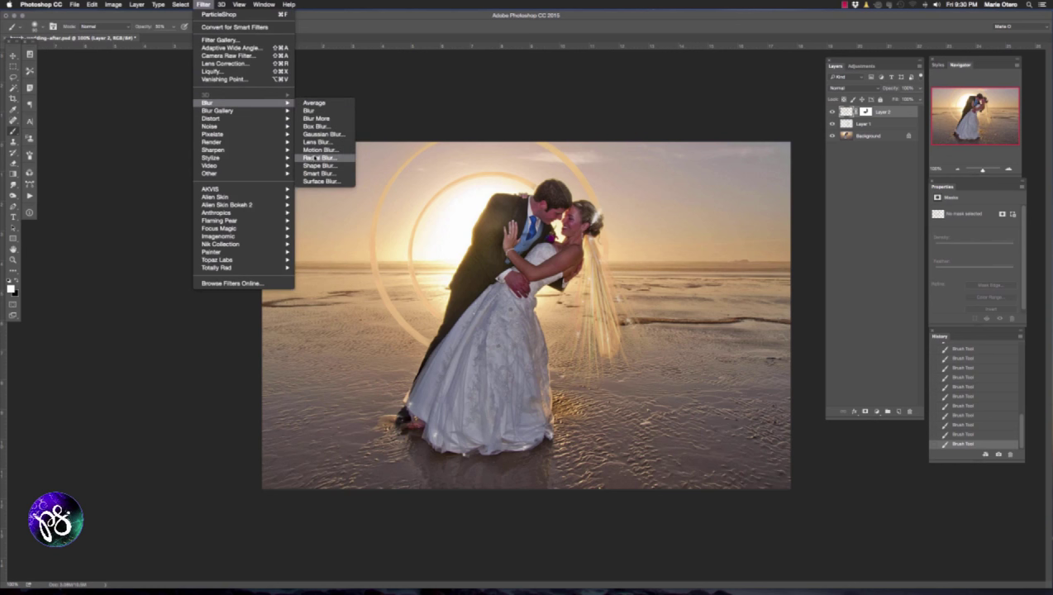
click(312, 157)
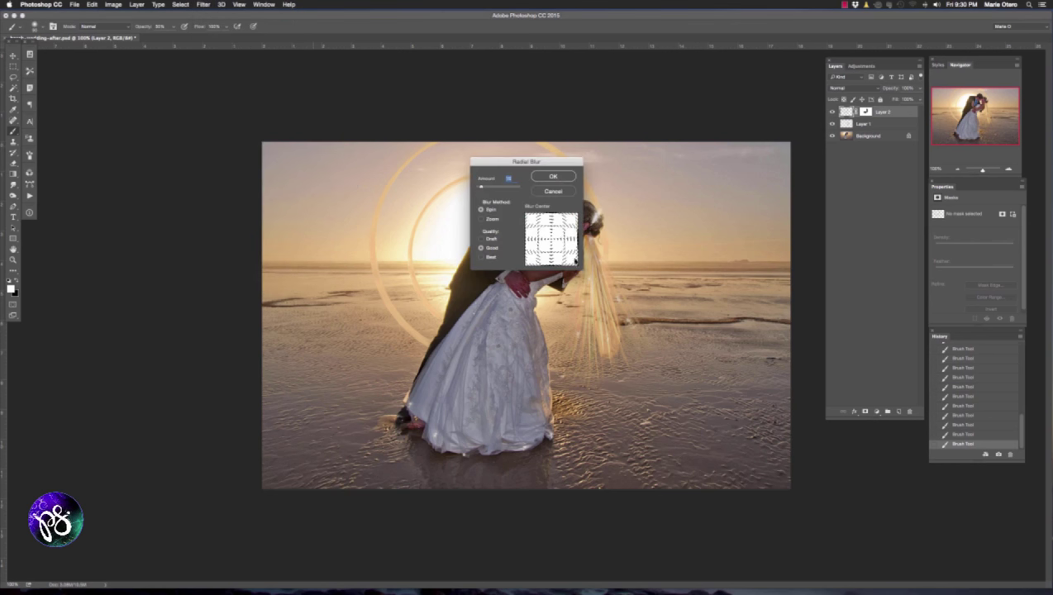
click(482, 219)
click(547, 238)
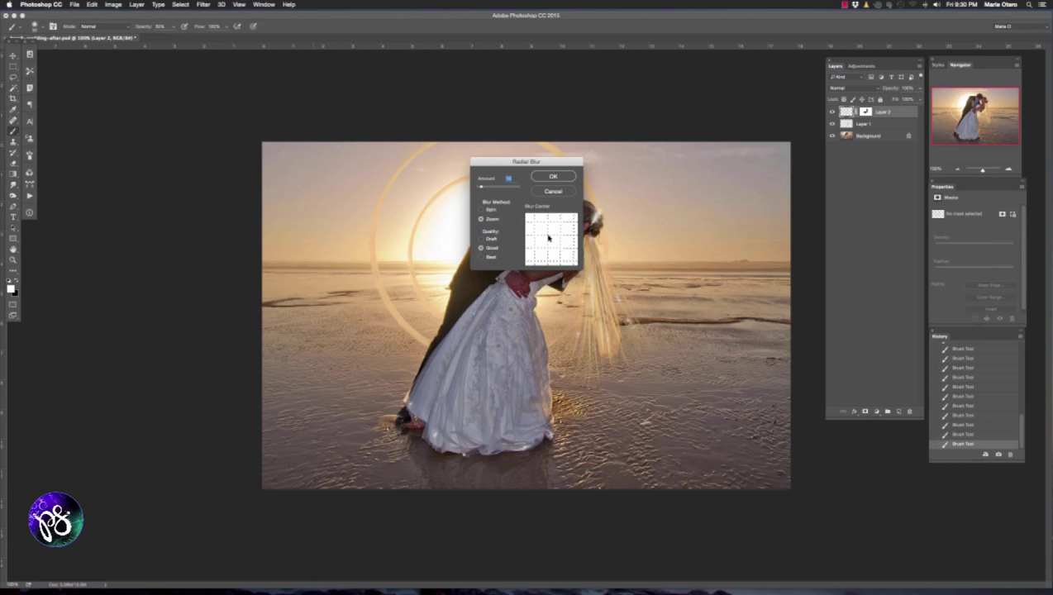
drag(548, 236, 547, 237)
click(553, 177)
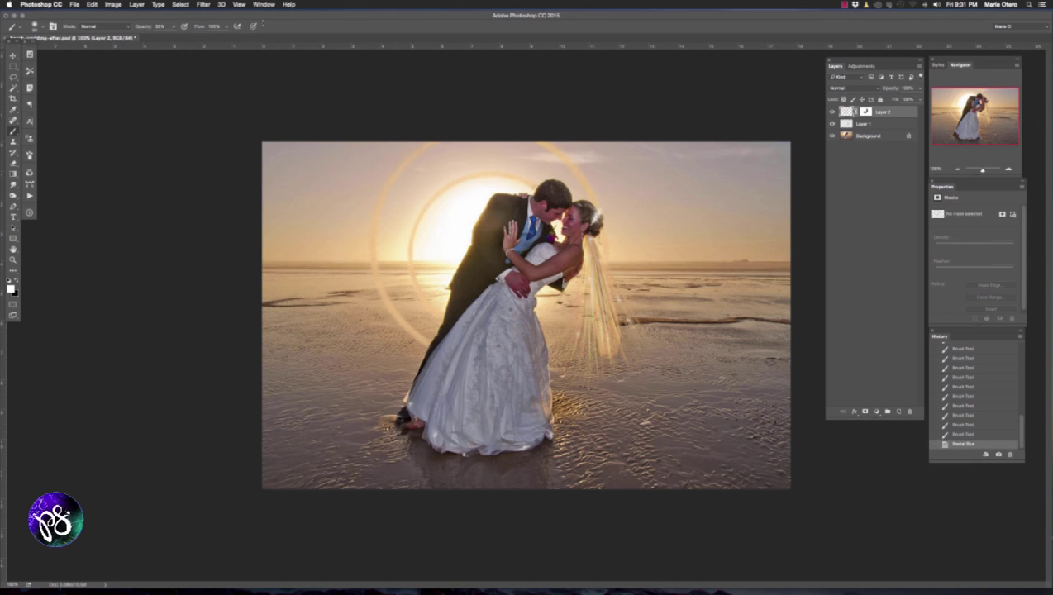
Soften the rings with a light Gaussian Blur and lower Layer 2's opacity until they look faint.
click(203, 5)
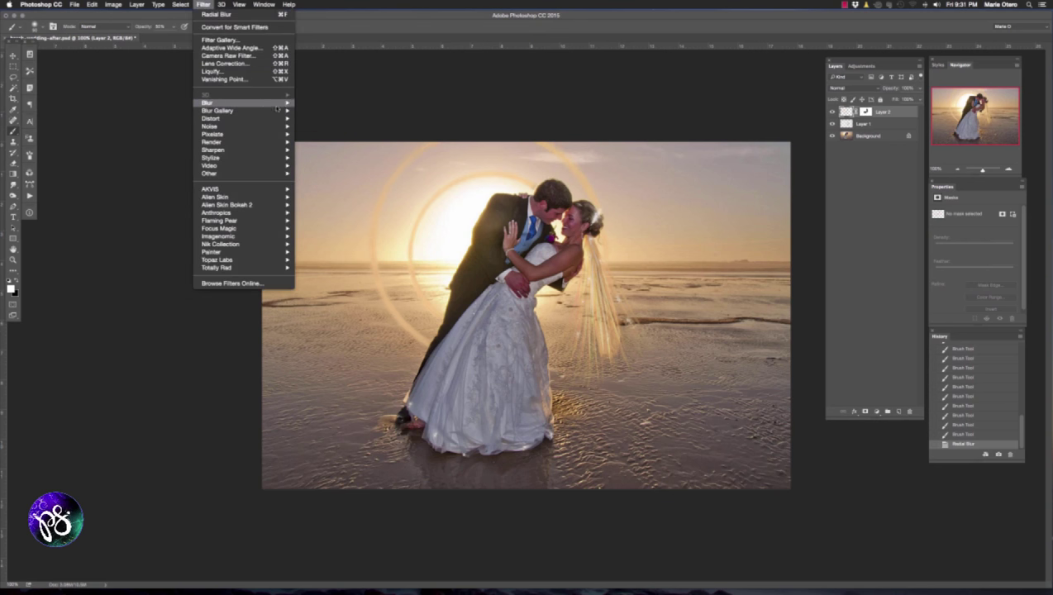
mouse_move(277, 105)
click(320, 135)
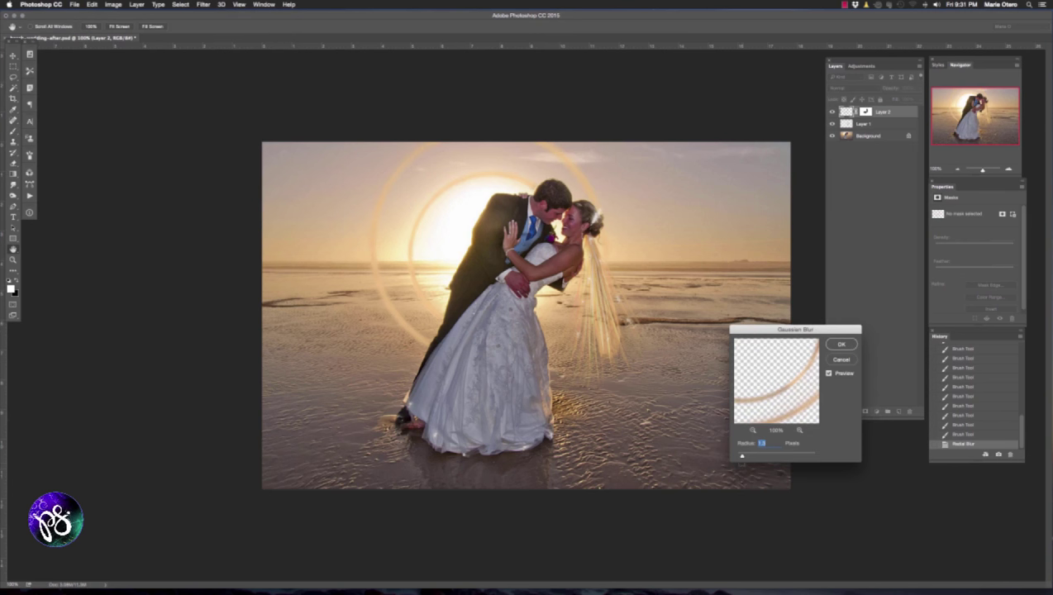
drag(742, 457, 748, 457)
click(837, 340)
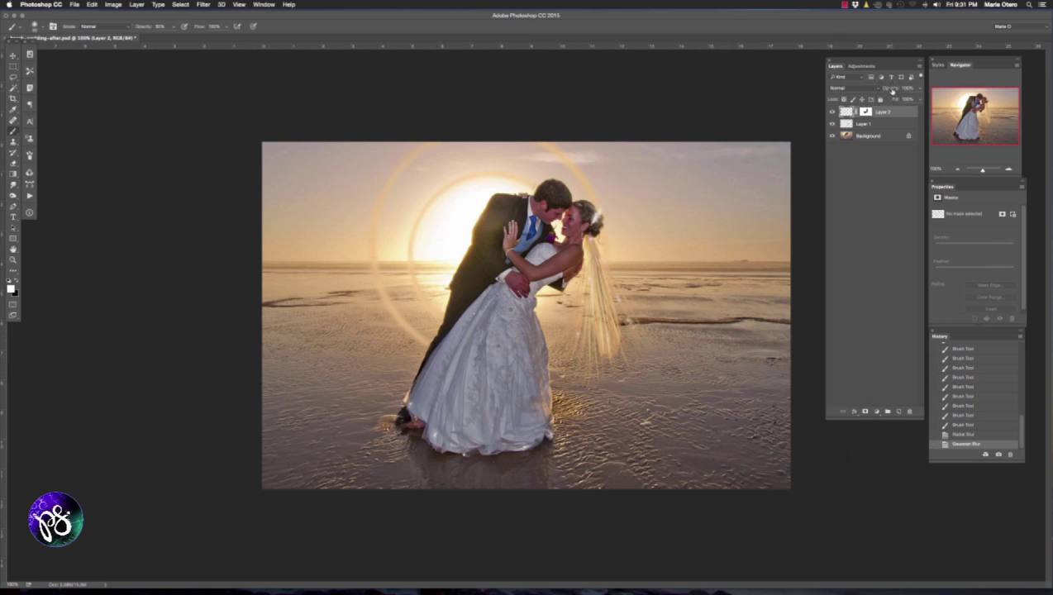
drag(886, 89, 887, 91)
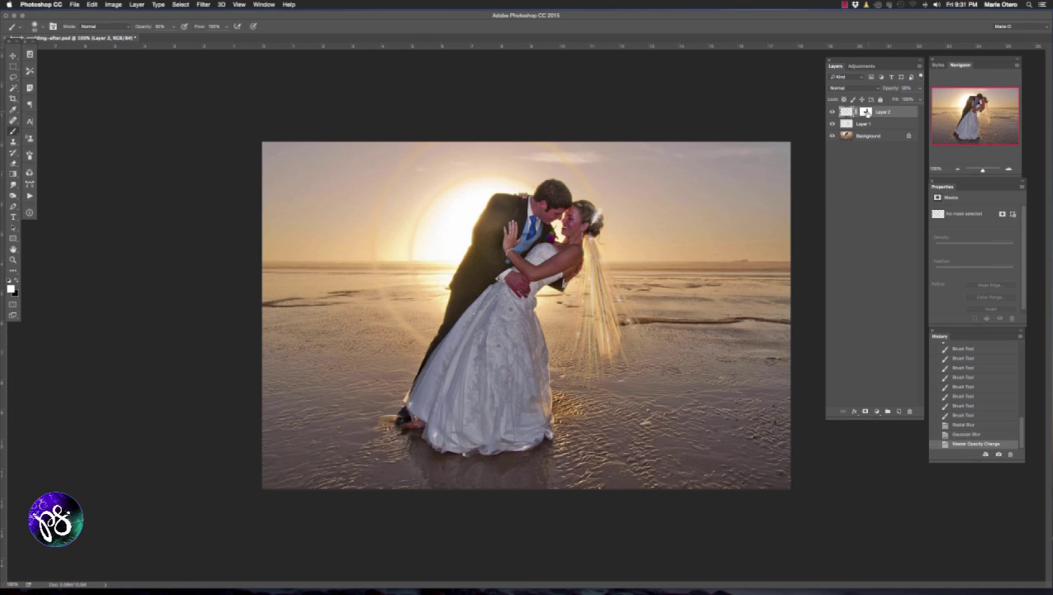
Paint black on Layer 2's mask at 45% brush opacity to fade the rings' lower arcs over the sand and the dress.
click(865, 112)
click(866, 111)
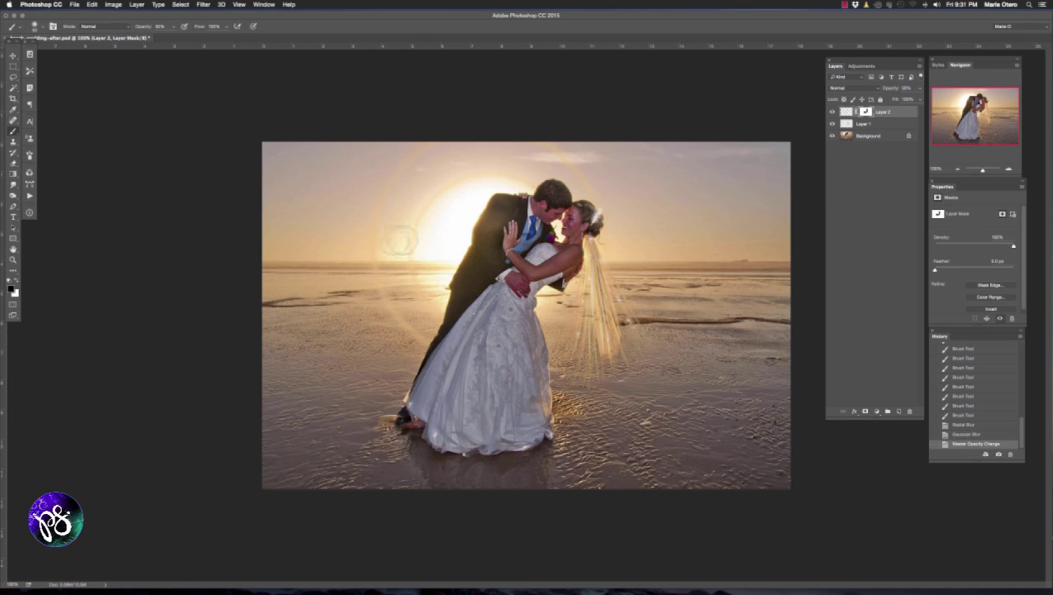
key(4)
key(5)
drag(371, 279, 389, 302)
mouse_move(389, 303)
mouse_down()
mouse_move(409, 331)
mouse_move(424, 316)
mouse_up()
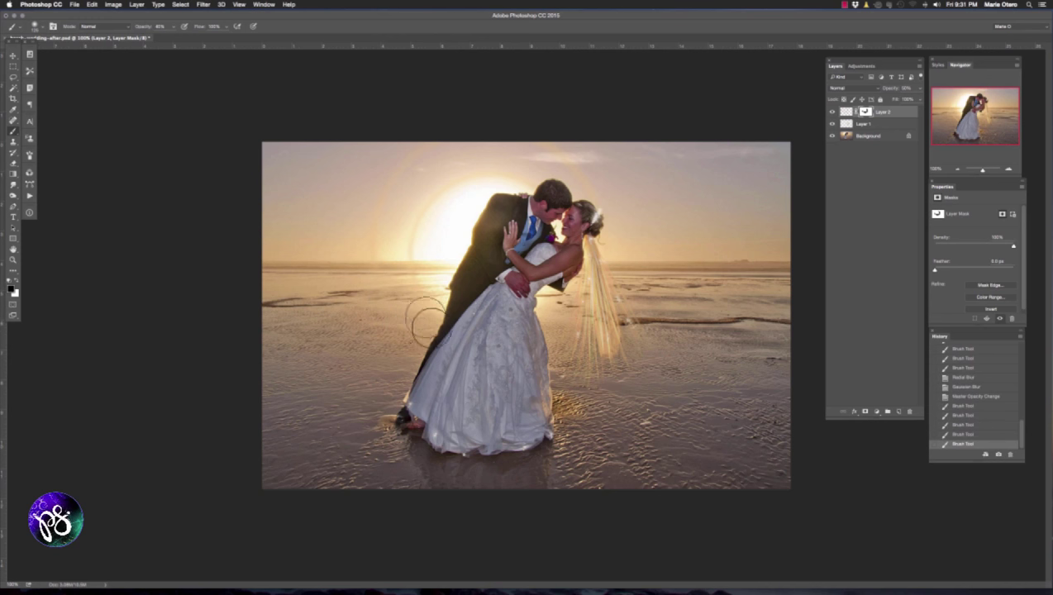
drag(514, 343, 556, 327)
mouse_move(413, 299)
mouse_down()
mouse_move(396, 291)
mouse_move(416, 296)
mouse_up()
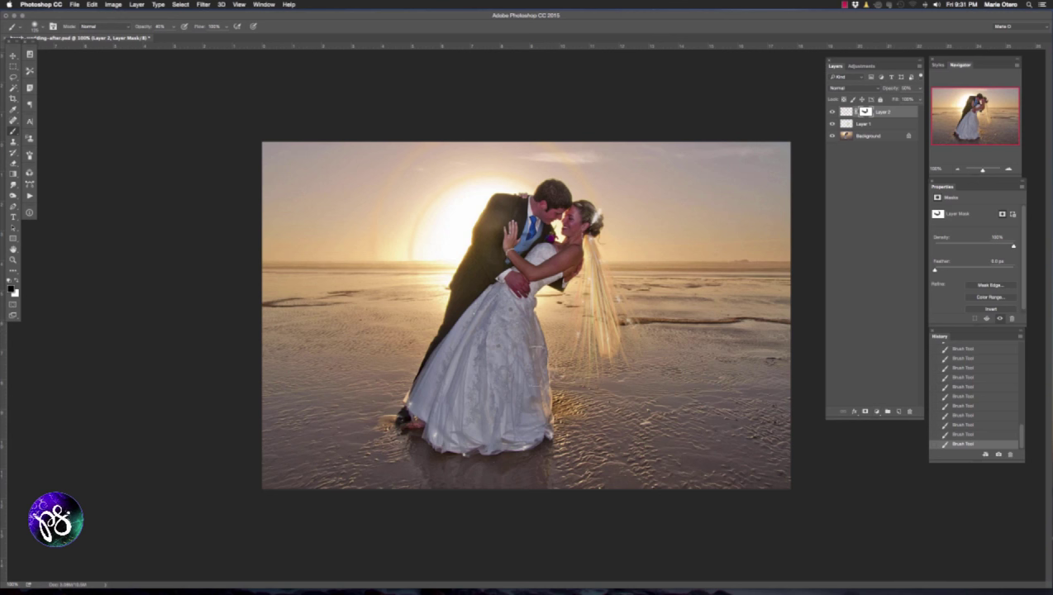
Add a Curves adjustment layer, brighten the dress tones on the image to output 214, and invert the layer's mask to black.
click(877, 413)
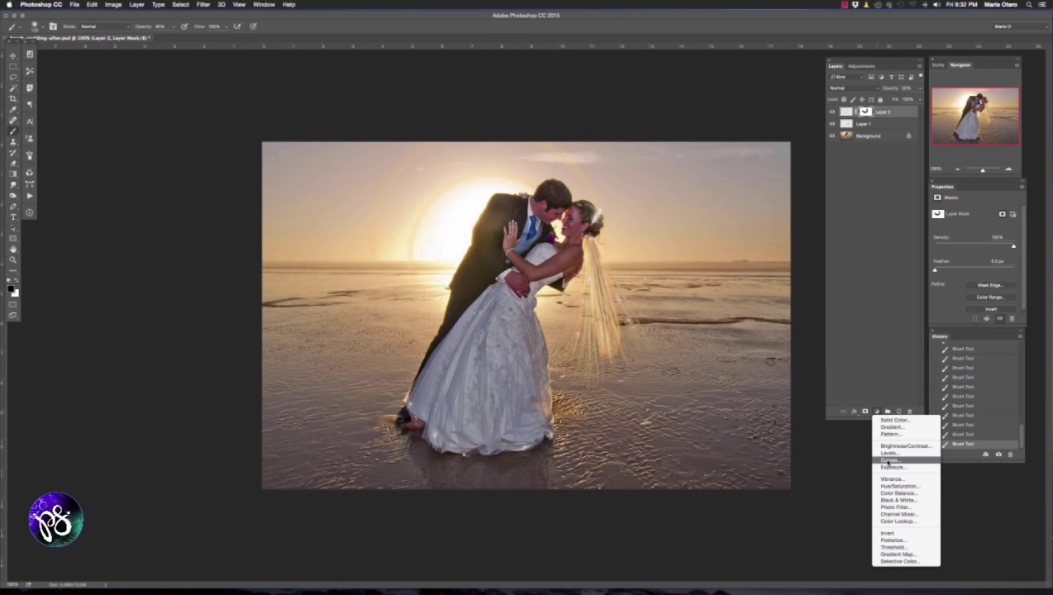
click(883, 460)
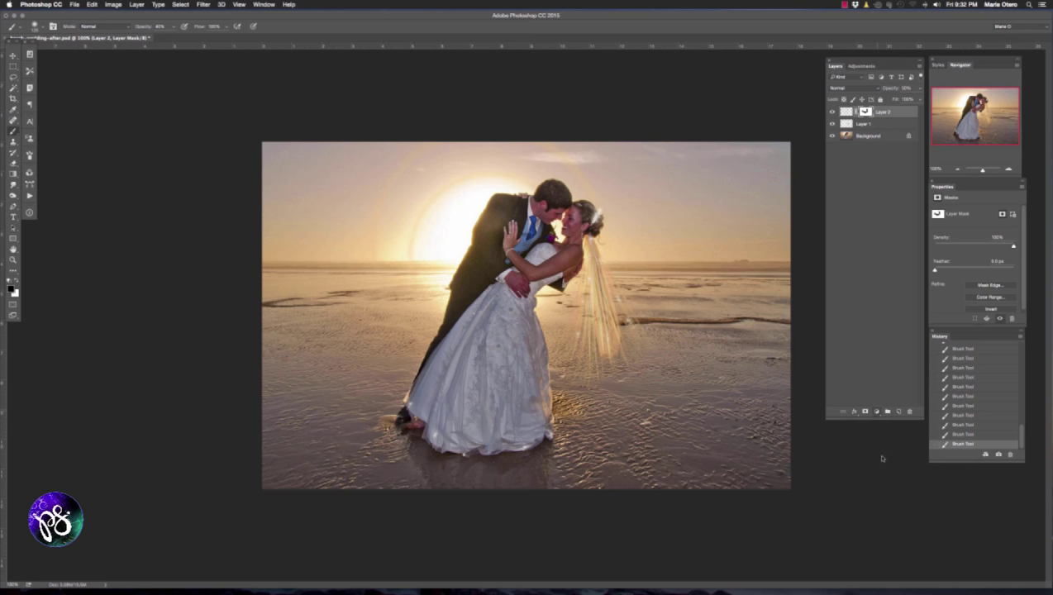
click(936, 222)
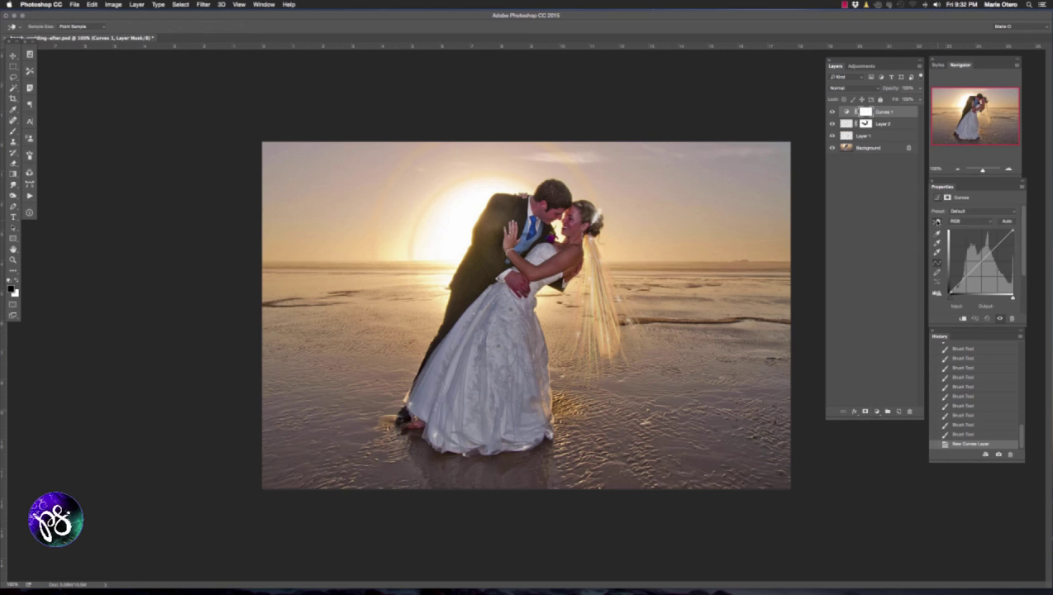
drag(501, 365, 501, 336)
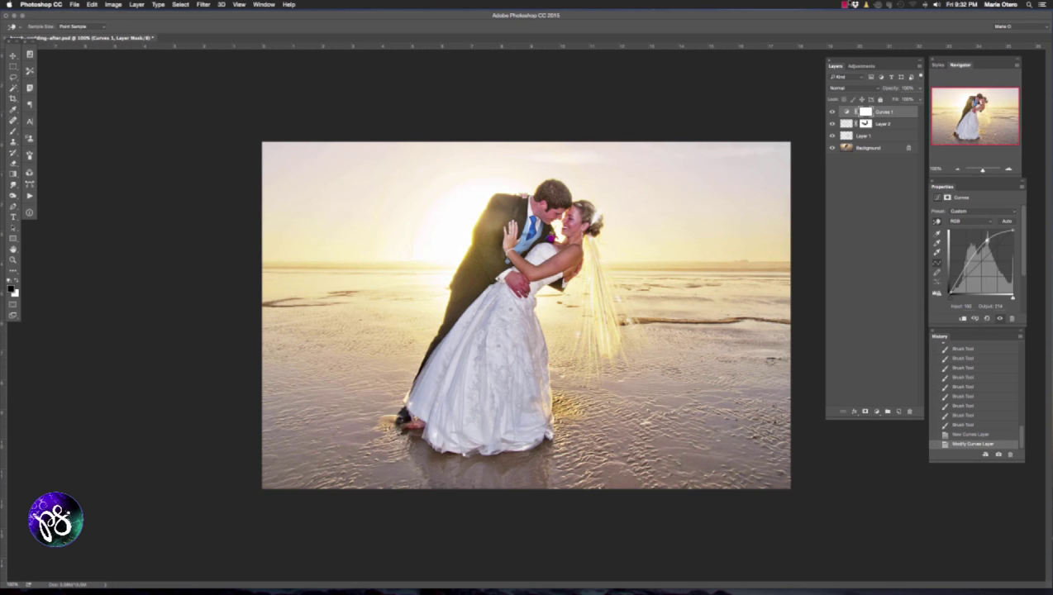
key(super+i)
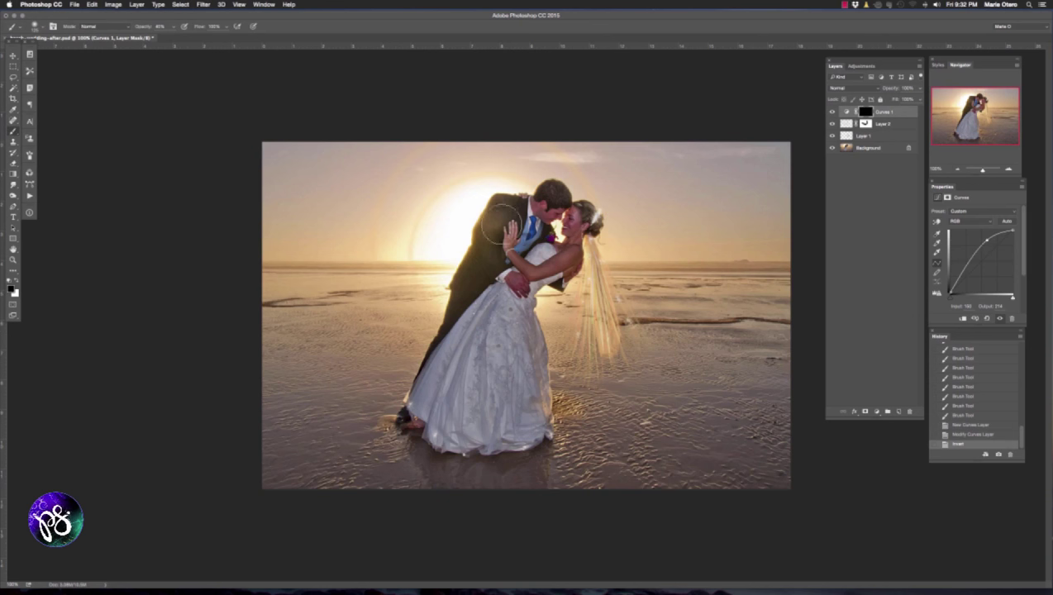
Paint white on the Curves mask over the skirt, reducing the brush size for the hem, to brighten the fabric.
key(x)
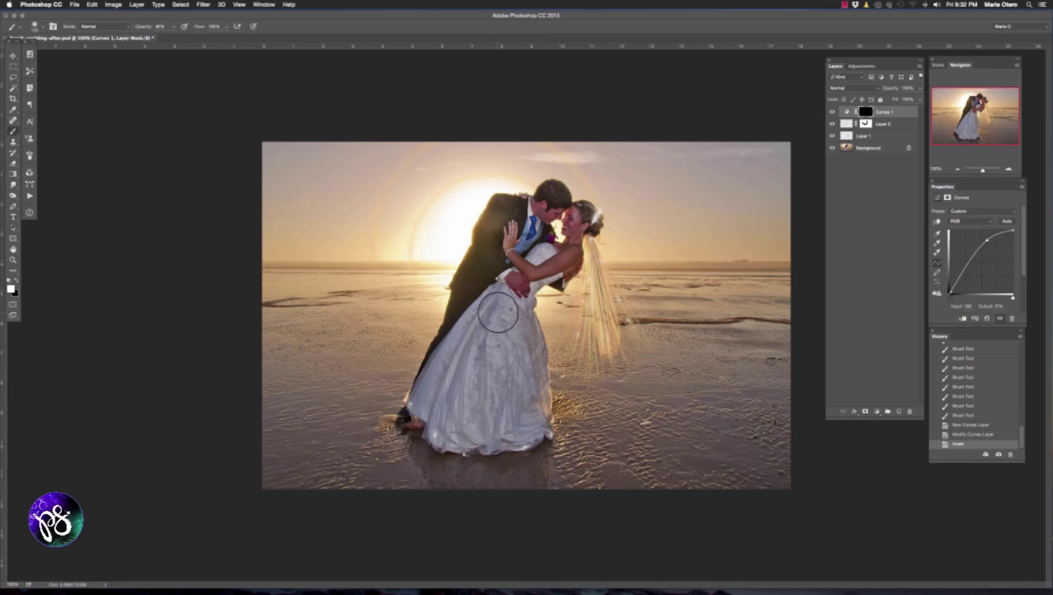
mouse_move(494, 307)
mouse_down()
mouse_move(431, 400)
mouse_move(444, 415)
mouse_move(456, 409)
mouse_move(436, 389)
mouse_move(461, 357)
mouse_move(493, 356)
mouse_move(513, 323)
mouse_move(526, 355)
mouse_move(514, 402)
mouse_move(523, 411)
mouse_move(464, 424)
mouse_move(450, 439)
mouse_move(518, 431)
mouse_move(533, 374)
mouse_move(523, 319)
mouse_move(536, 399)
mouse_move(517, 312)
mouse_move(530, 332)
mouse_move(530, 317)
mouse_move(539, 414)
mouse_move(524, 353)
mouse_move(530, 419)
mouse_move(519, 432)
mouse_move(505, 364)
mouse_move(492, 418)
mouse_move(495, 364)
mouse_move(477, 361)
mouse_move(493, 305)
mouse_up()
key(bracketleft)
key(bracketleft)
key(bracketleft)
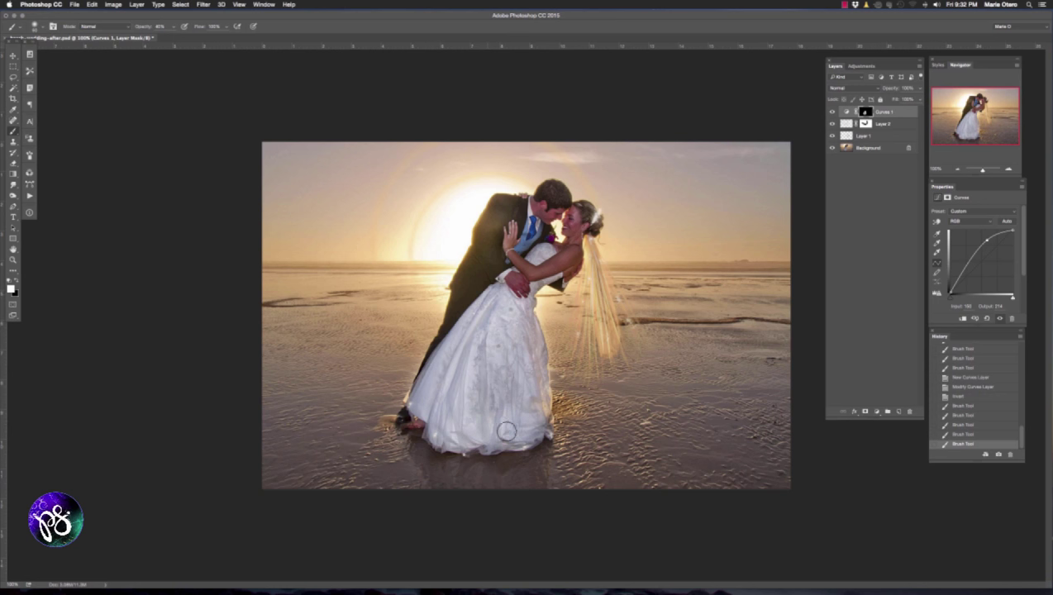
click(538, 418)
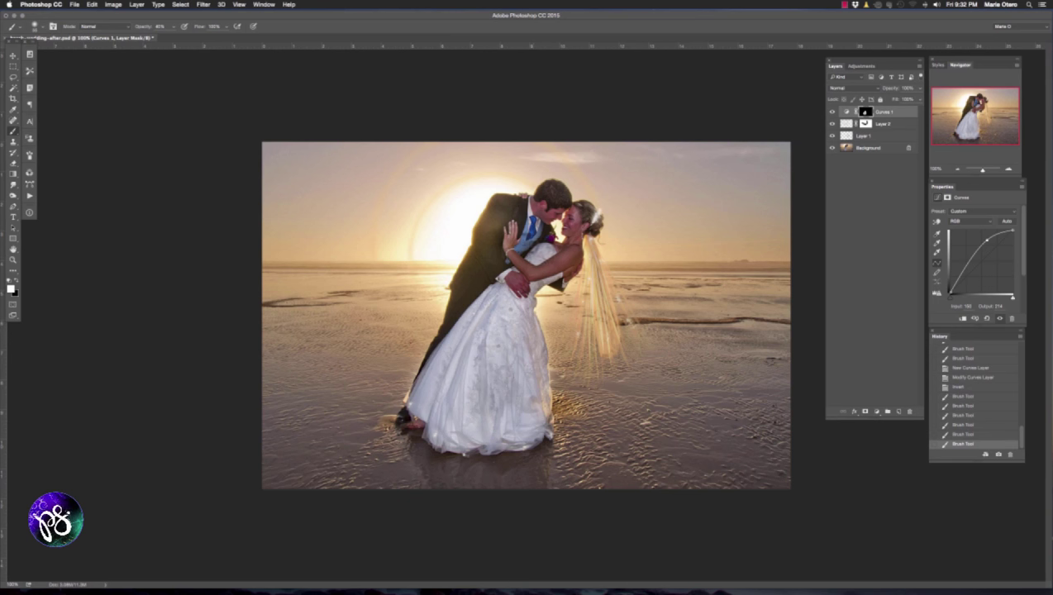
Brighten the dress's bodice and waist area by dabbing white on the Curves mask with a small brush.
click(537, 251)
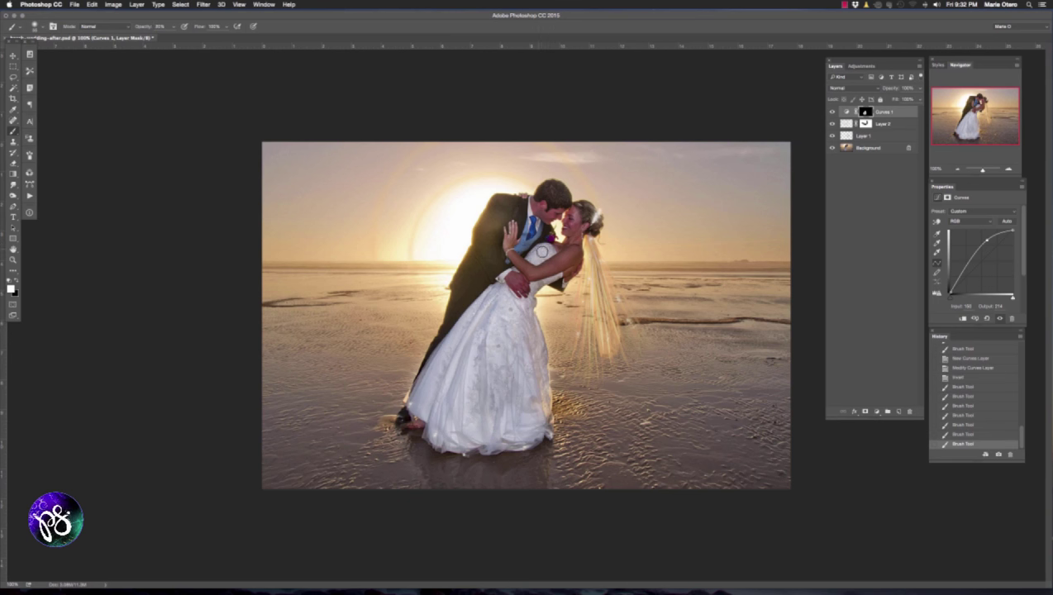
click(539, 251)
click(543, 282)
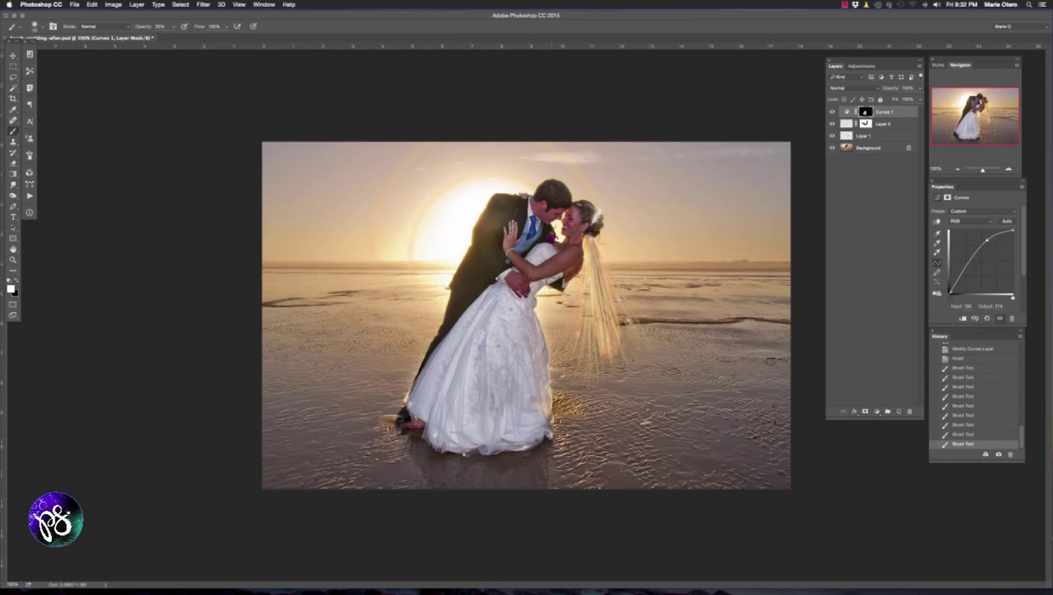
click(535, 290)
click(518, 307)
Hide all layers above the Background, and show Layer 1, Layer 2 and Curves 1 again one by one to compare the retouch.
drag(832, 111, 833, 137)
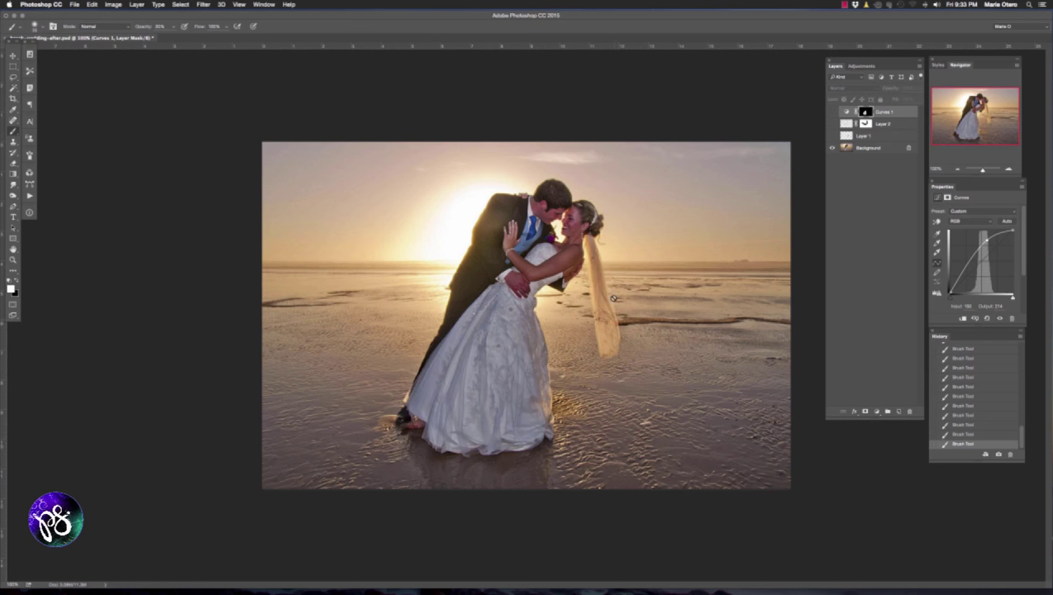
click(832, 136)
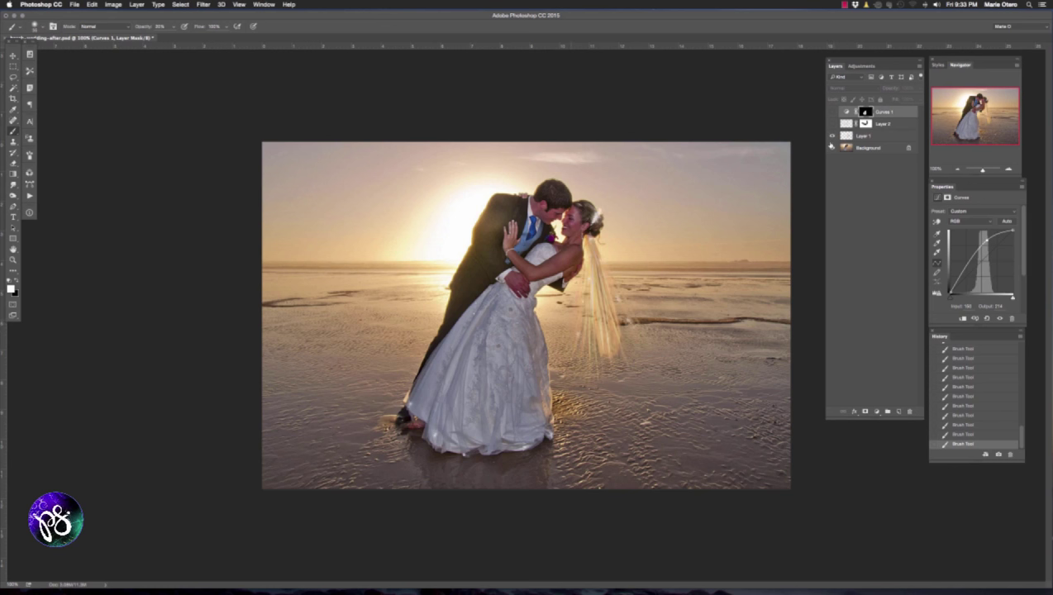
click(832, 124)
click(831, 111)
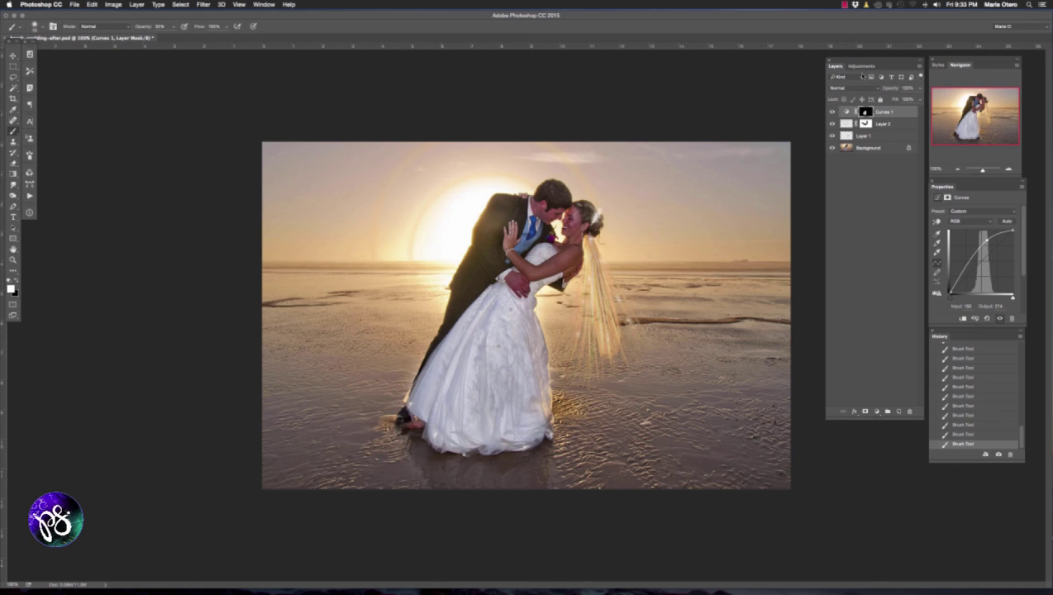
click(844, 5)
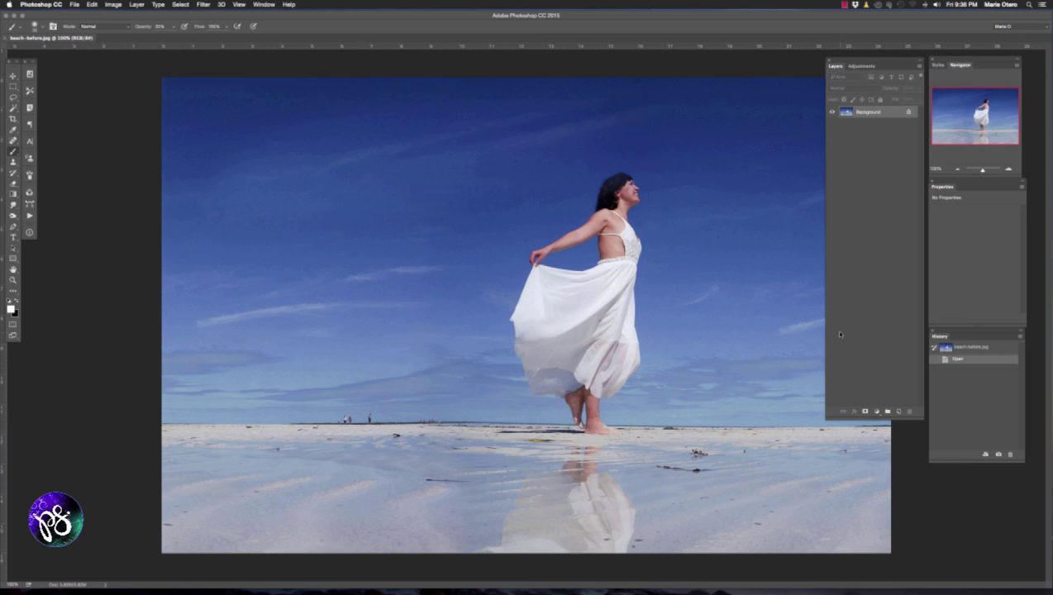
Duplicate the Background layer of beach-before.jpg and open the copy in ParticleShop.
key(super+j)
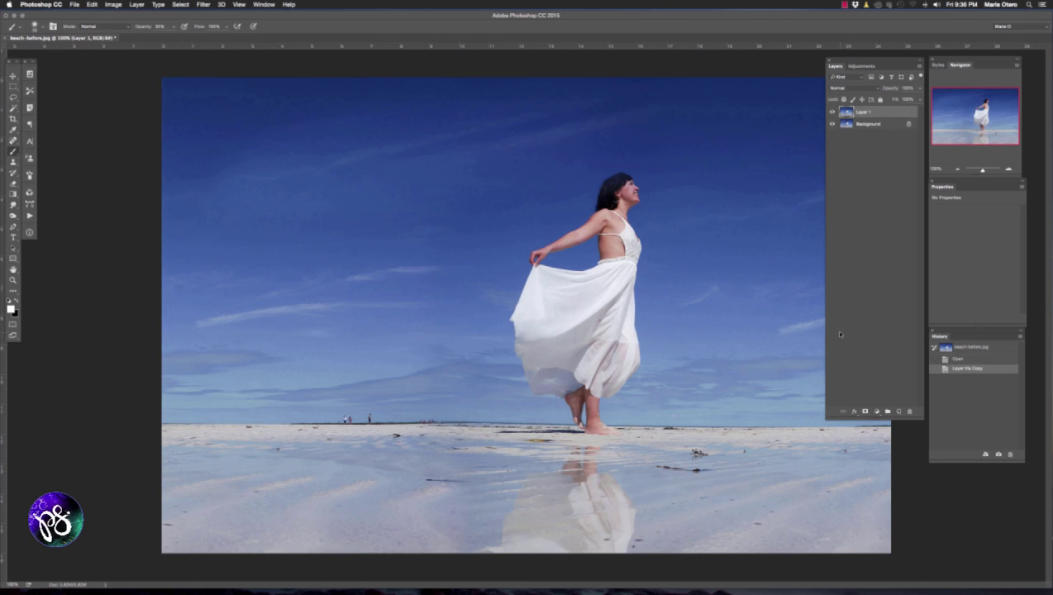
click(201, 5)
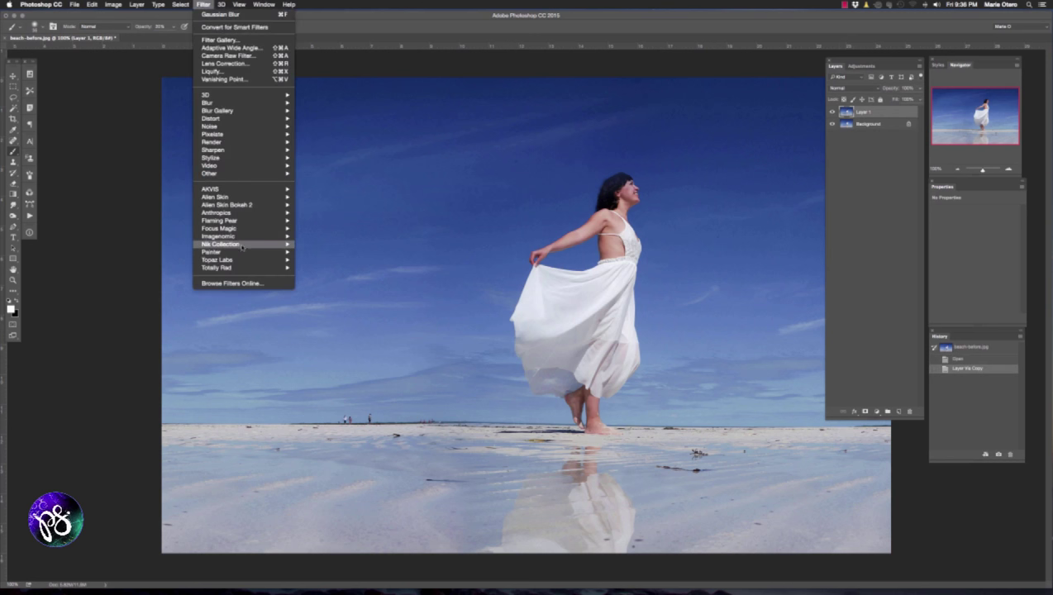
mouse_move(248, 251)
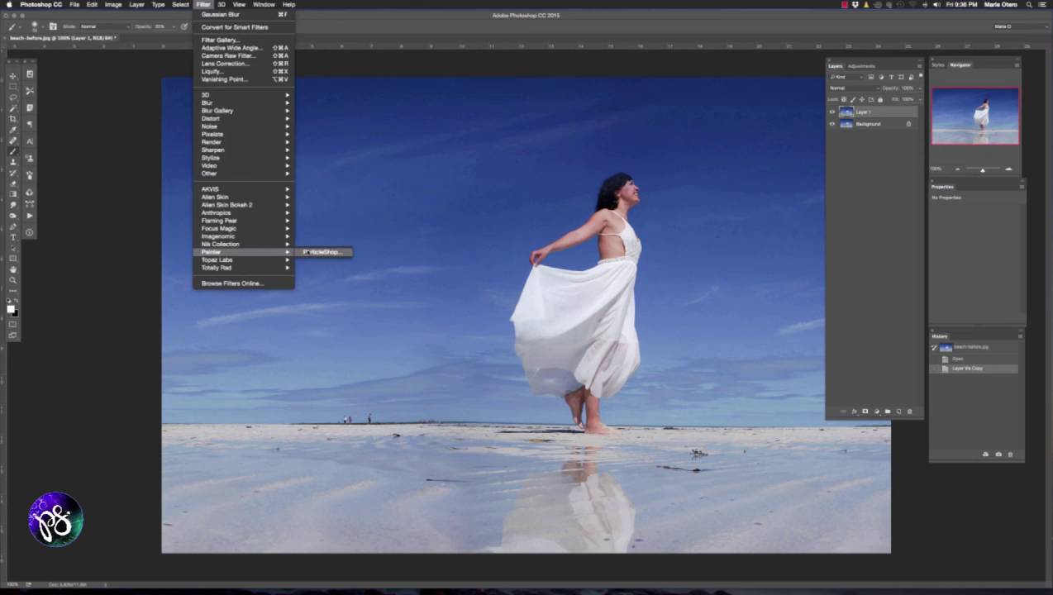
click(318, 252)
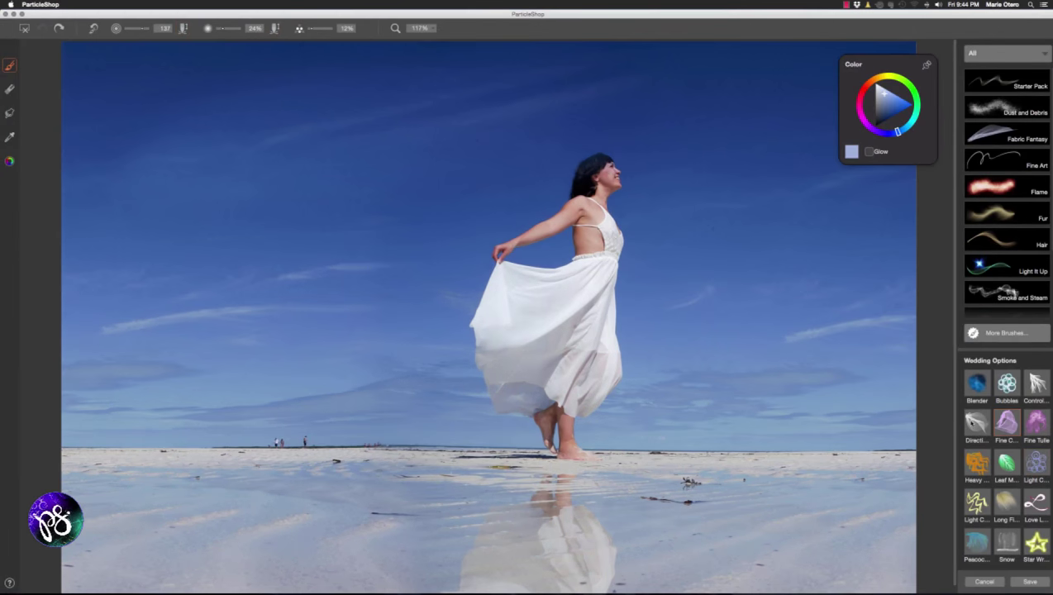
Choose the directional strand brush and a paler blue-white, and paint flowing strands from the waist trailing out behind the skirt.
click(977, 423)
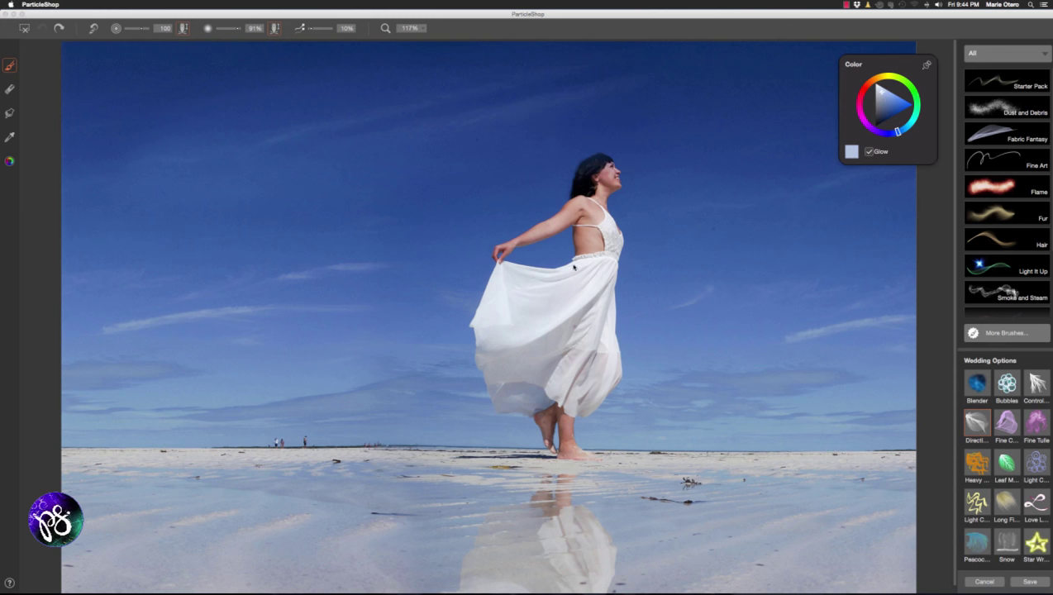
click(880, 90)
mouse_move(576, 266)
mouse_down()
mouse_move(509, 292)
mouse_move(463, 274)
mouse_move(421, 296)
mouse_move(334, 262)
mouse_up()
key(super+z)
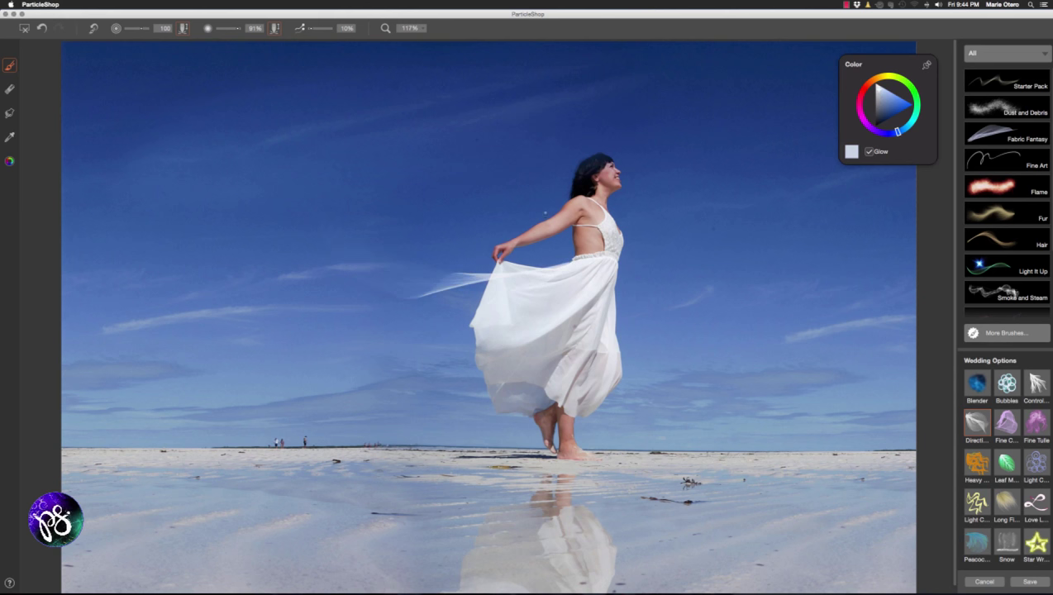
drag(583, 266, 397, 326)
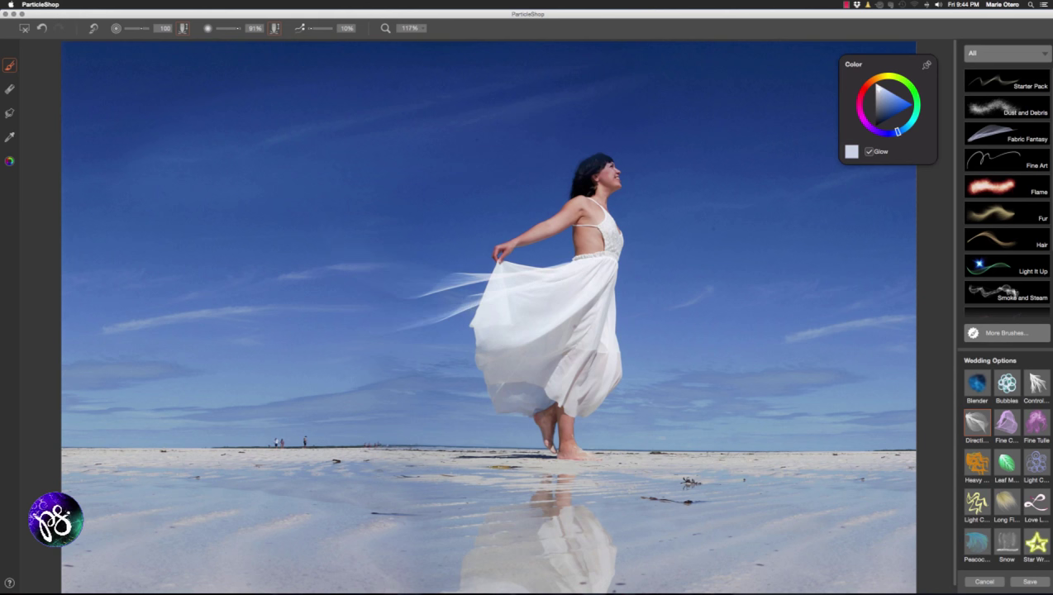
drag(588, 267, 389, 355)
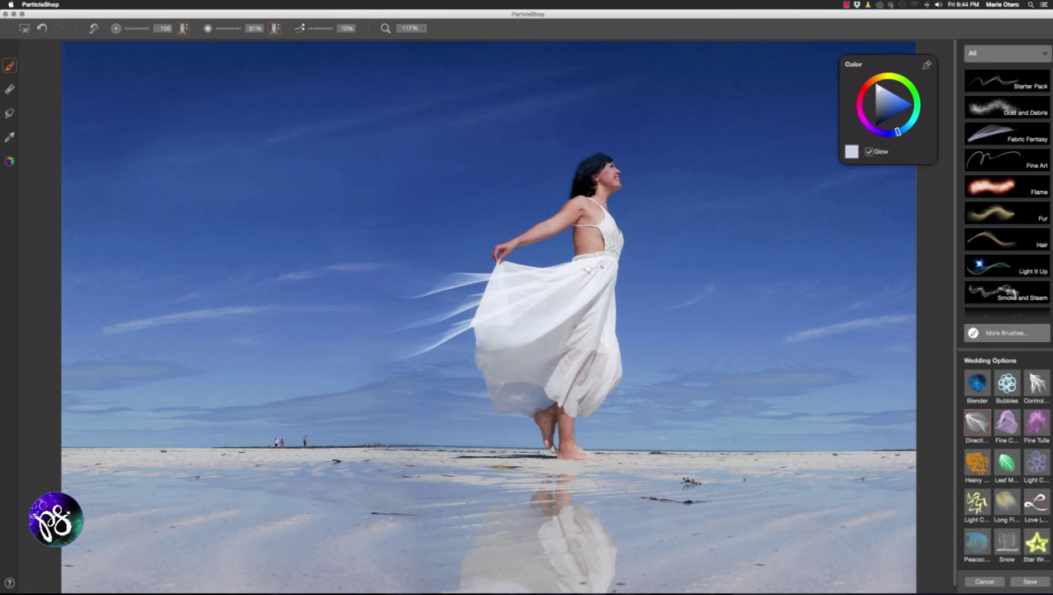
mouse_move(587, 268)
mouse_down()
mouse_move(459, 358)
mouse_move(409, 355)
mouse_move(344, 390)
mouse_up()
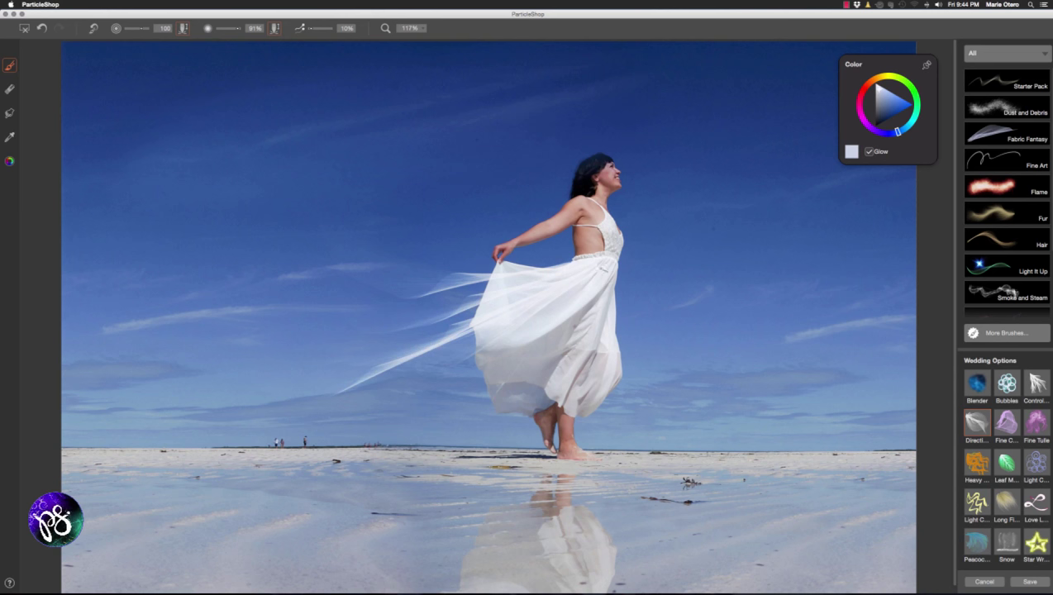
mouse_move(589, 269)
mouse_down()
mouse_move(555, 329)
mouse_move(538, 315)
mouse_move(422, 393)
mouse_up()
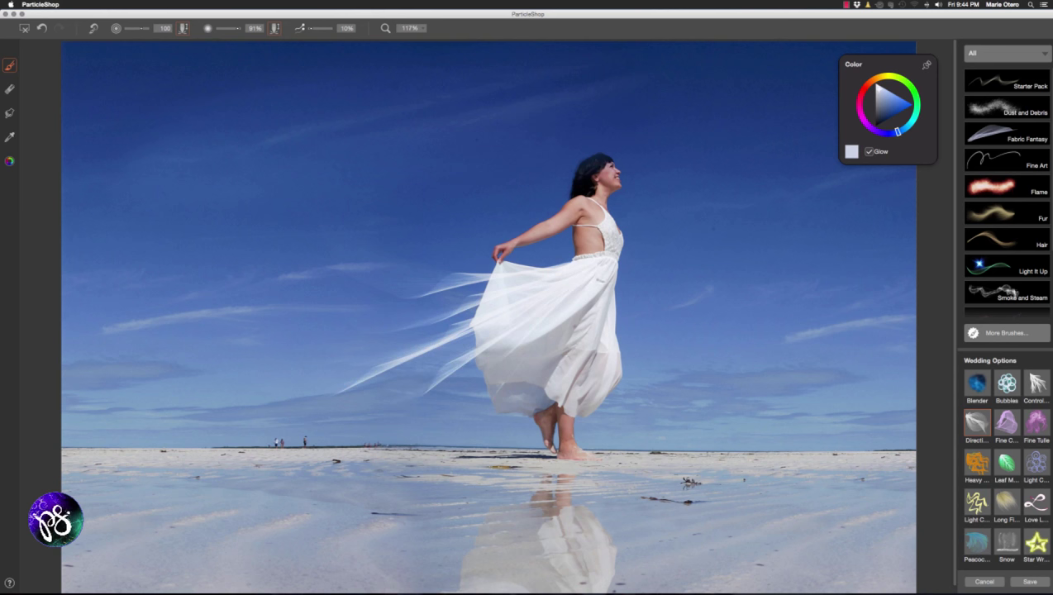
mouse_move(595, 277)
mouse_down()
mouse_move(575, 325)
mouse_move(434, 406)
mouse_up()
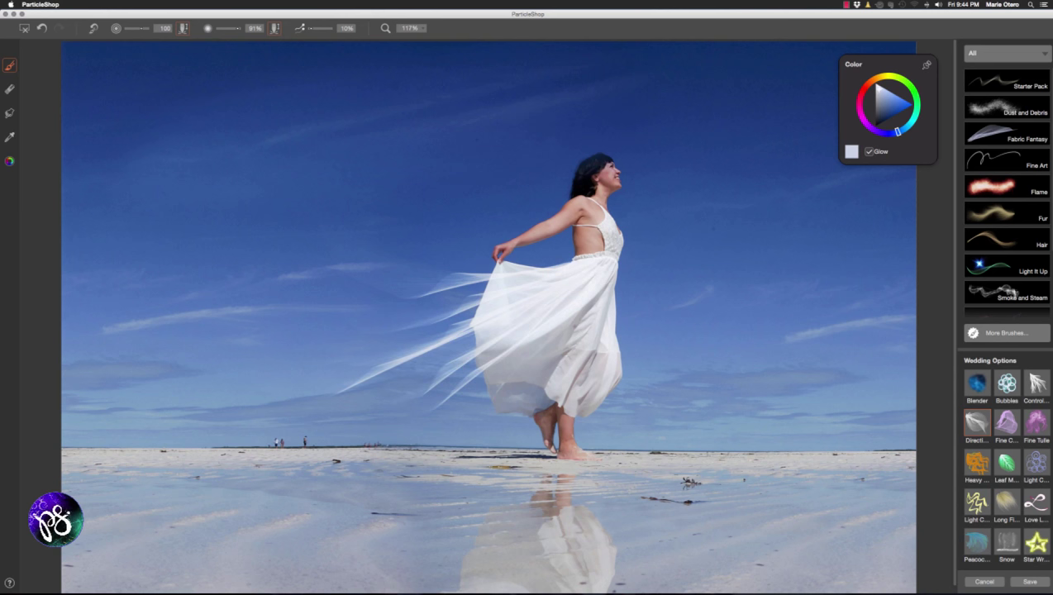
Paint shorter pale strands down the skirt's folds from the waist toward the hem and feet.
drag(592, 303, 509, 389)
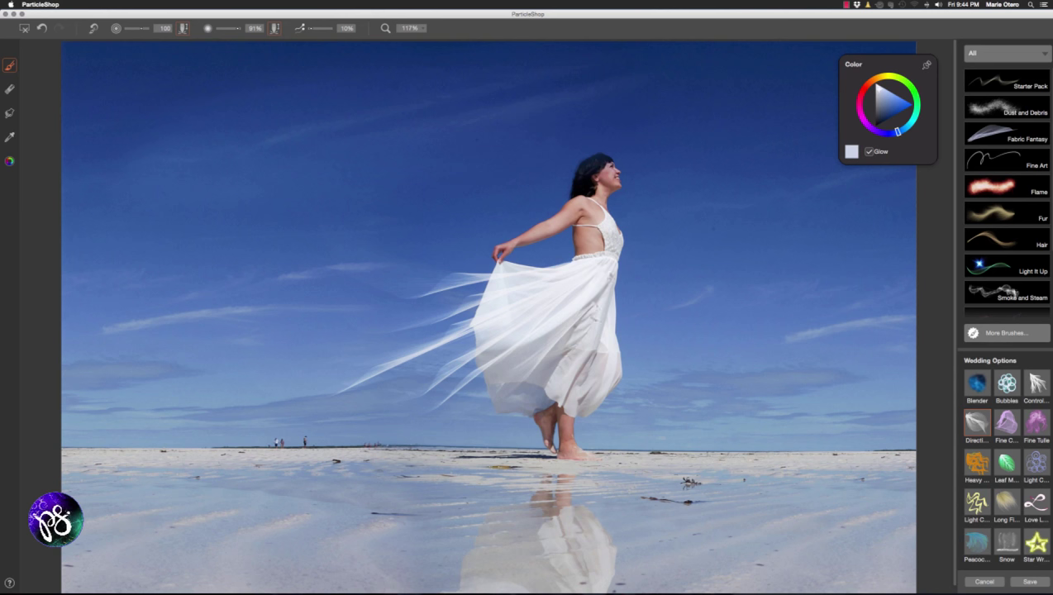
drag(592, 316, 537, 392)
drag(608, 278, 508, 340)
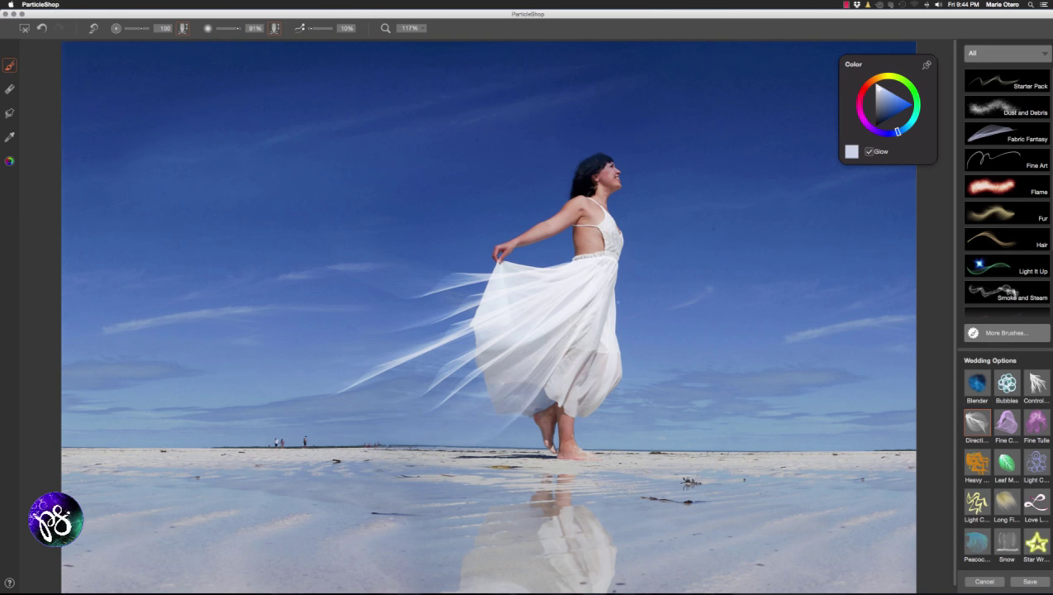
drag(610, 278, 534, 430)
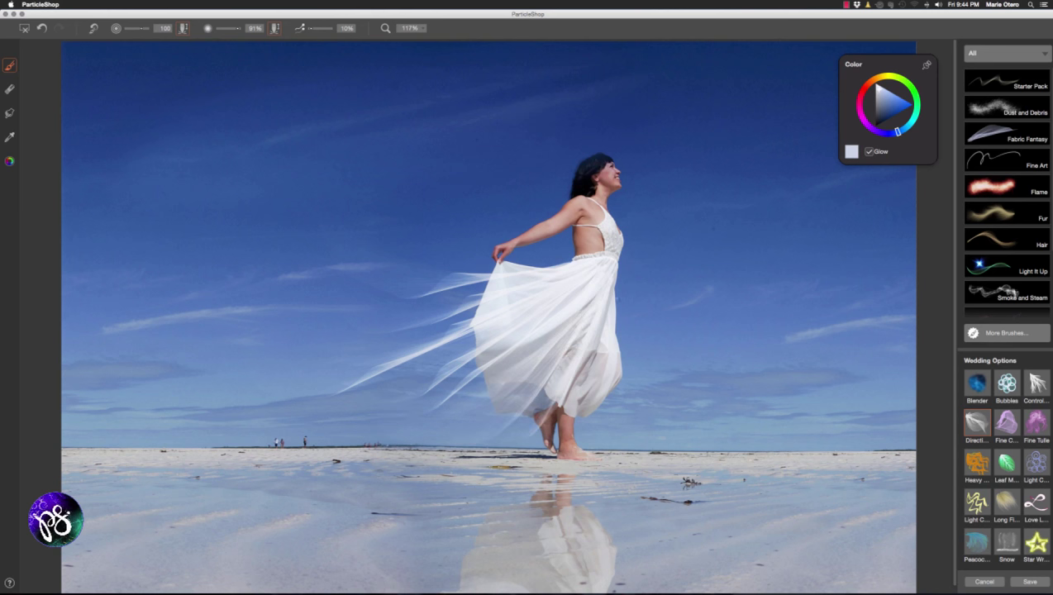
mouse_move(611, 279)
mouse_down()
mouse_move(595, 354)
mouse_move(605, 426)
mouse_up()
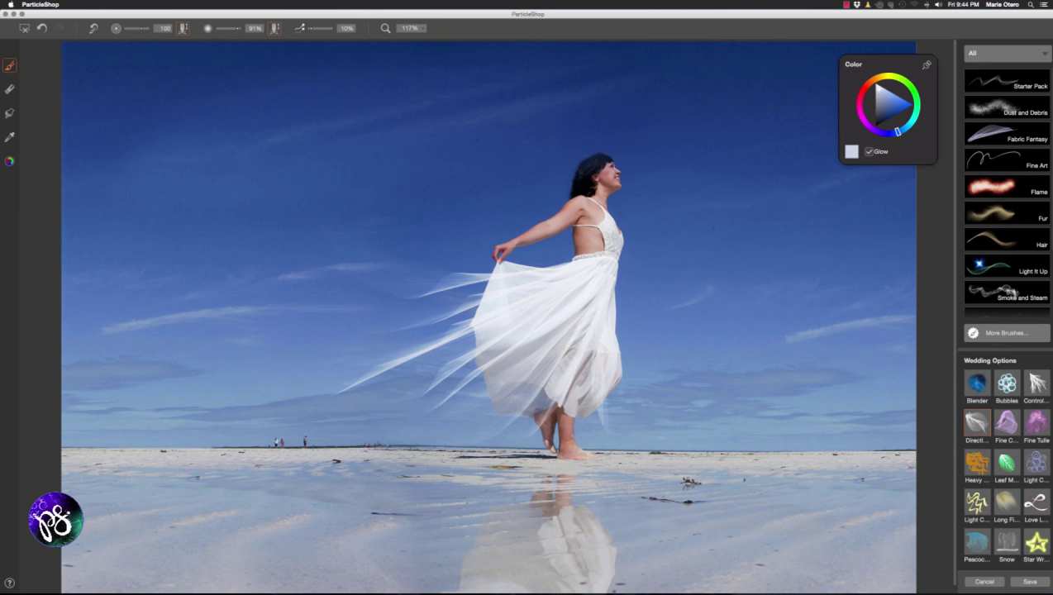
Fan light strands from the waist along and beyond the skirt's front edge, plus one more trailing out behind.
drag(612, 265, 613, 401)
drag(613, 266, 635, 364)
mouse_move(613, 265)
mouse_down()
mouse_move(628, 334)
mouse_move(634, 362)
mouse_up()
drag(614, 293, 635, 377)
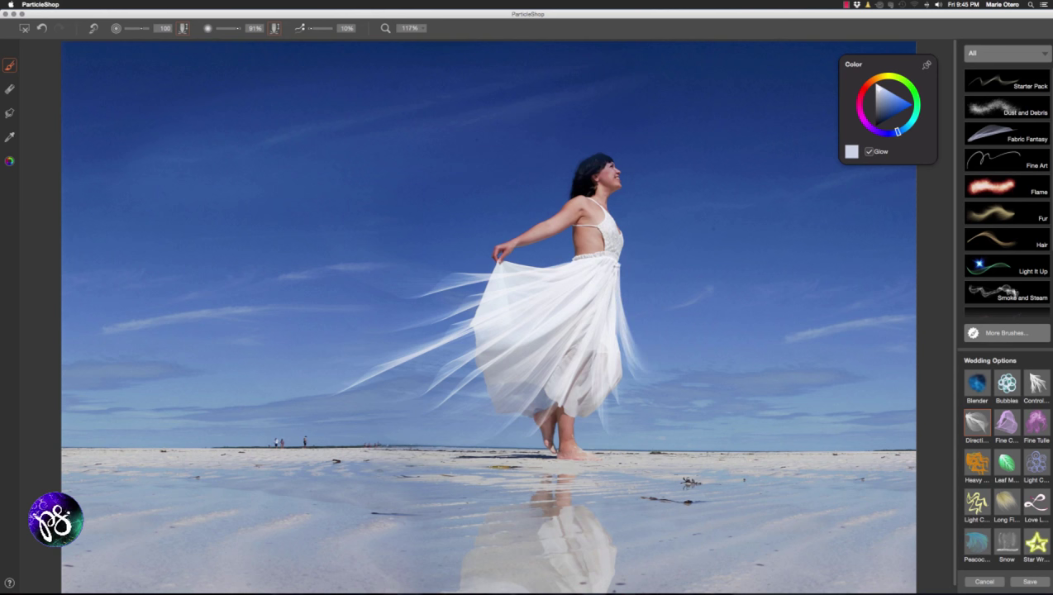
mouse_move(614, 270)
mouse_down()
mouse_move(626, 331)
mouse_move(648, 355)
mouse_up()
mouse_move(614, 265)
mouse_down()
mouse_move(630, 330)
mouse_move(661, 361)
mouse_up()
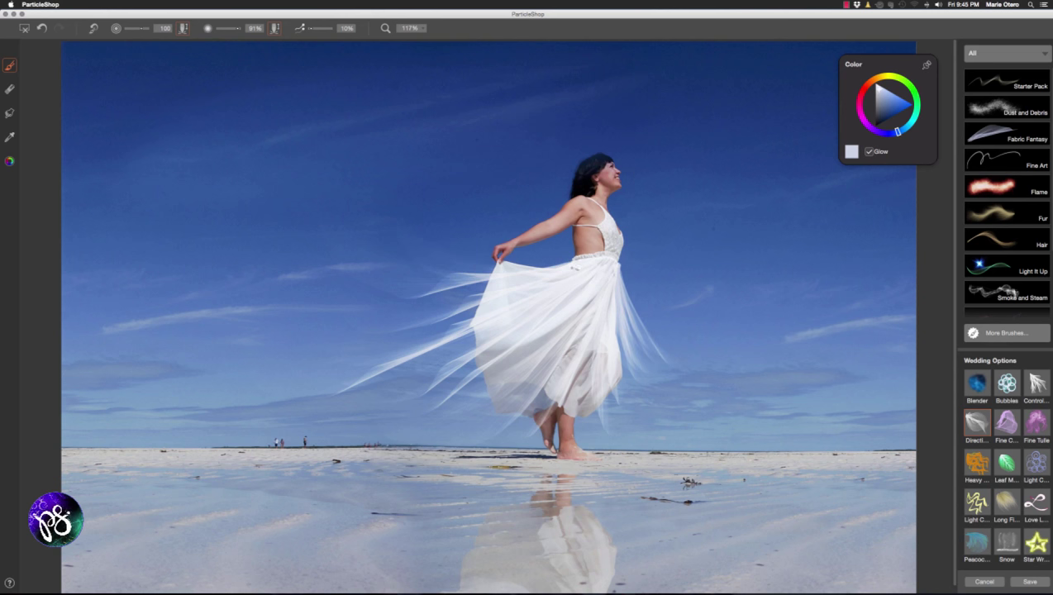
drag(575, 268, 356, 291)
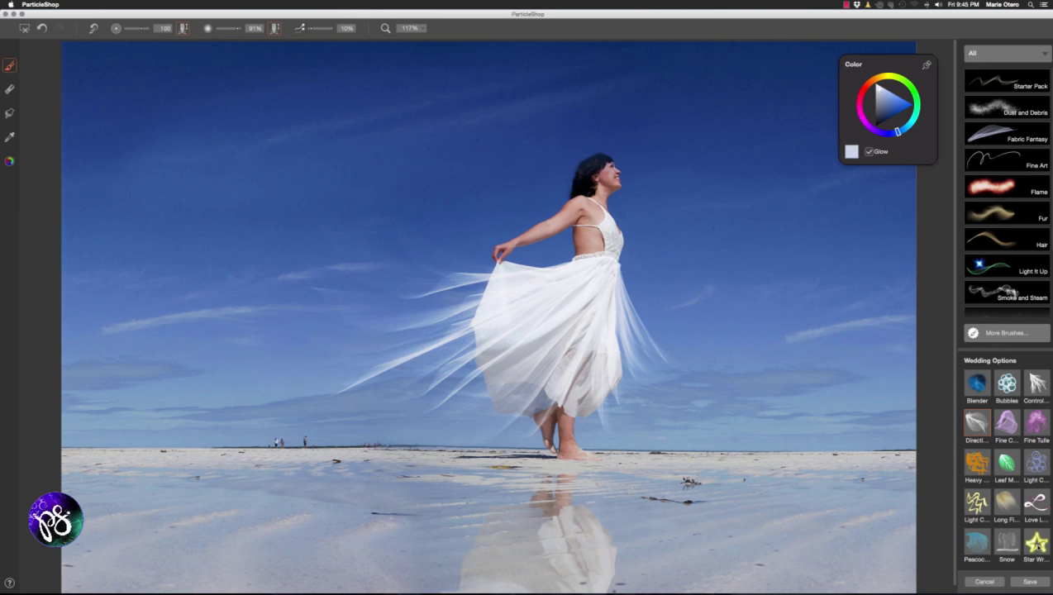
Choose the star brush from the Wedding Options and dab a band of small stars across the woman's dark hair.
click(1037, 543)
click(578, 170)
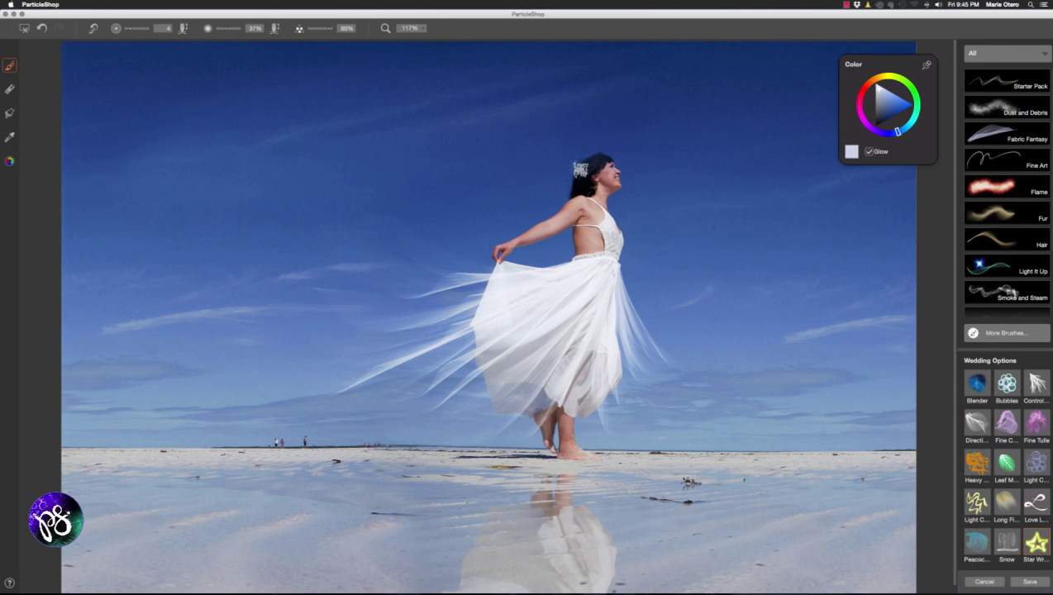
click(585, 166)
click(594, 161)
drag(592, 162, 605, 154)
Build up the sparkling hair crown with more star dabs in a more saturated blue, undoing the dab that misses.
mouse_move(884, 94)
mouse_down()
mouse_move(885, 105)
mouse_move(889, 96)
mouse_up()
click(596, 159)
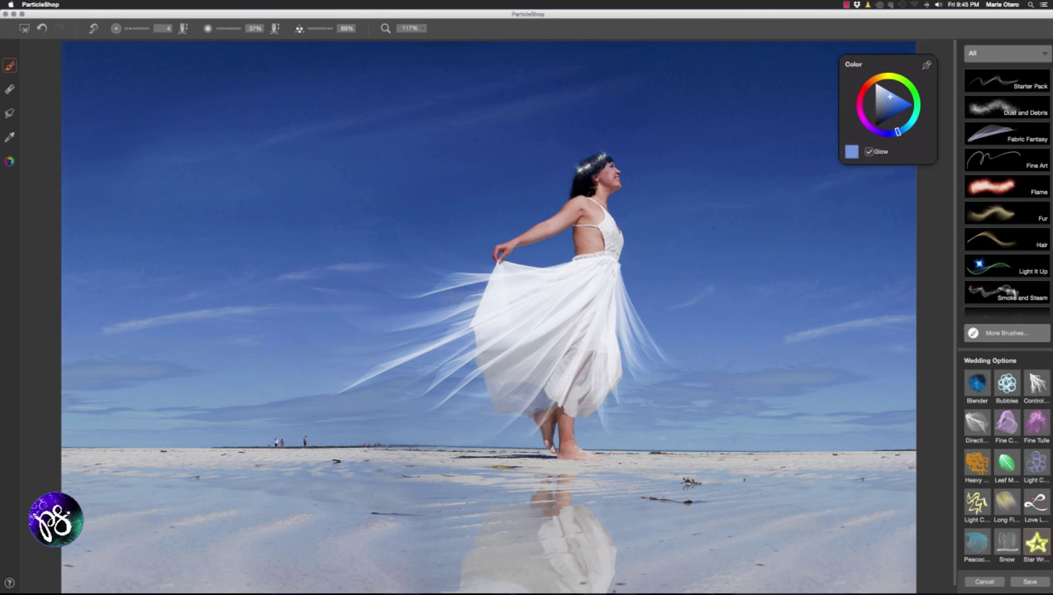
click(589, 164)
click(593, 160)
click(576, 171)
key(super+z)
click(578, 170)
click(582, 168)
click(586, 166)
click(590, 165)
click(598, 156)
Paint trails of pale glowing stars along the strands behind the skirt, and save only the brushstrokes back to Photoshop.
click(869, 152)
drag(888, 96, 878, 93)
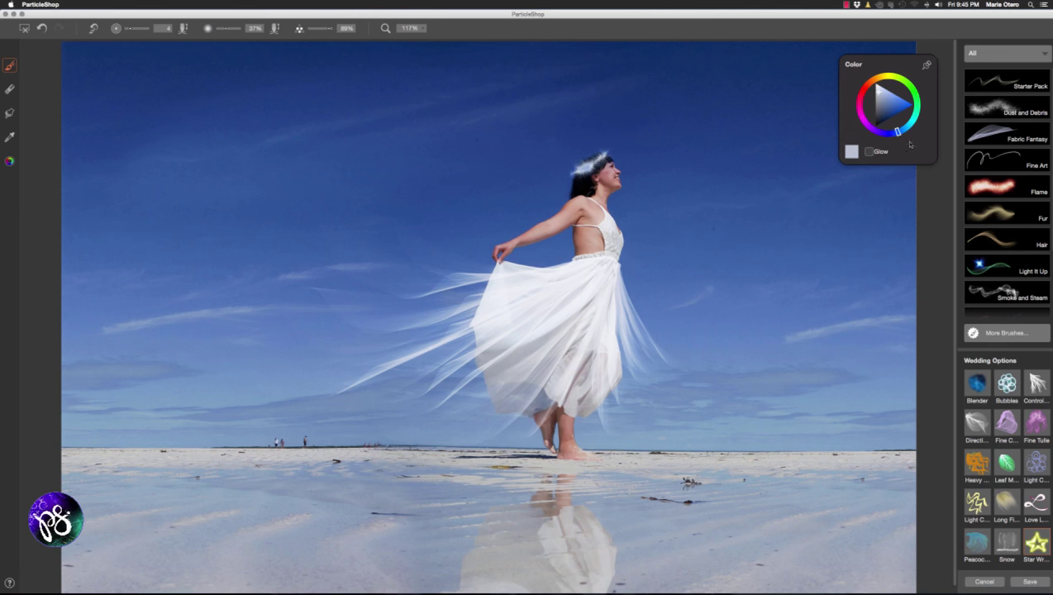
click(869, 151)
mouse_move(586, 268)
mouse_down()
mouse_move(476, 322)
mouse_move(333, 344)
mouse_up()
mouse_move(512, 292)
mouse_down()
mouse_move(313, 297)
mouse_move(289, 281)
mouse_up()
drag(528, 277, 402, 293)
click(1026, 582)
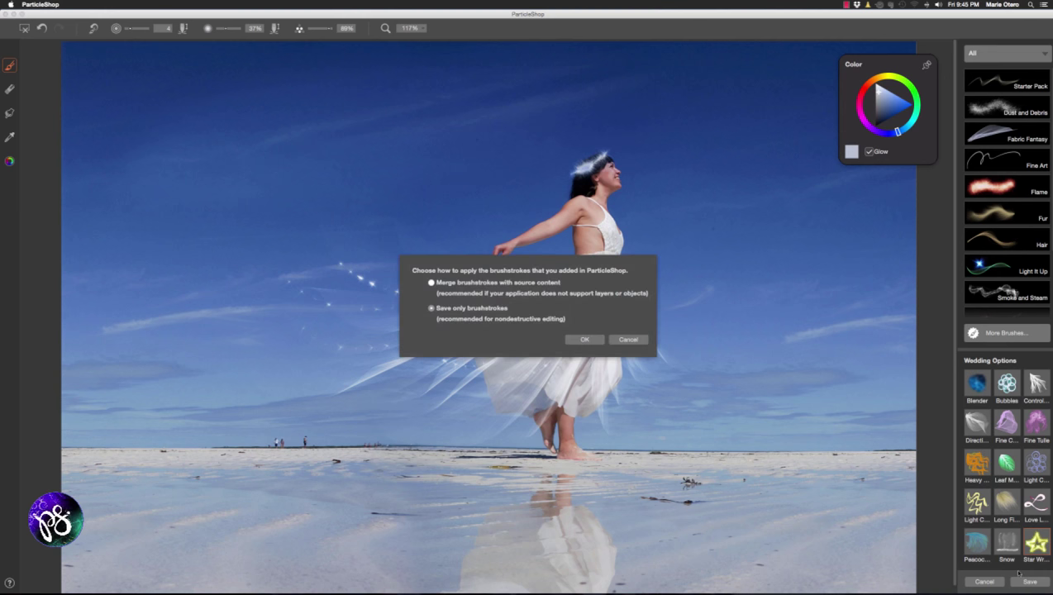
click(585, 339)
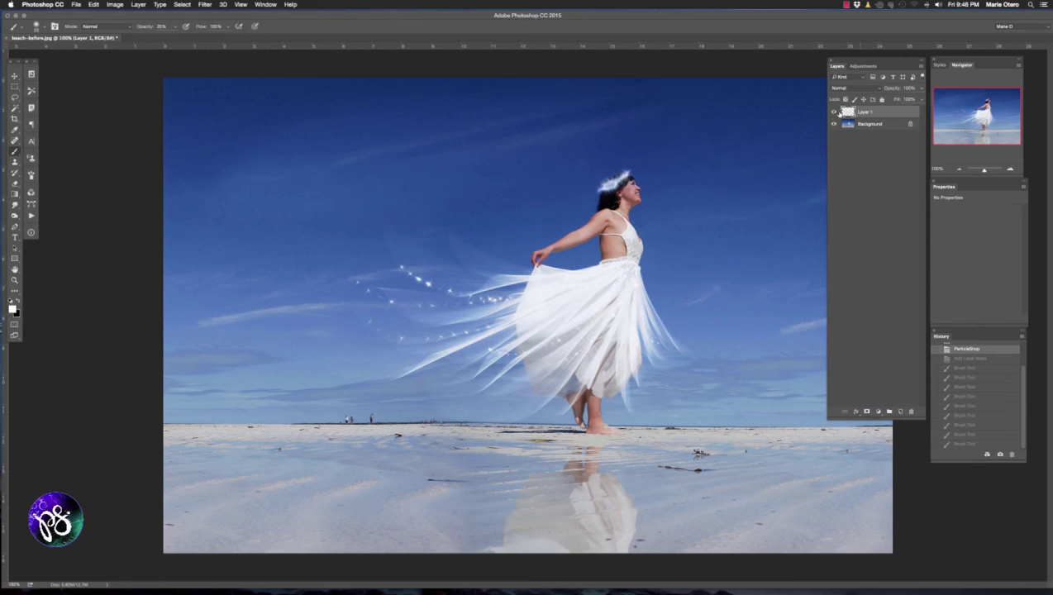
Try different opacities for the brushstroke layer, Layer 1, and set it to 94%.
drag(896, 89, 901, 66)
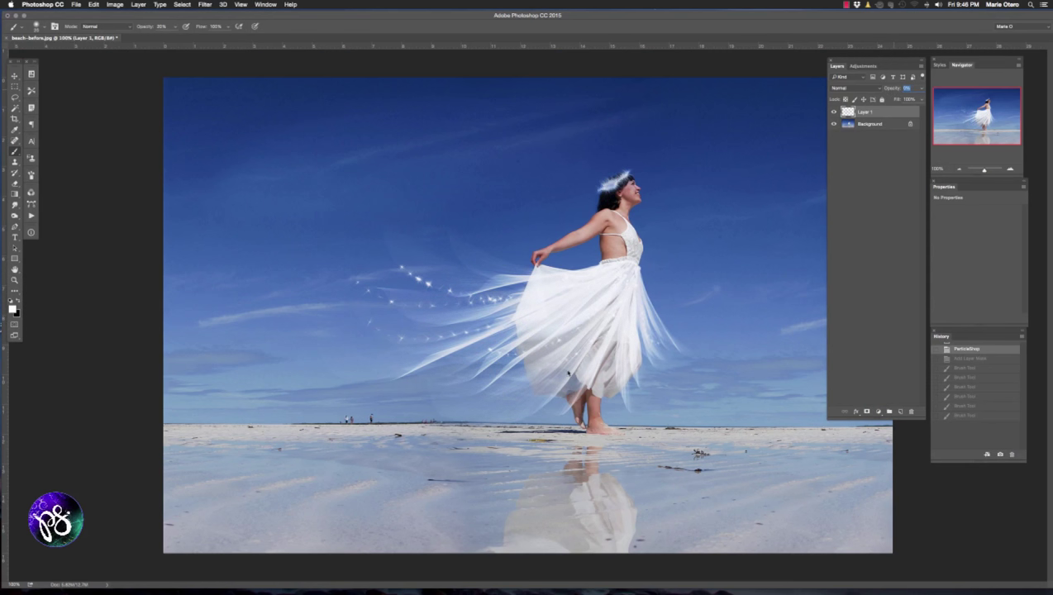
key(Down)
text(75)
key(Return)
text(94)
key(Return)
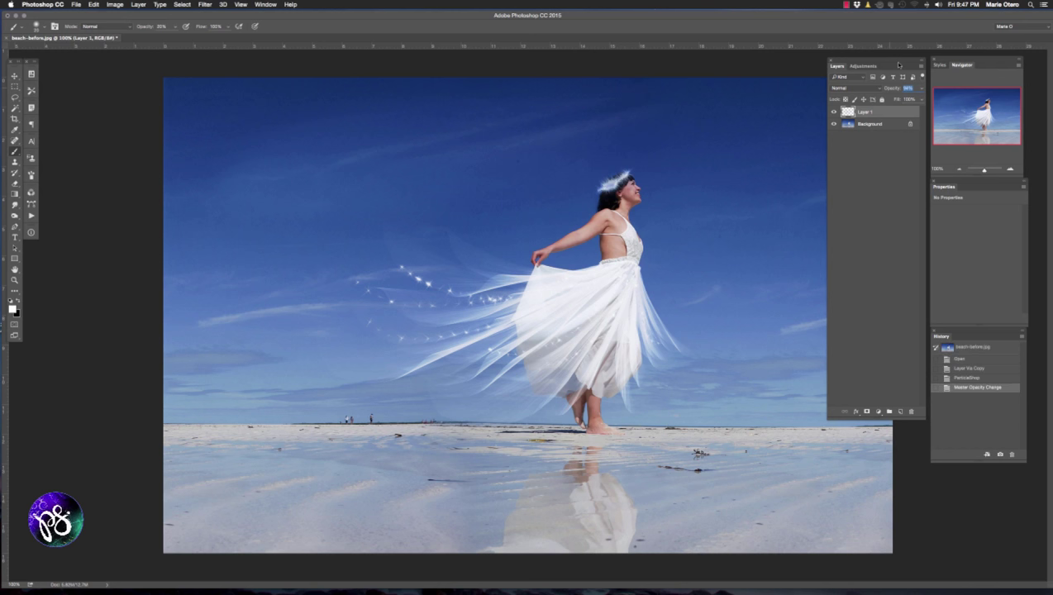
Duplicate Layer 1, flip the copy vertically and move it down over the dress's reflection in the wet sand.
key(super+j)
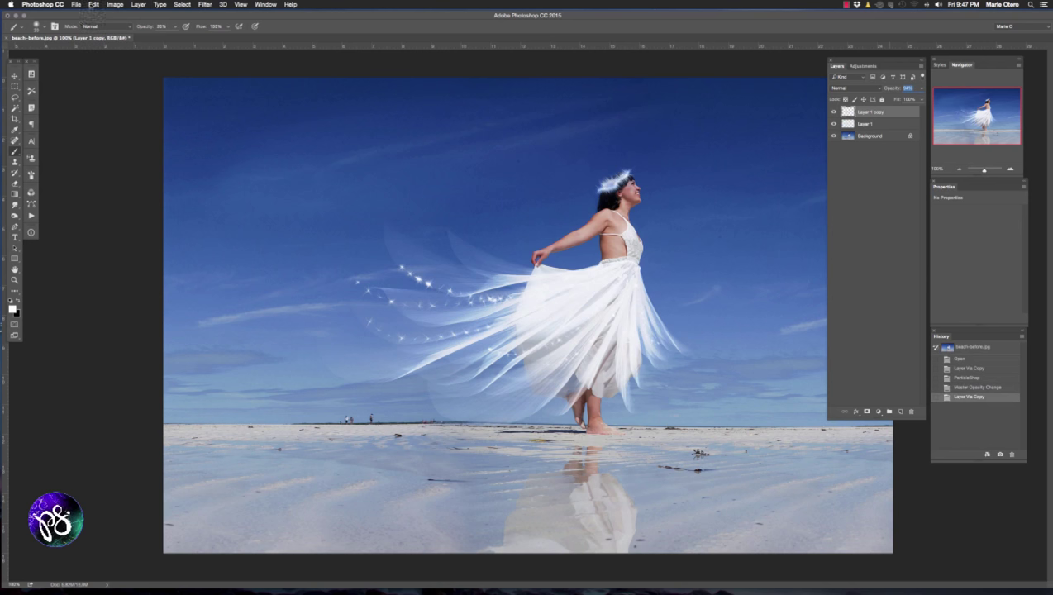
click(92, 6)
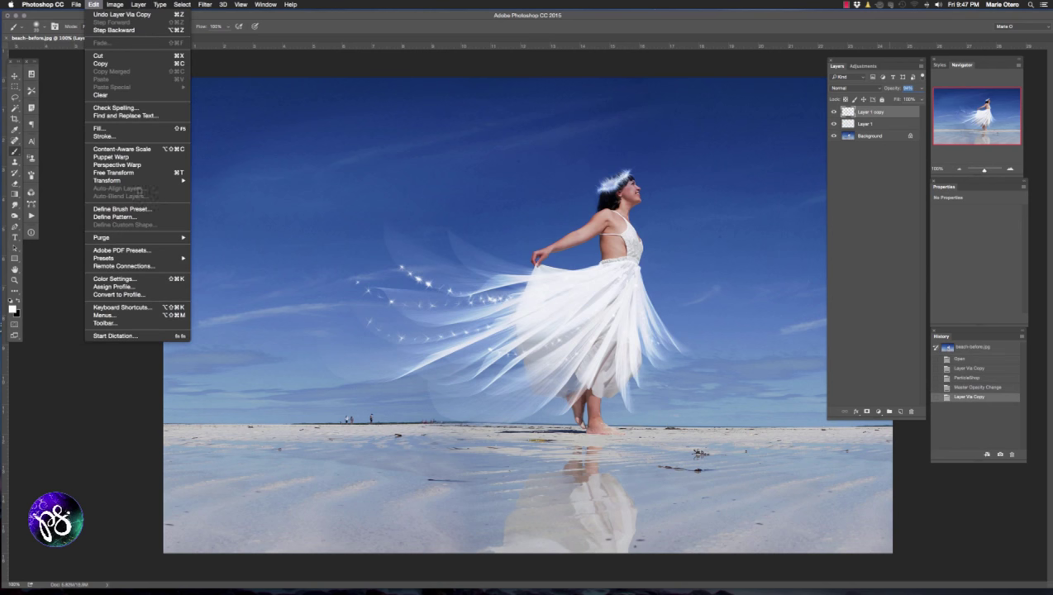
mouse_move(139, 181)
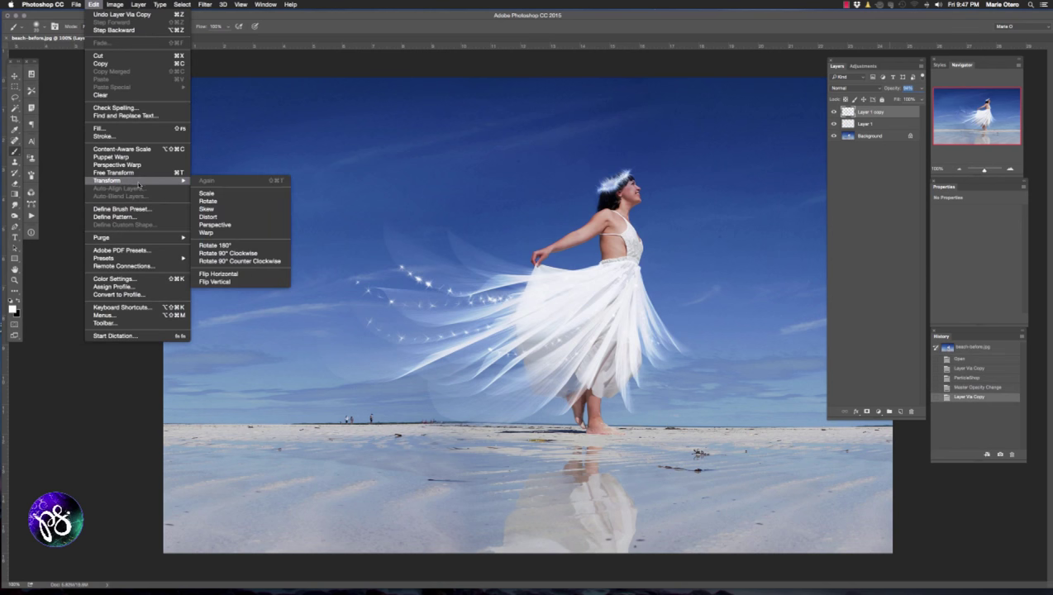
click(214, 282)
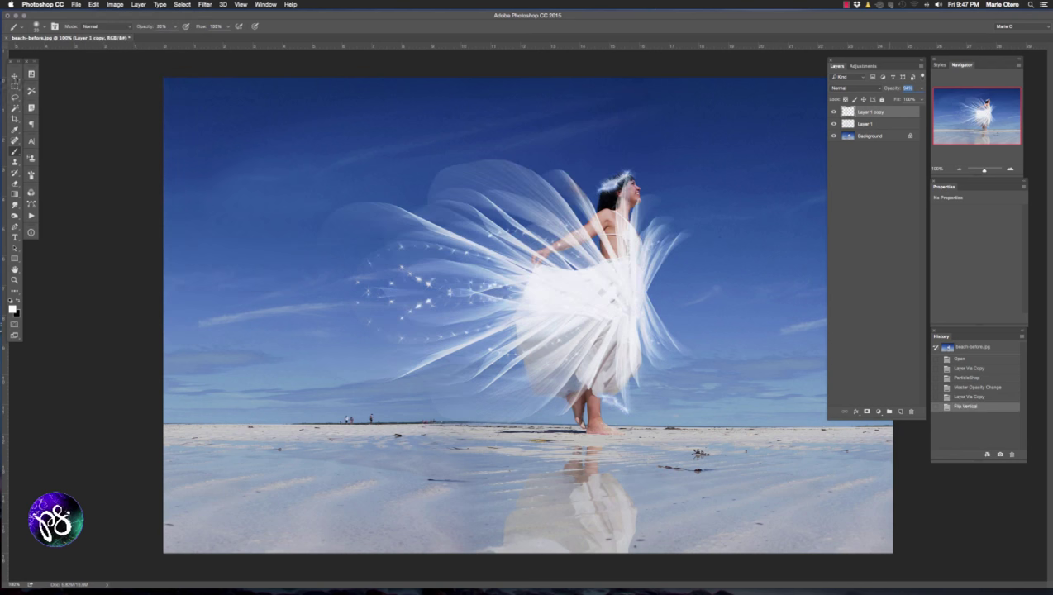
click(14, 76)
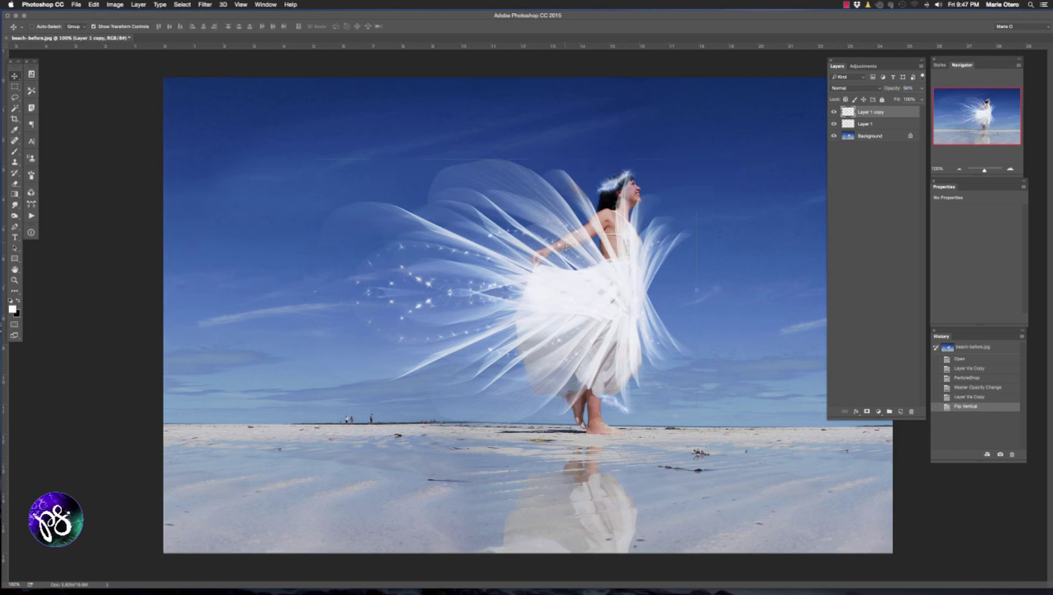
drag(572, 248, 562, 502)
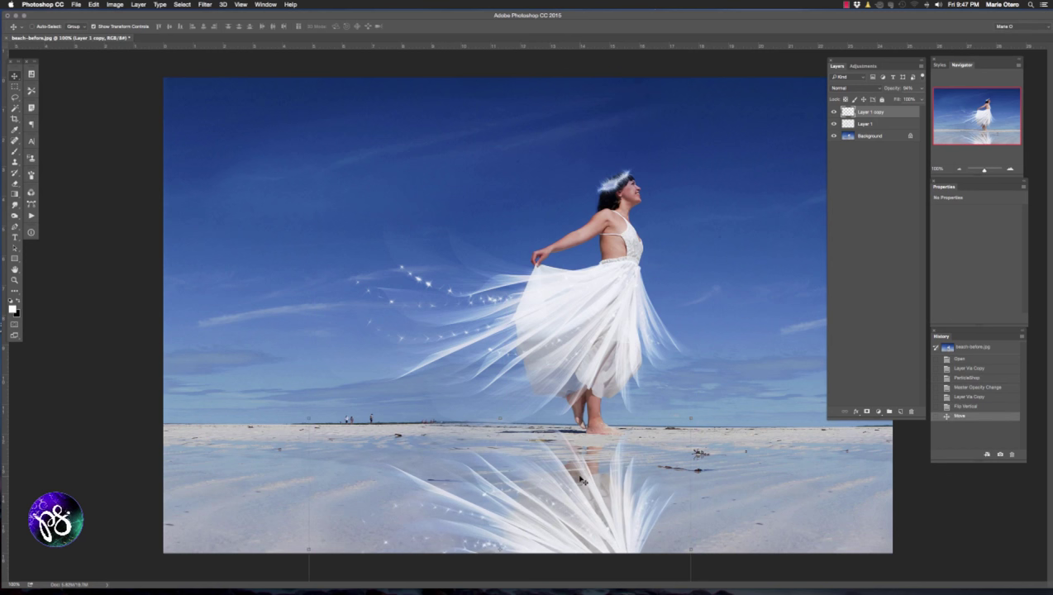
Lower the opacity of the flipped Layer 1 copy to 25% and toggle its visibility to compare the reflection.
click(893, 90)
drag(883, 92, 867, 97)
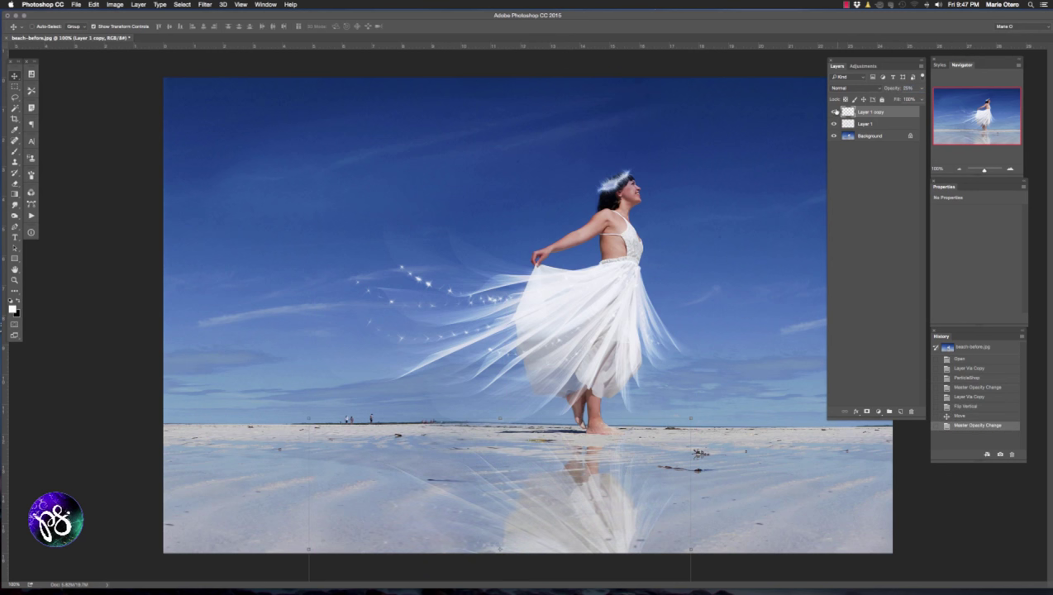
click(834, 112)
click(834, 111)
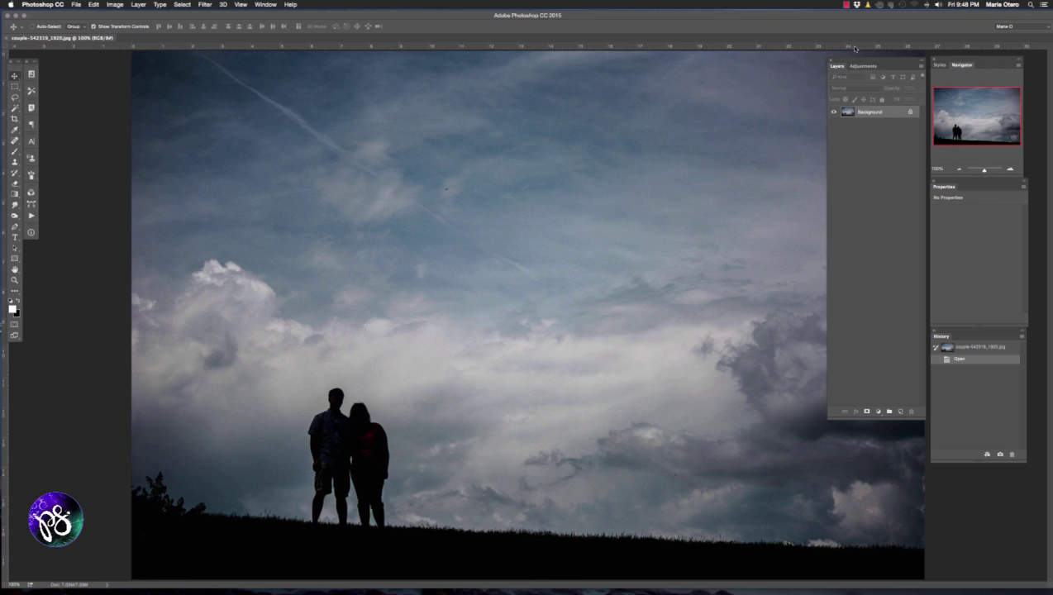
Duplicate the Background layer of the silhouetted couple photo and open the copy in ParticleShop.
key(ctrl+j)
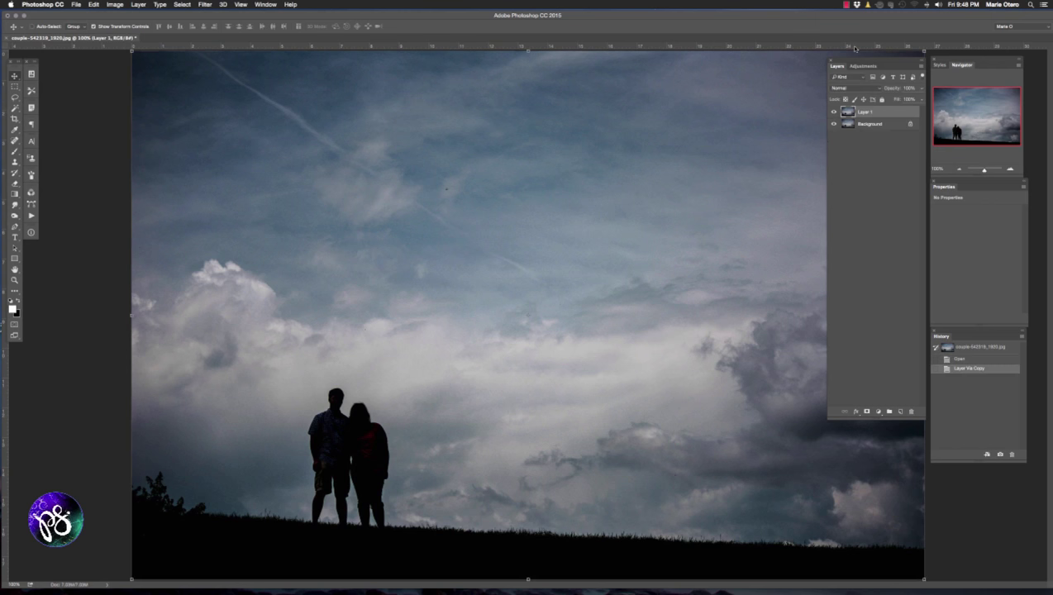
click(205, 5)
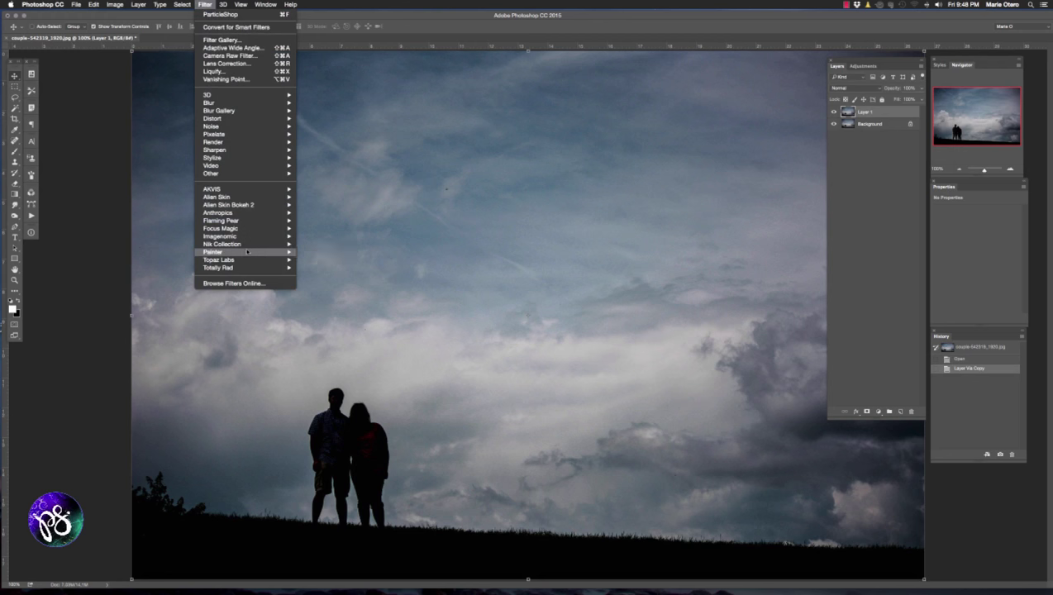
mouse_move(247, 252)
click(311, 252)
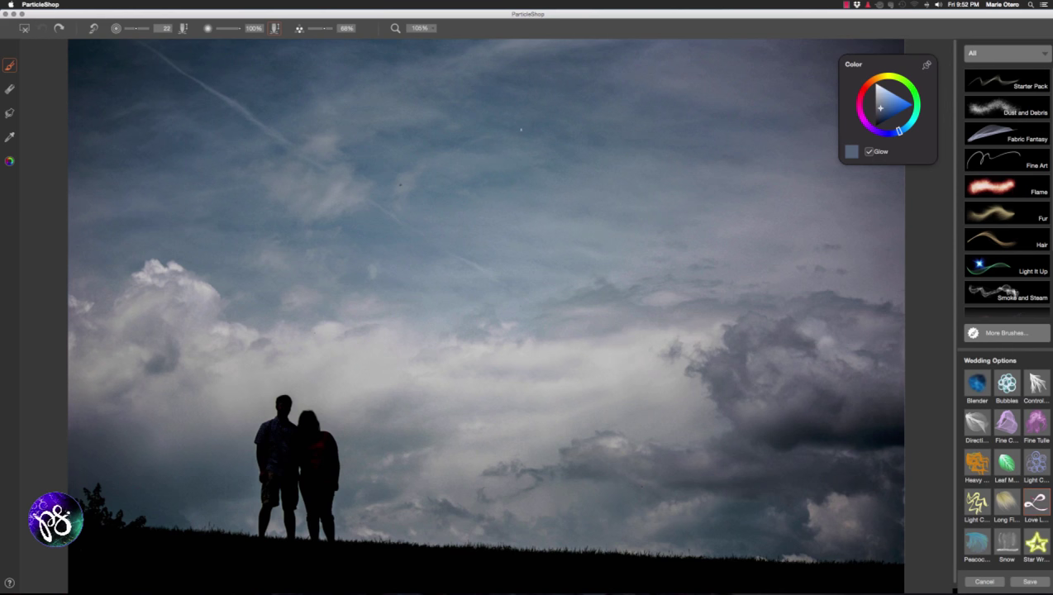
Set the zoom to 100% and paint a looping ribbon stroke in the sky above the couple with the size 35 glowing brush.
click(420, 28)
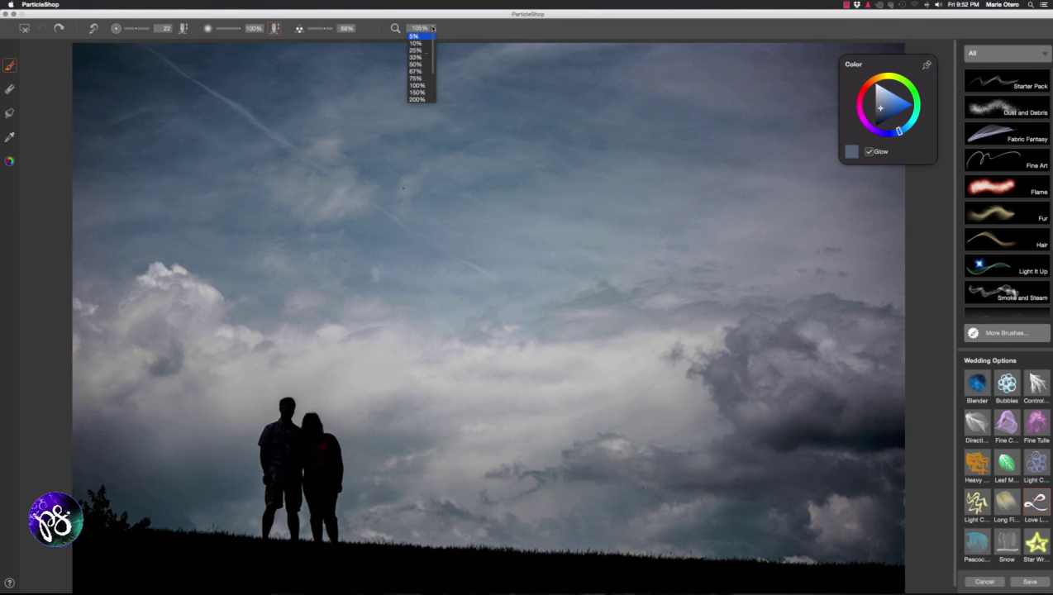
click(417, 85)
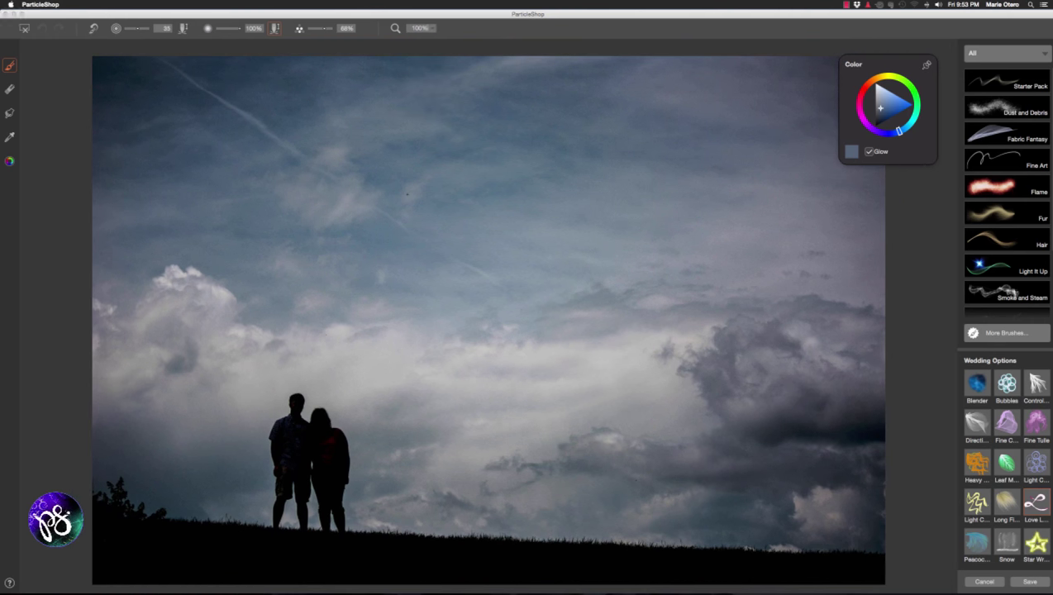
mouse_move(553, 118)
mouse_down()
mouse_move(400, 289)
mouse_move(506, 259)
mouse_move(542, 309)
mouse_up()
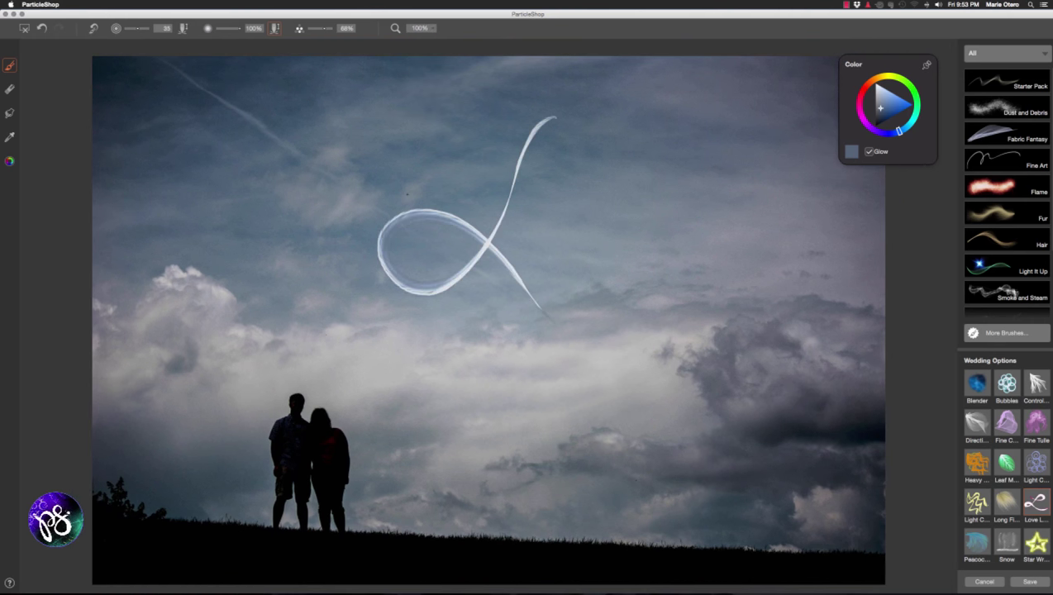
Paint the letters "o", "v" and "e" beside the looped L in the sky so the glowing strokes spell "Love".
mouse_move(580, 232)
mouse_down()
mouse_move(552, 241)
mouse_move(608, 301)
mouse_move(572, 233)
mouse_up()
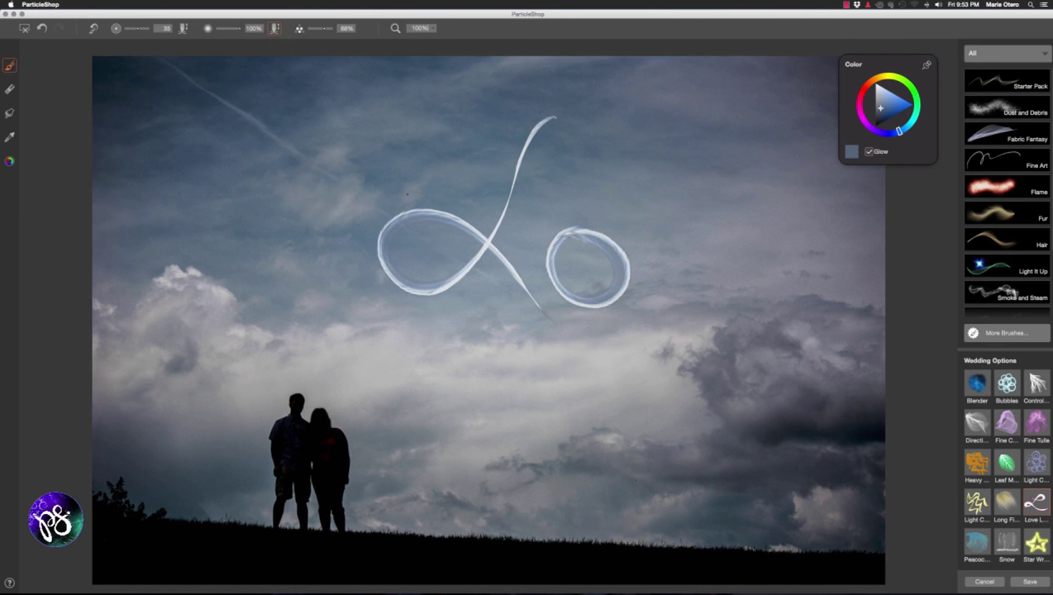
mouse_move(635, 223)
mouse_down()
mouse_move(667, 310)
mouse_move(700, 204)
mouse_up()
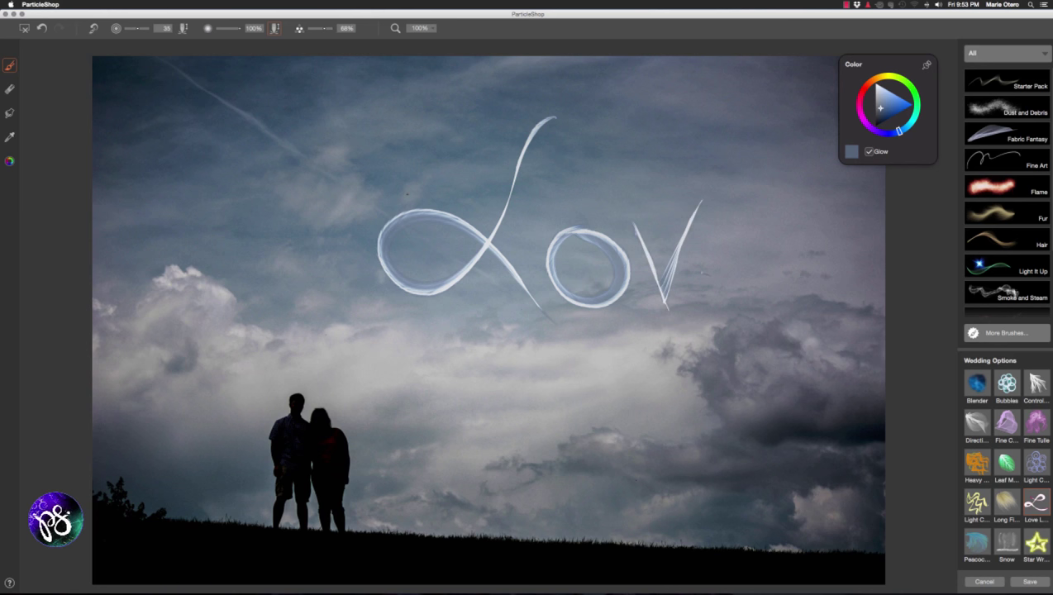
key(super+z)
mouse_move(705, 269)
mouse_down()
mouse_move(757, 221)
mouse_move(707, 235)
mouse_move(691, 273)
mouse_move(704, 310)
mouse_move(770, 306)
mouse_move(773, 247)
mouse_up()
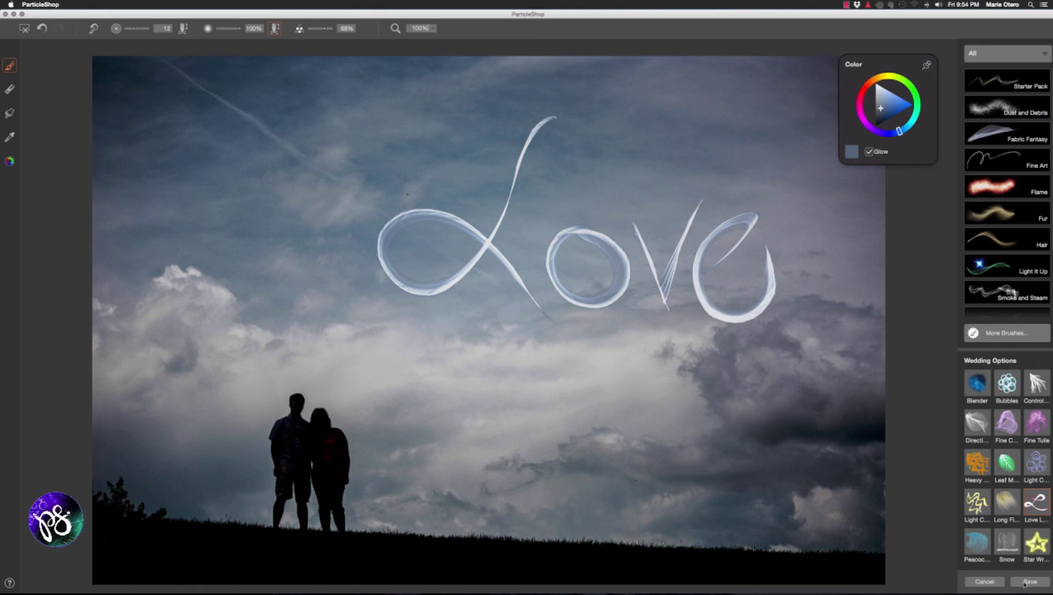
Save only the brushstrokes back to Photoshop and convert Layer 1 with the "Love" lettering to a Smart Object.
click(1028, 582)
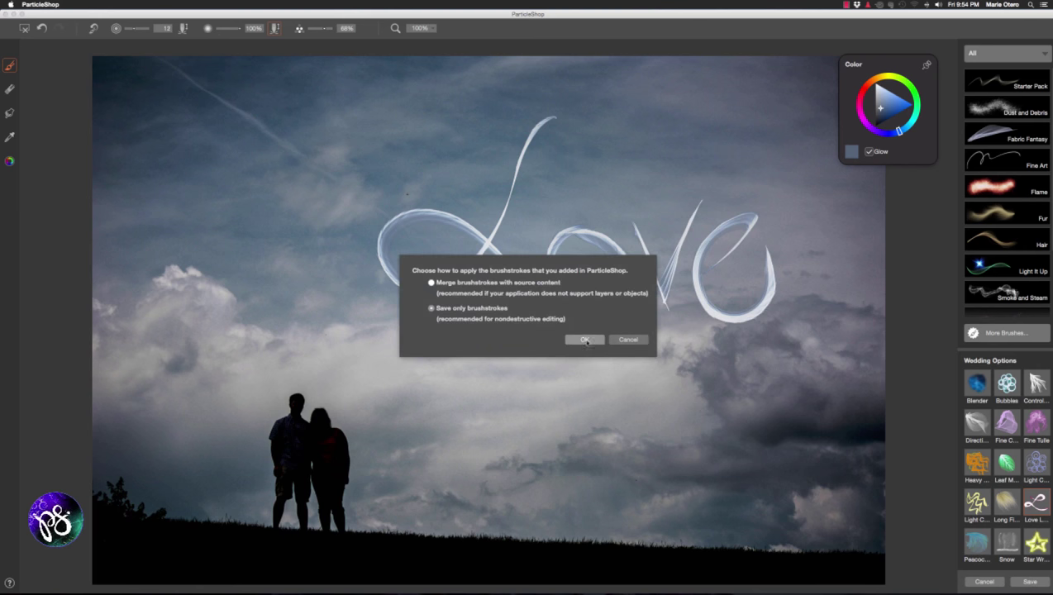
click(583, 340)
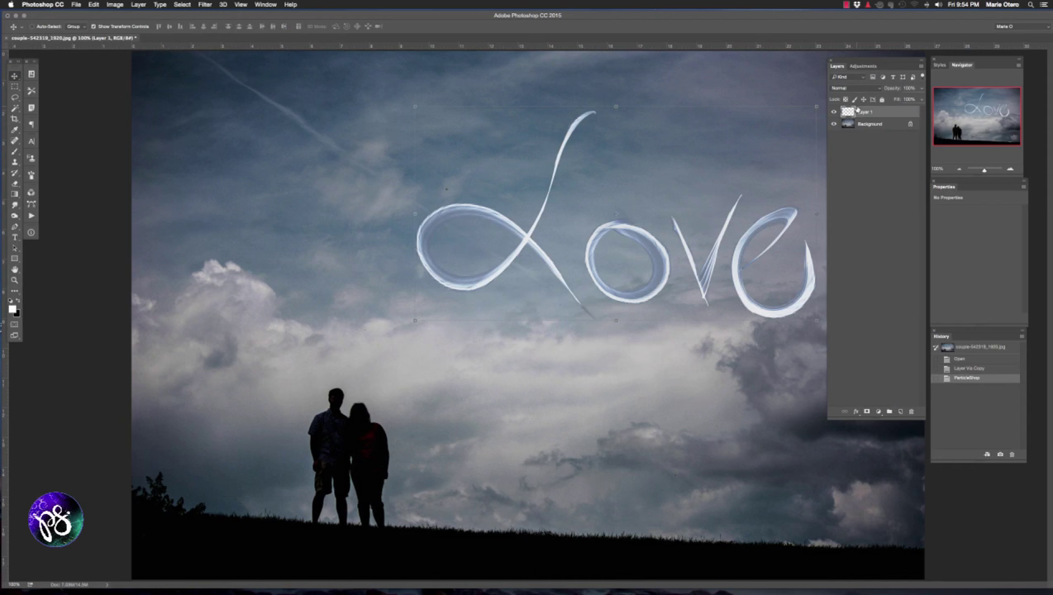
key(super+minus)
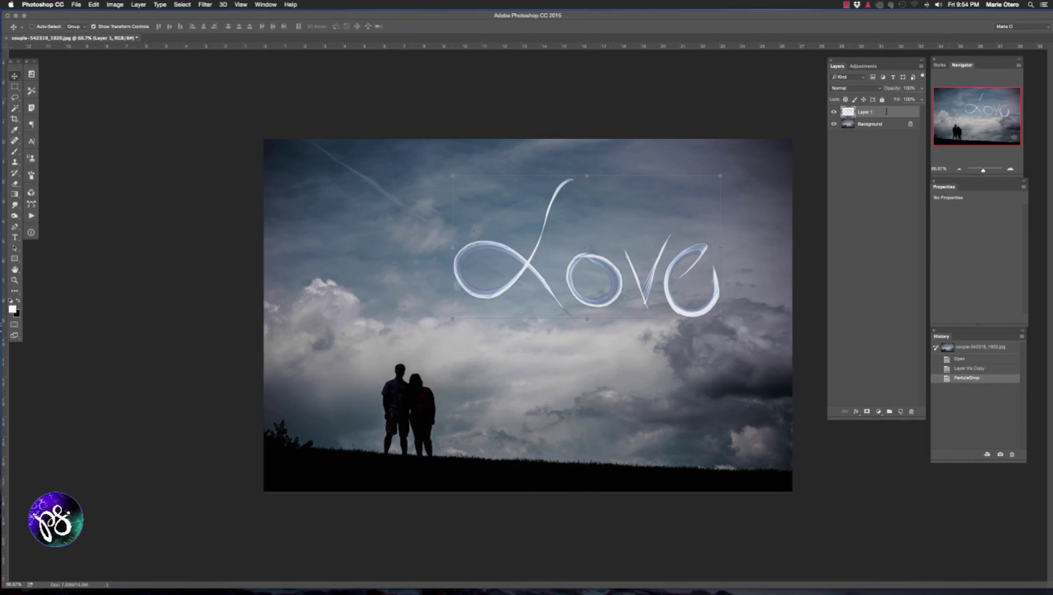
right_click(866, 111)
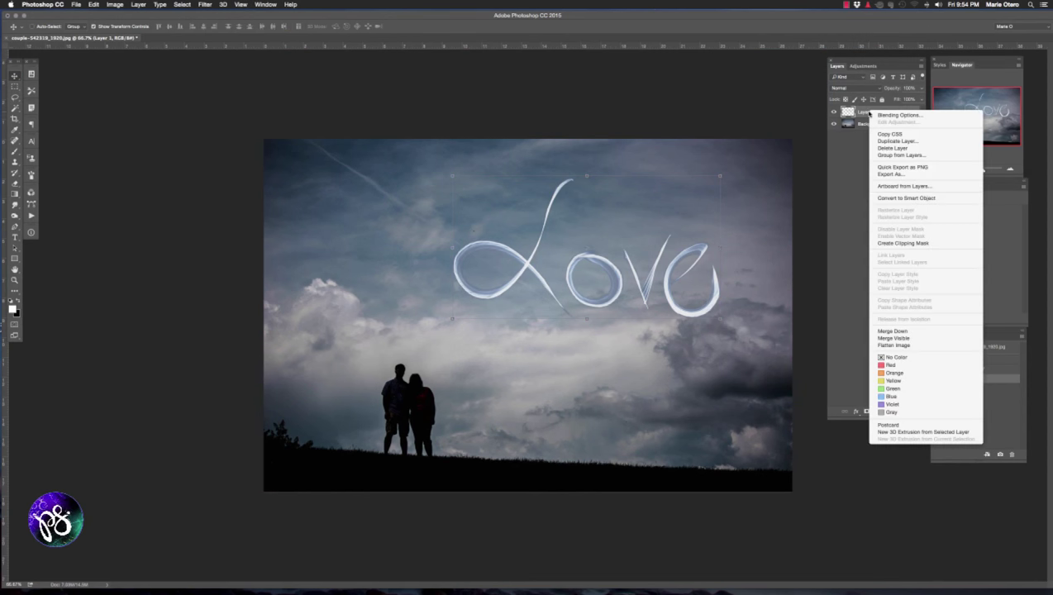
click(882, 199)
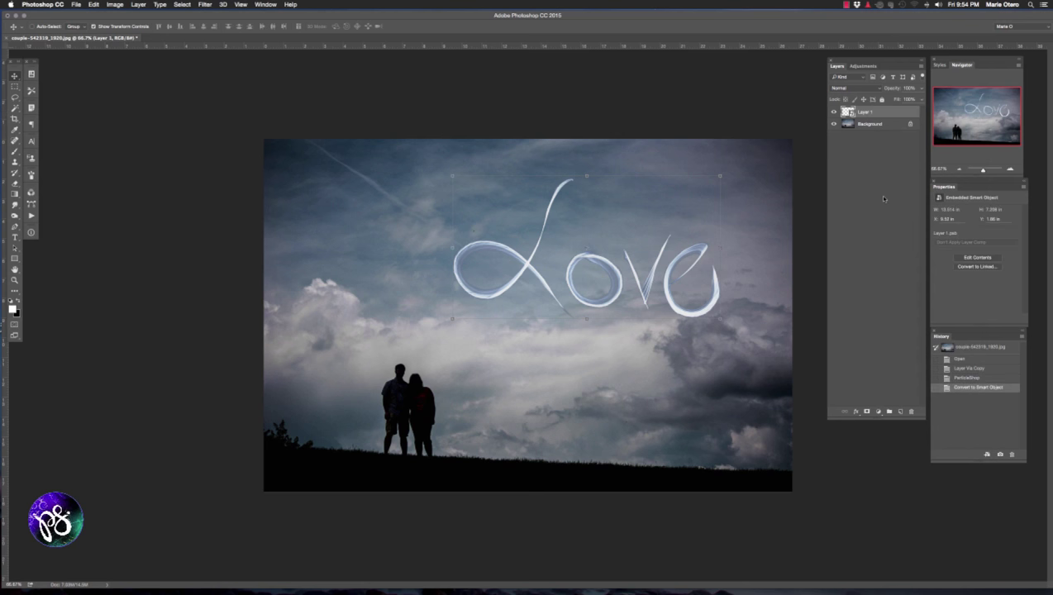
Soften the "Love" lettering on Layer 1 with a Gaussian Blur smart filter, increasing the radius slightly.
click(204, 7)
mouse_move(236, 102)
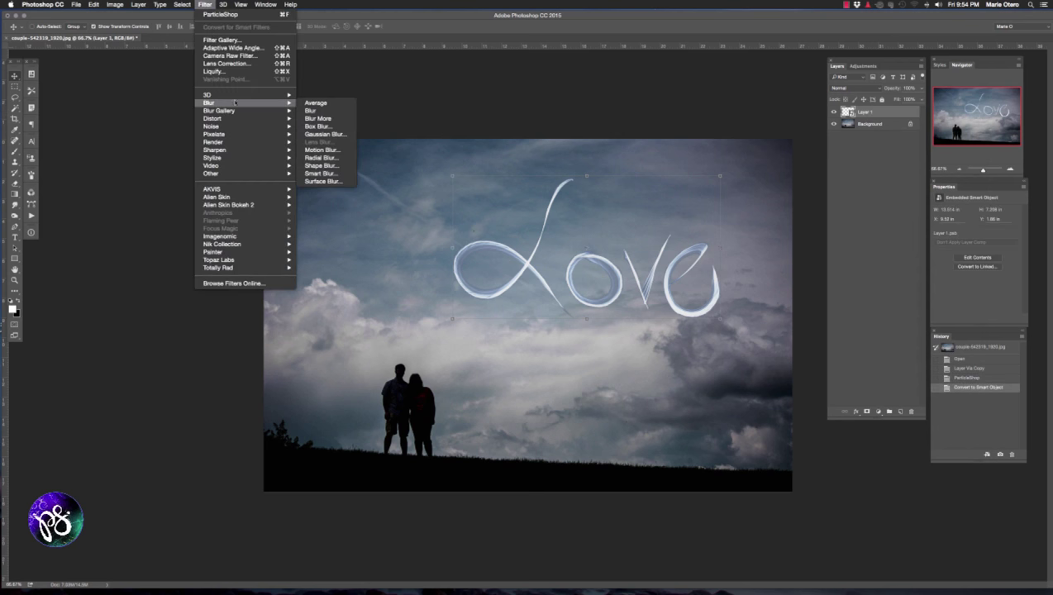
click(331, 136)
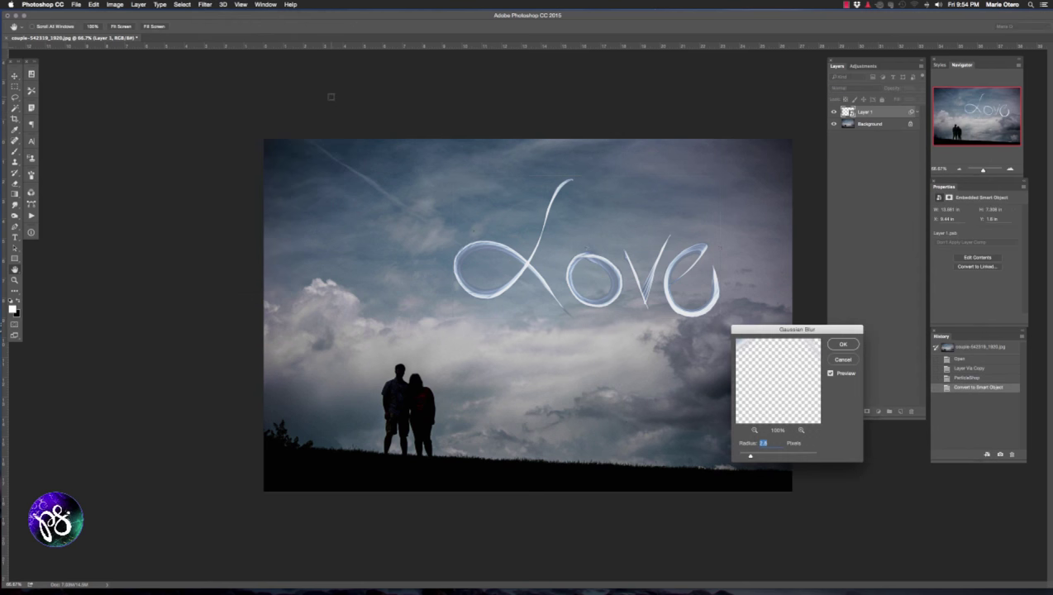
mouse_move(758, 458)
mouse_down()
mouse_move(751, 466)
mouse_move(749, 456)
mouse_move(763, 459)
mouse_up()
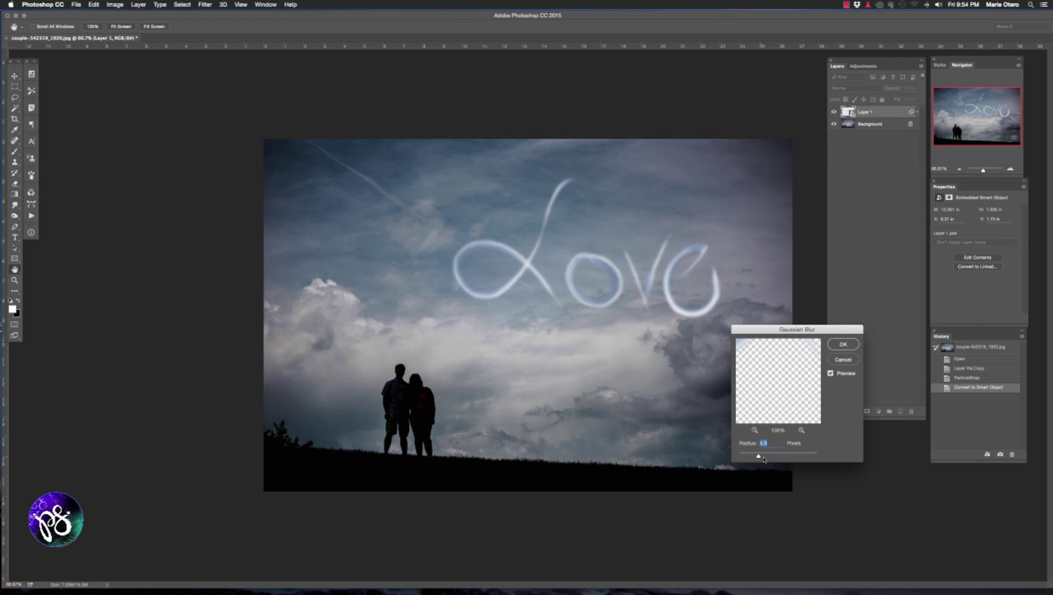
click(841, 345)
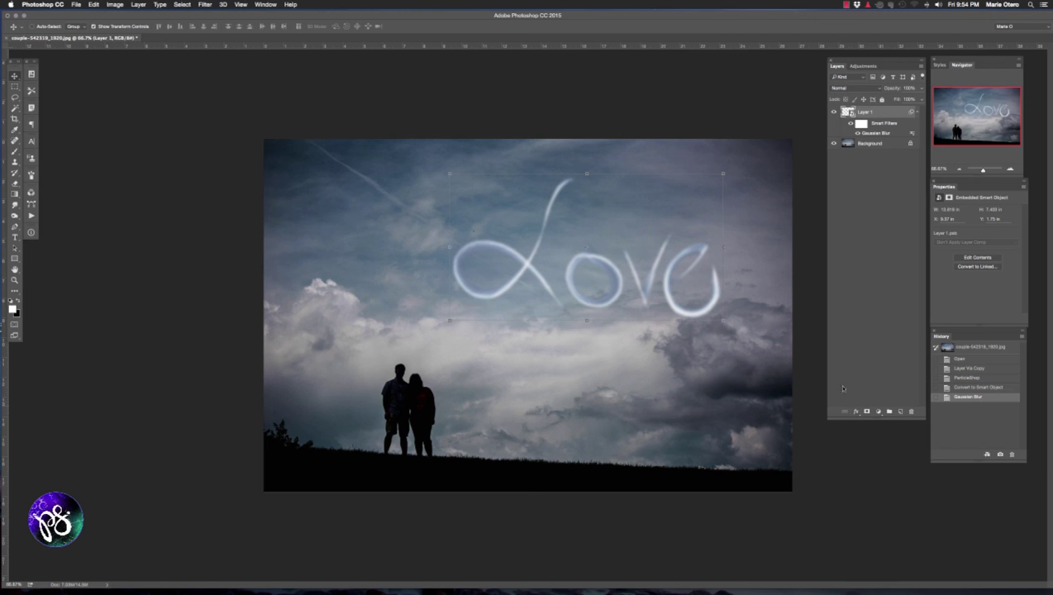
Add a Multiply drop shadow to the "Love" lettering with a distance of 4 px, a spread of 4% and a slightly larger size.
click(855, 412)
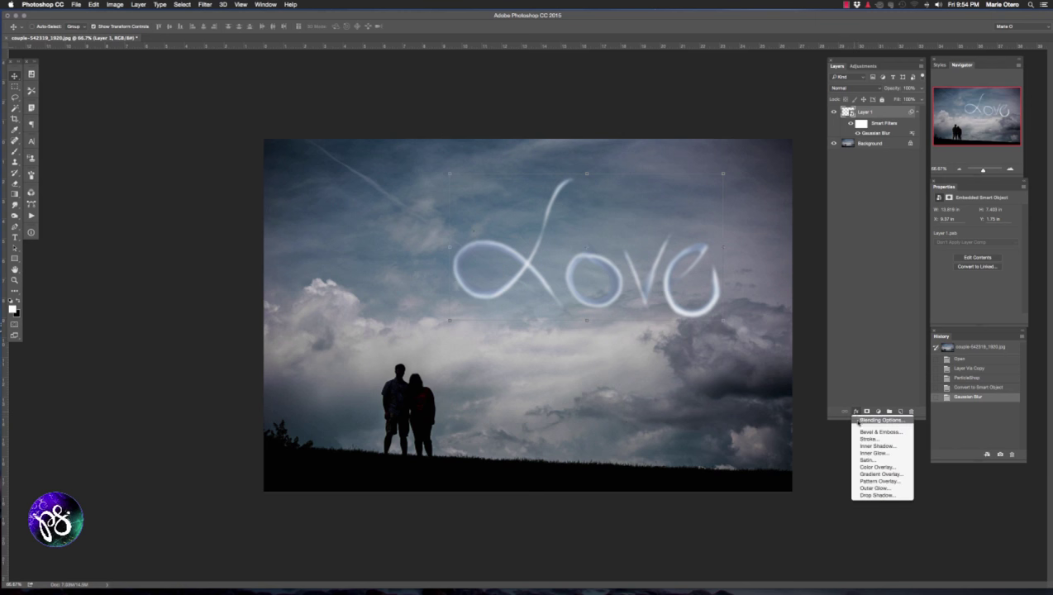
click(864, 495)
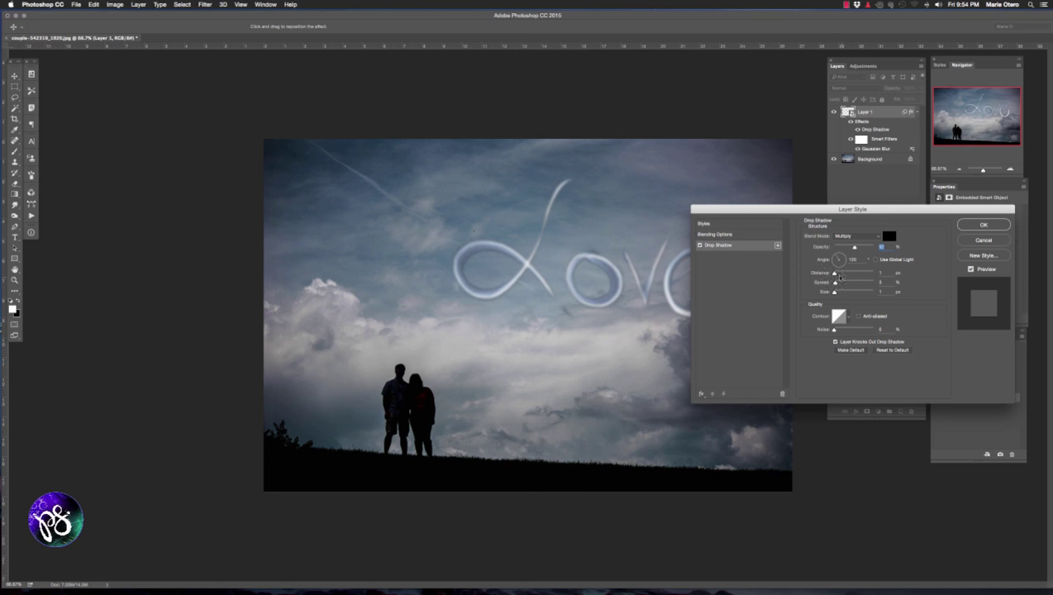
drag(834, 273, 837, 274)
click(836, 284)
drag(835, 292, 827, 292)
Add an outer glow to the lettering in gray-blue #536279 sampled from the sky, then lower Layer 1's opacity slightly.
click(701, 394)
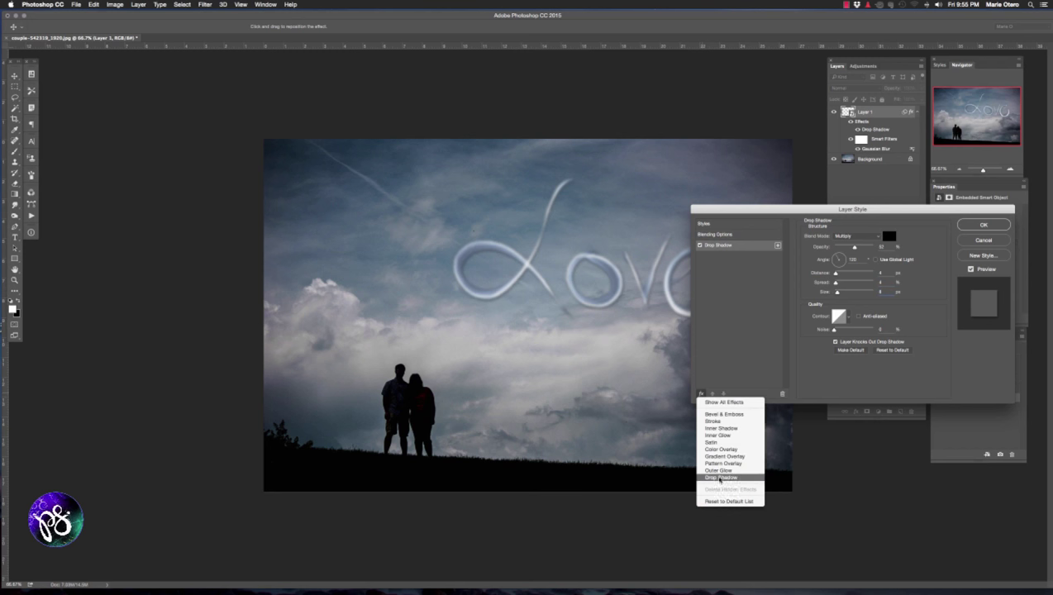
click(718, 470)
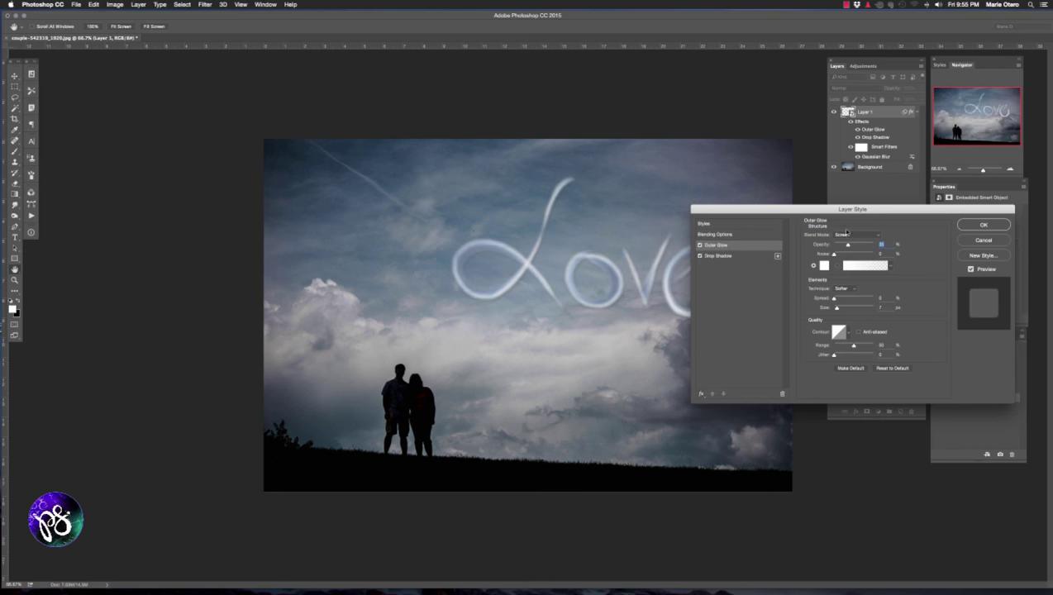
click(823, 266)
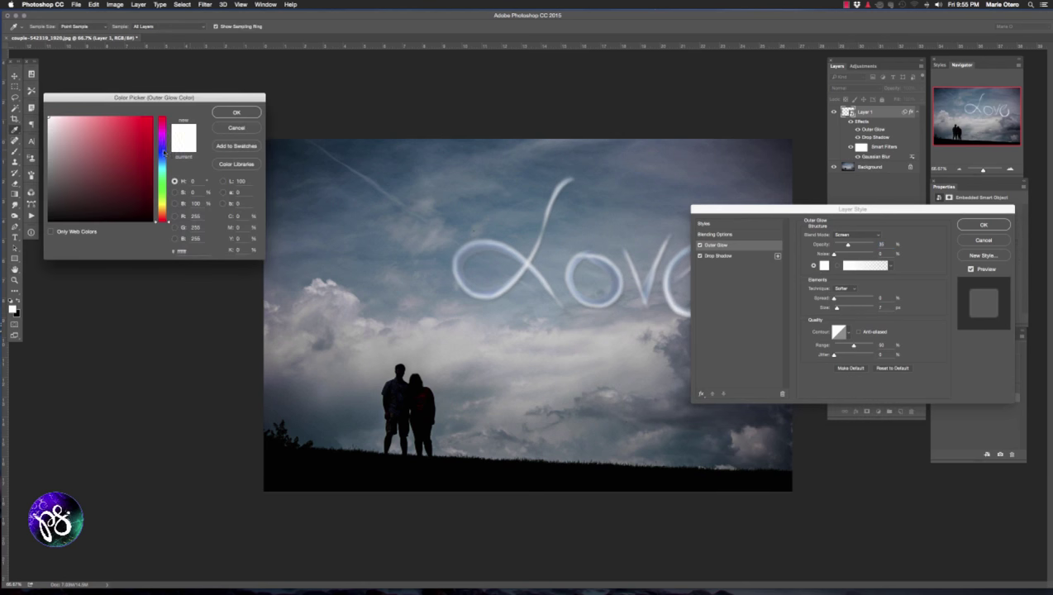
click(341, 254)
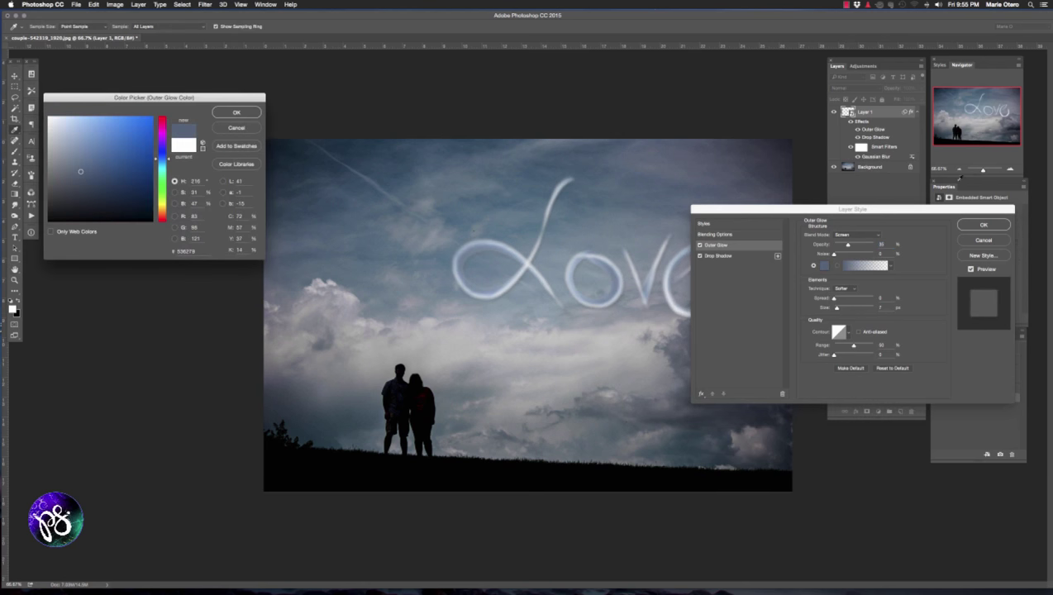
key(Return)
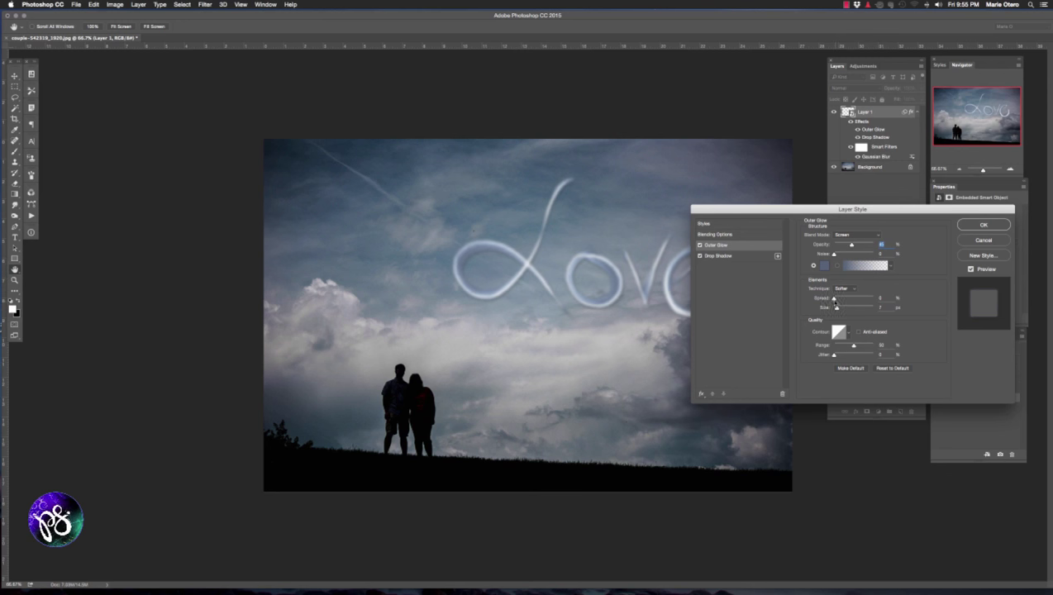
drag(834, 299, 833, 299)
click(699, 246)
click(974, 225)
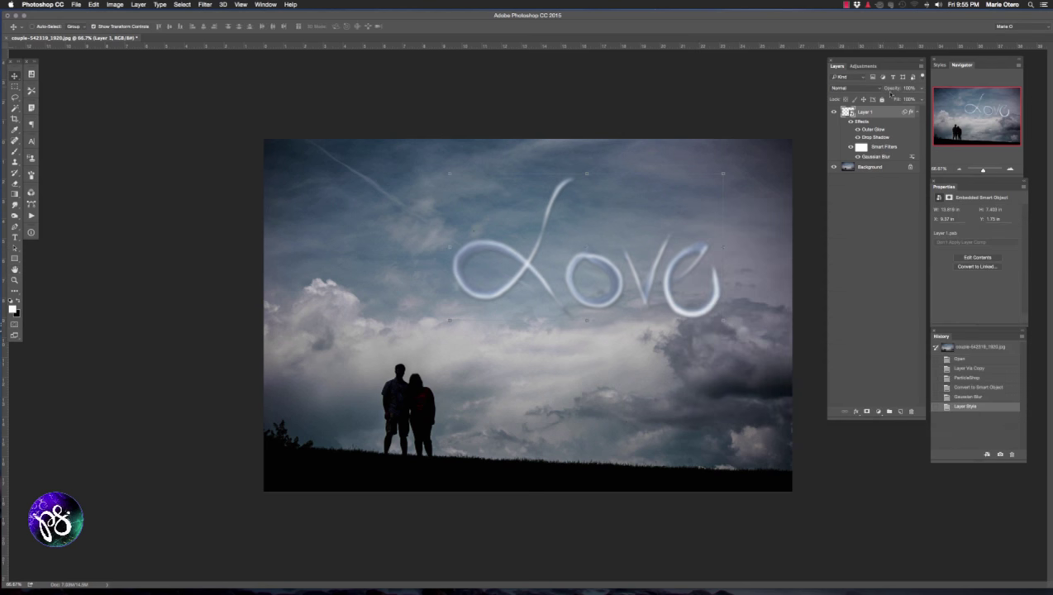
drag(890, 94, 873, 91)
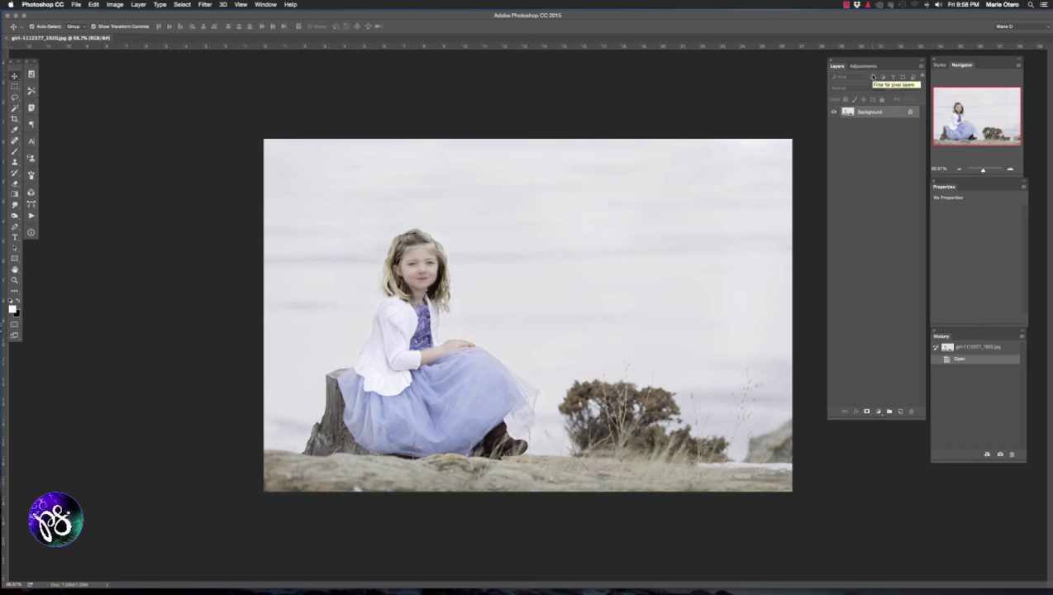
Duplicate the Background layer of the seated girl photo and open the copy in ParticleShop.
key(super+j)
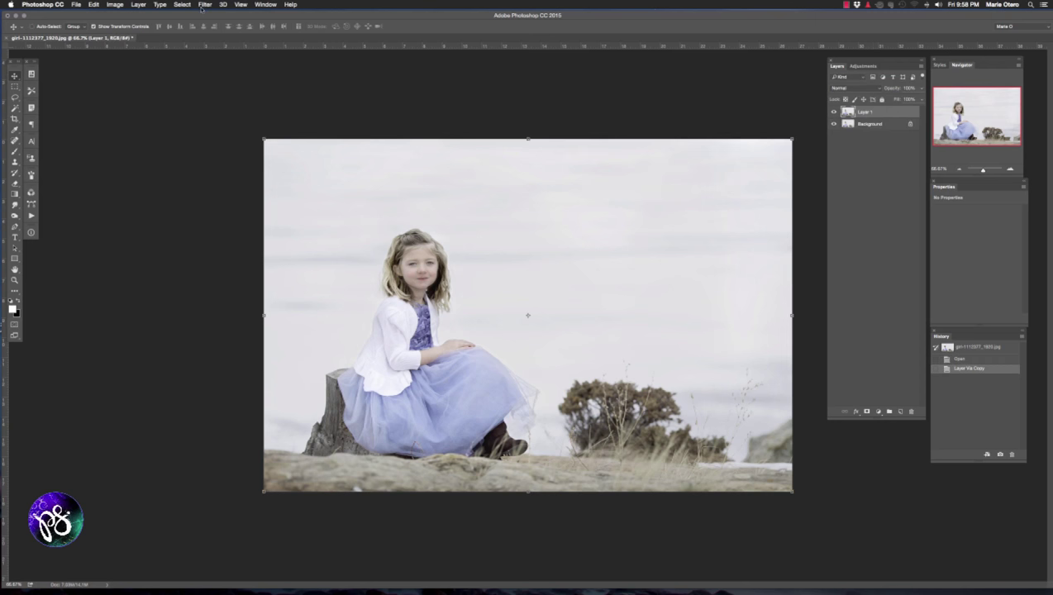
click(203, 5)
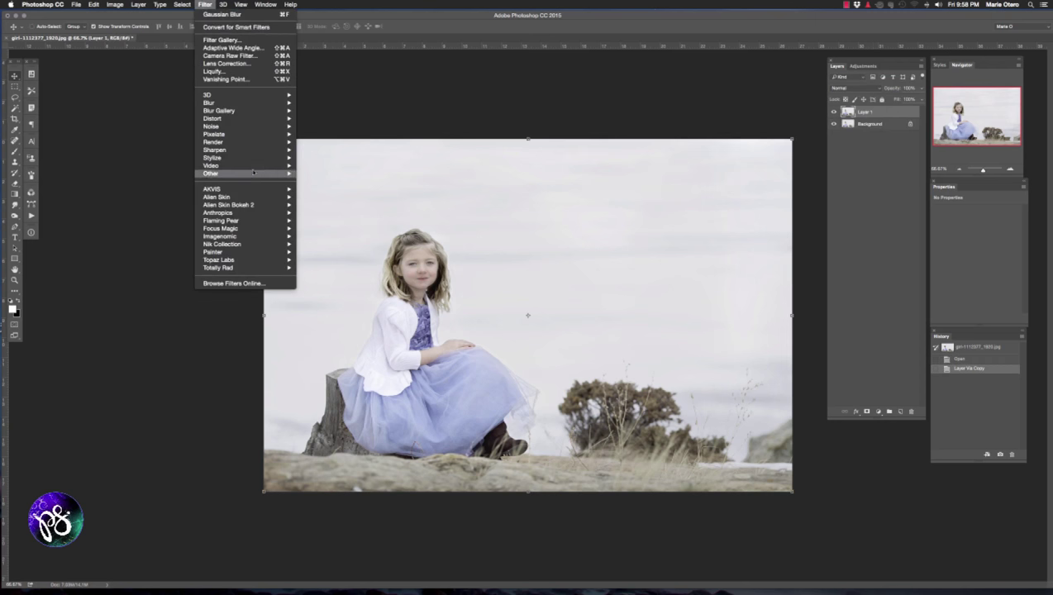
mouse_move(271, 252)
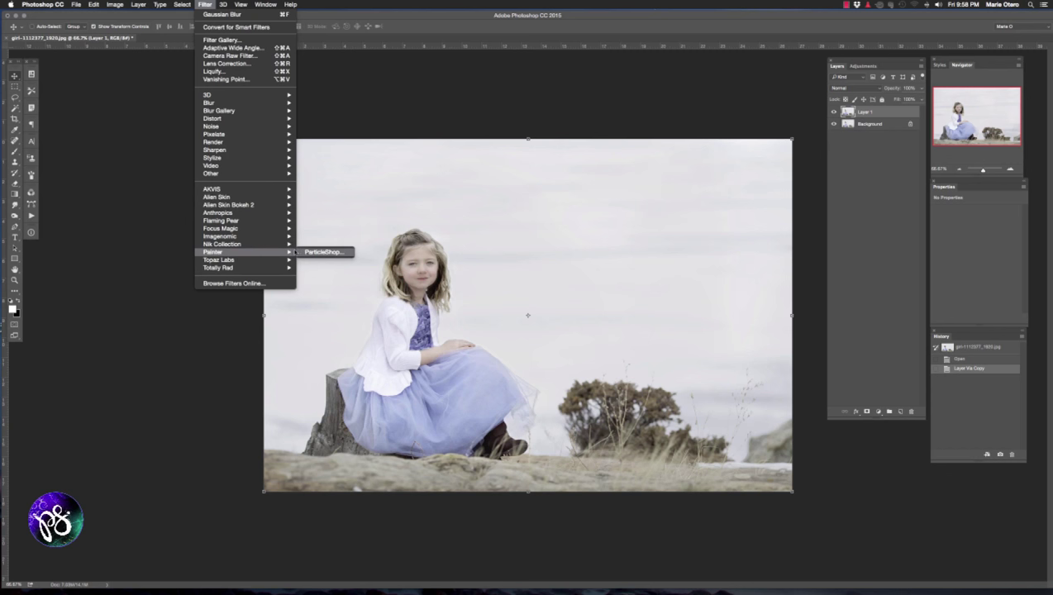
click(311, 252)
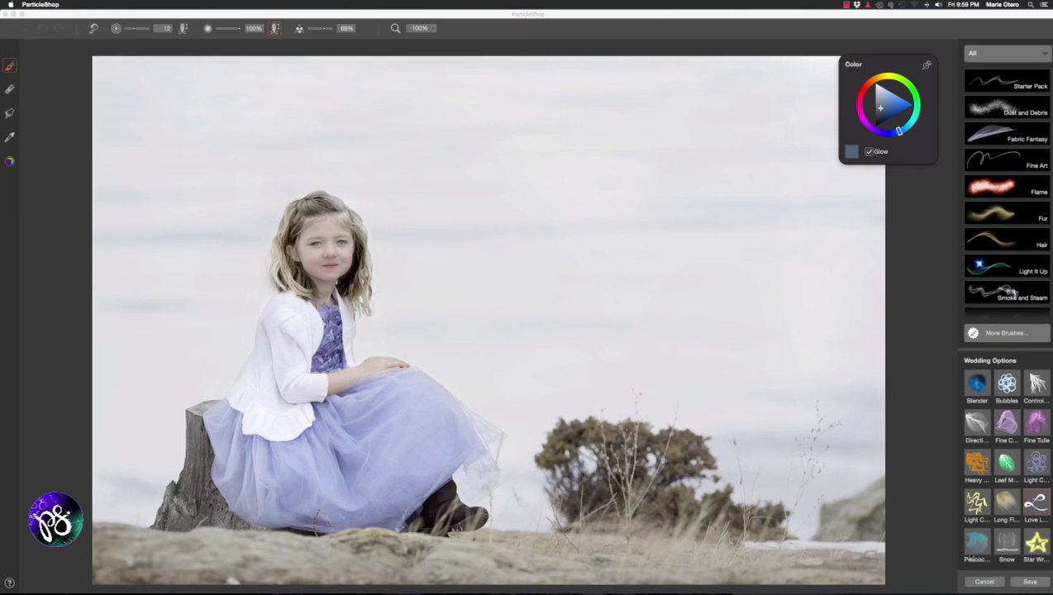
Choose the Peacock brush from Wedding Options and sample the lavender-blue of the girl's skirt as its paint color.
click(976, 545)
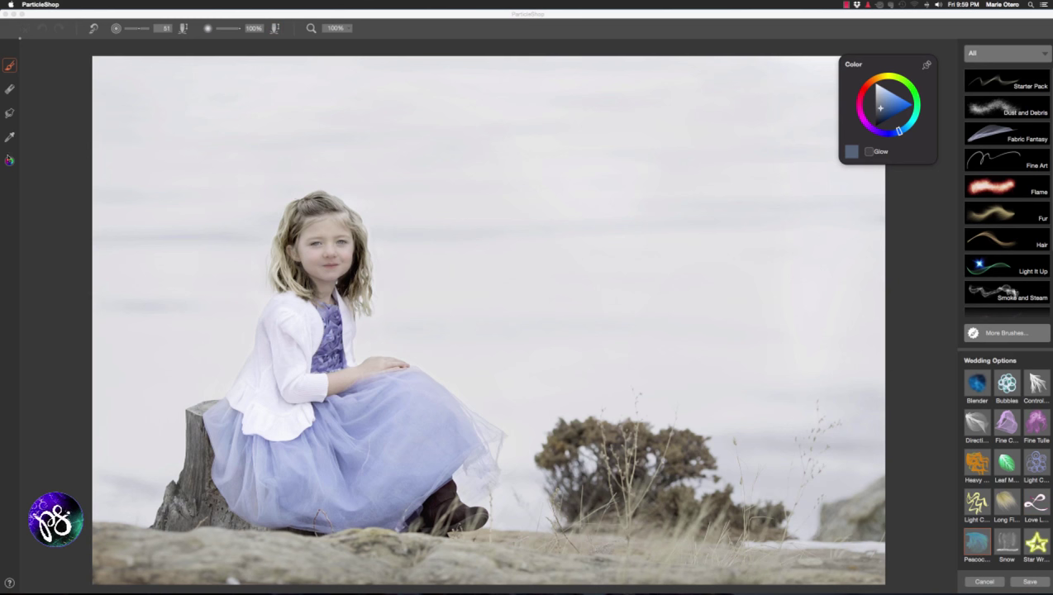
click(9, 137)
click(380, 408)
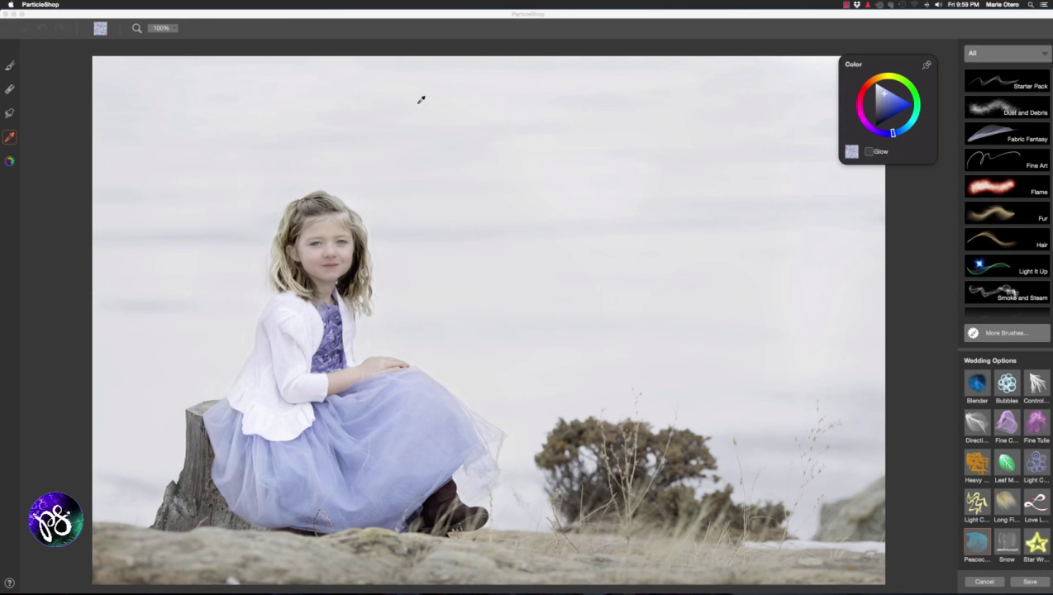
click(10, 65)
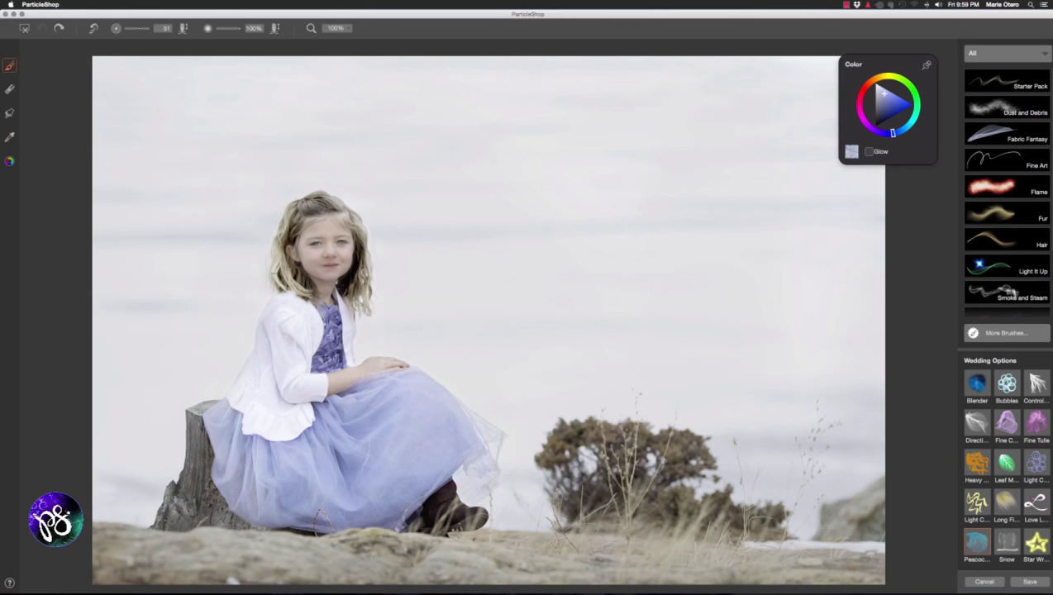
Paint a fan of feathery wing strokes outward from the girl's back, using Glow only for the bright middle stroke.
mouse_move(267, 305)
mouse_down()
mouse_move(191, 182)
mouse_move(191, 142)
mouse_move(208, 104)
mouse_move(239, 62)
mouse_up()
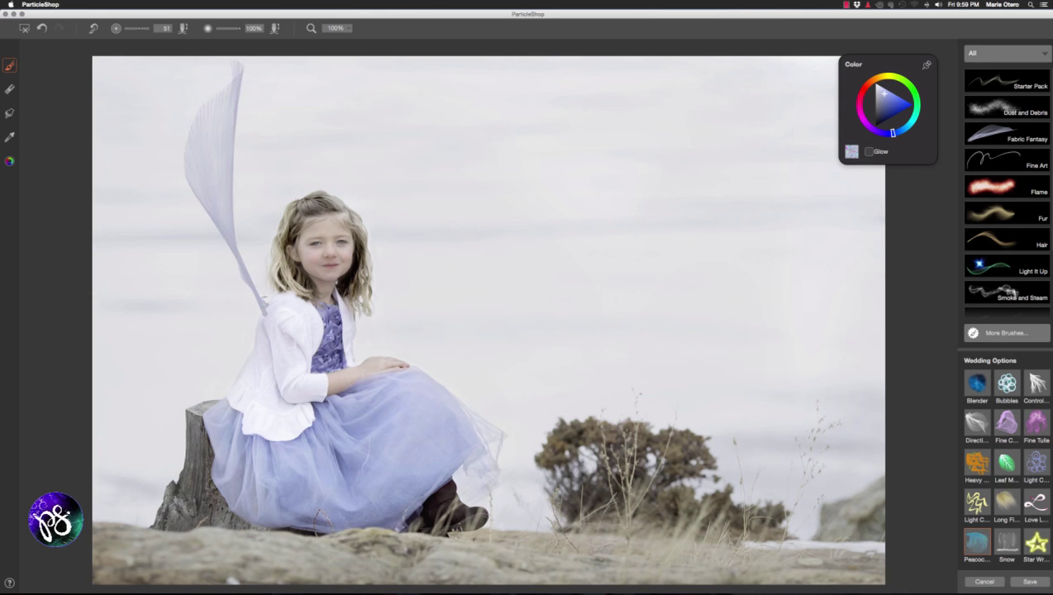
mouse_move(266, 304)
mouse_down()
mouse_move(241, 226)
mouse_move(257, 113)
mouse_up()
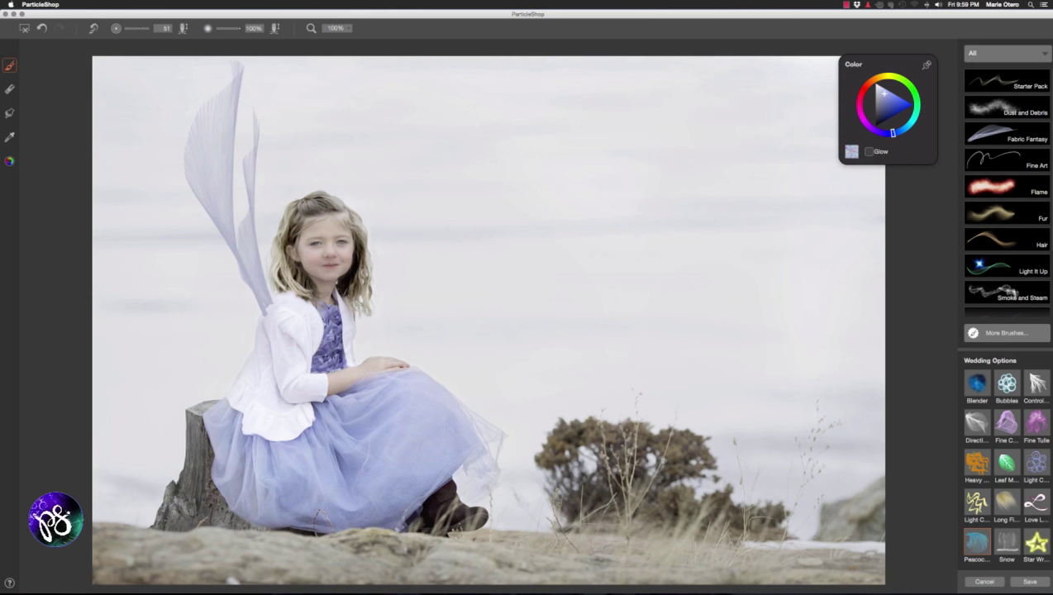
click(868, 152)
mouse_move(265, 310)
mouse_down()
mouse_move(217, 279)
mouse_move(187, 234)
mouse_move(189, 190)
mouse_move(172, 157)
mouse_move(193, 101)
mouse_up()
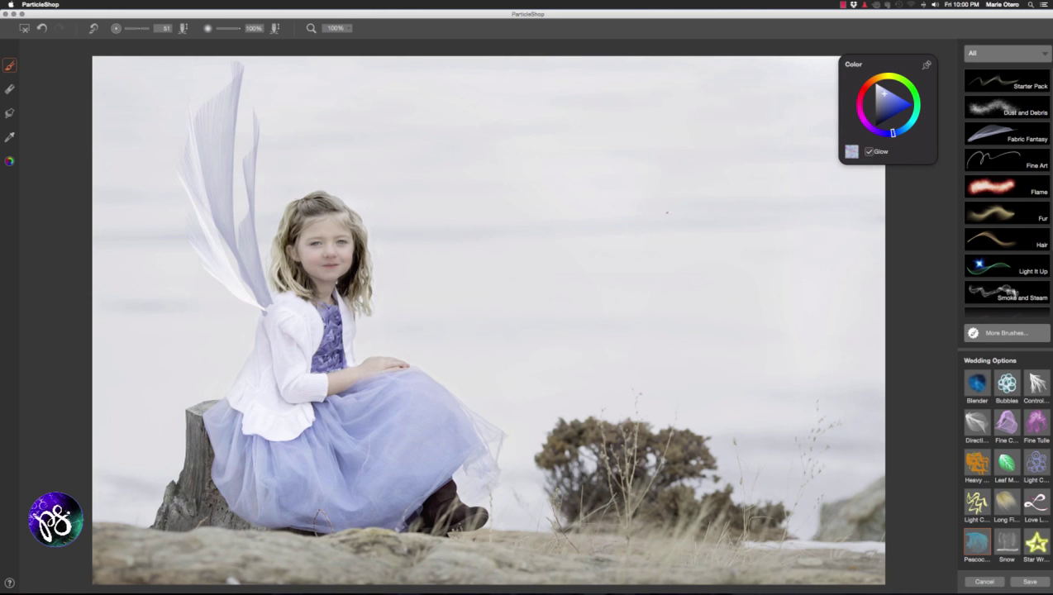
click(869, 152)
mouse_move(261, 317)
mouse_down()
mouse_move(247, 347)
mouse_move(193, 349)
mouse_move(139, 302)
mouse_up()
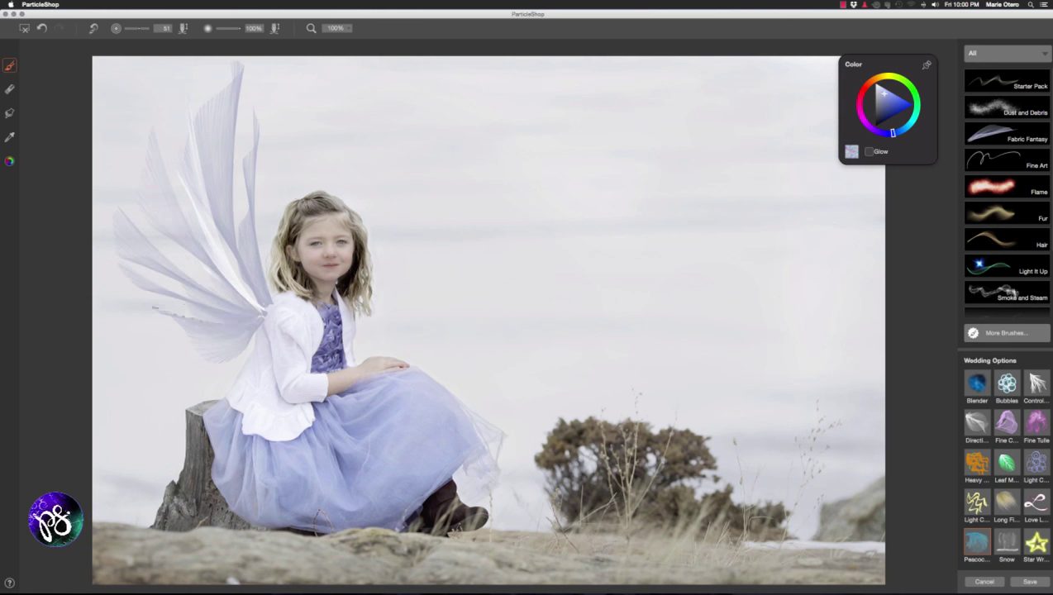
mouse_move(258, 329)
mouse_down()
mouse_move(214, 373)
mouse_move(173, 367)
mouse_move(131, 331)
mouse_up()
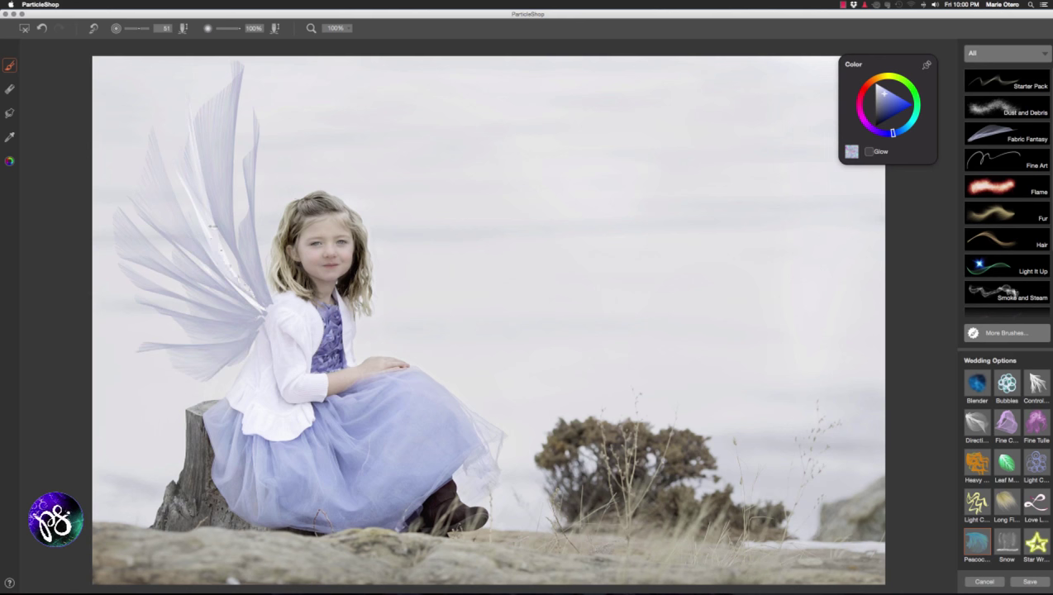
Shift the paint color to a soft violet, begin tinting the wing's inner feathers, and lower the brush opacity to about half.
drag(893, 130, 879, 132)
click(887, 95)
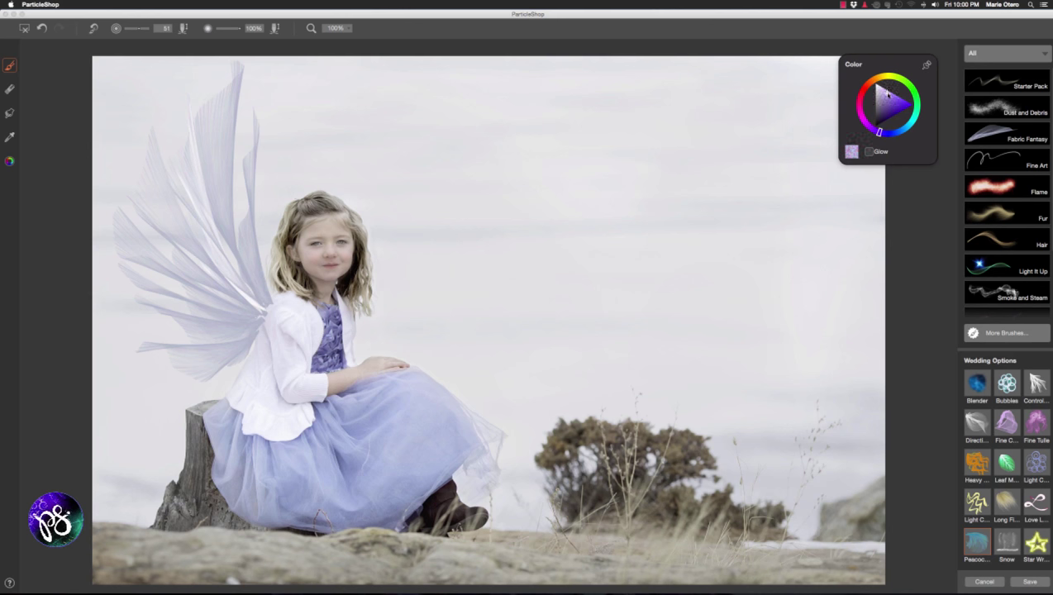
drag(246, 269, 230, 120)
drag(241, 31, 229, 32)
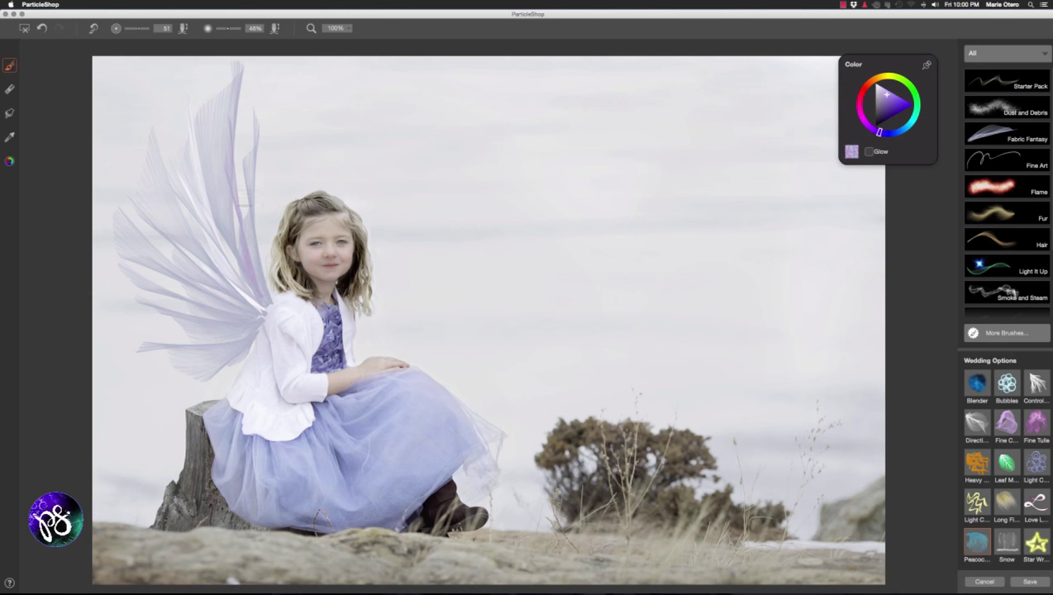
Layer violet Peacock strokes outward across the wing, filling the gaps between feathers and beside the girl's hair.
drag(225, 248, 172, 118)
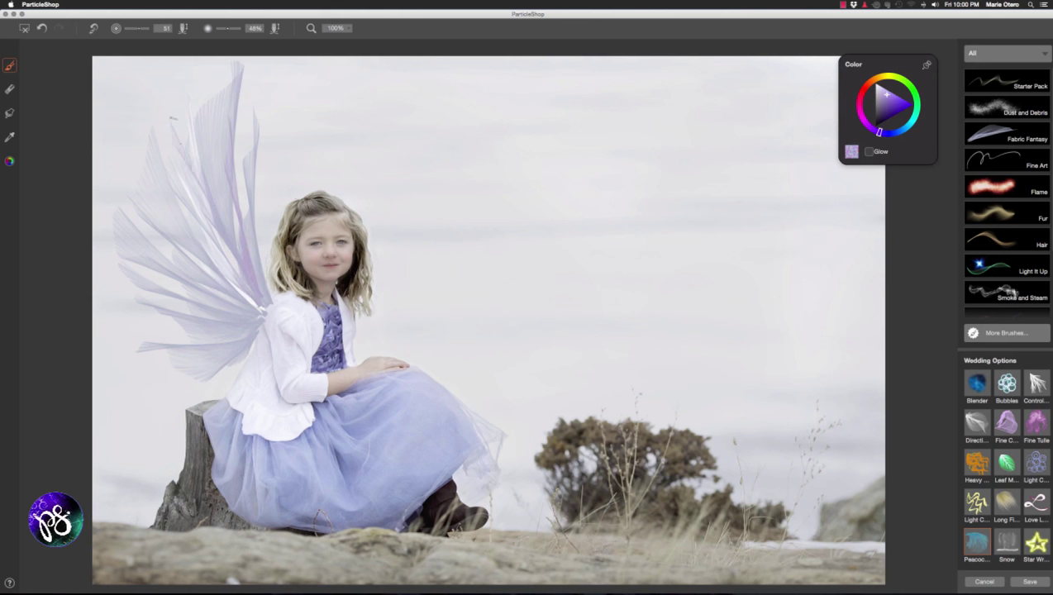
mouse_move(232, 296)
mouse_down()
mouse_move(221, 255)
mouse_move(181, 220)
mouse_up()
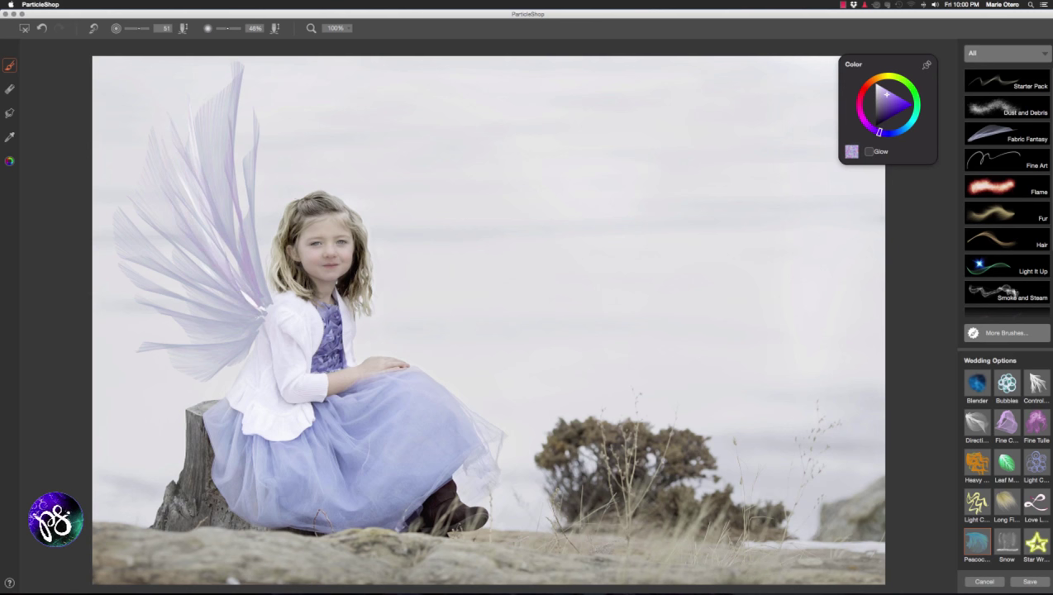
drag(239, 303, 165, 248)
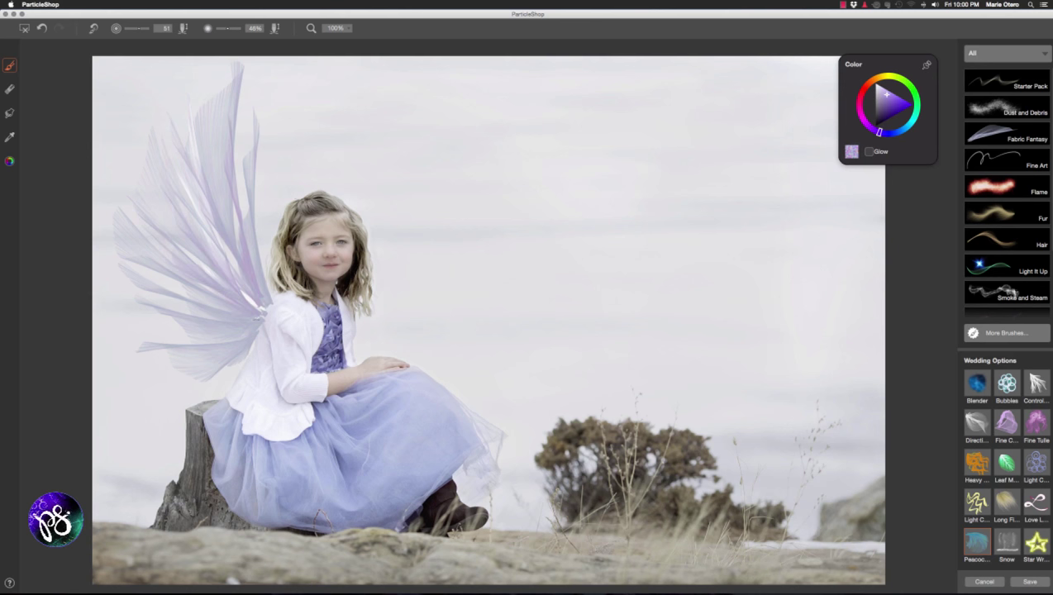
drag(229, 319, 158, 281)
drag(195, 354, 149, 368)
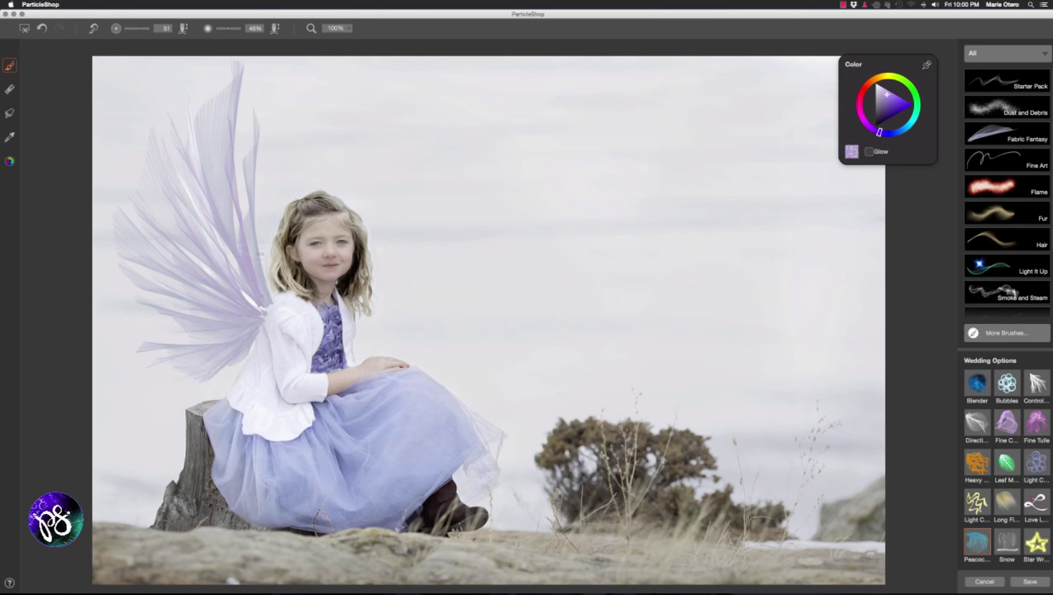
drag(263, 269, 272, 207)
drag(259, 285, 243, 140)
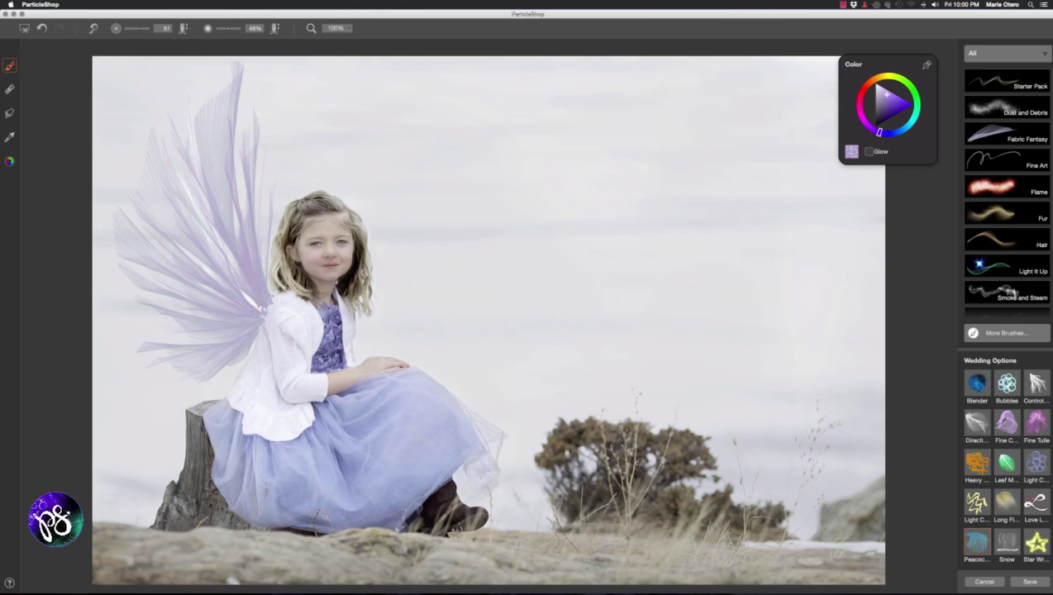
mouse_move(263, 198)
mouse_down()
mouse_move(265, 276)
mouse_move(243, 292)
mouse_move(145, 252)
mouse_up()
drag(216, 317, 173, 297)
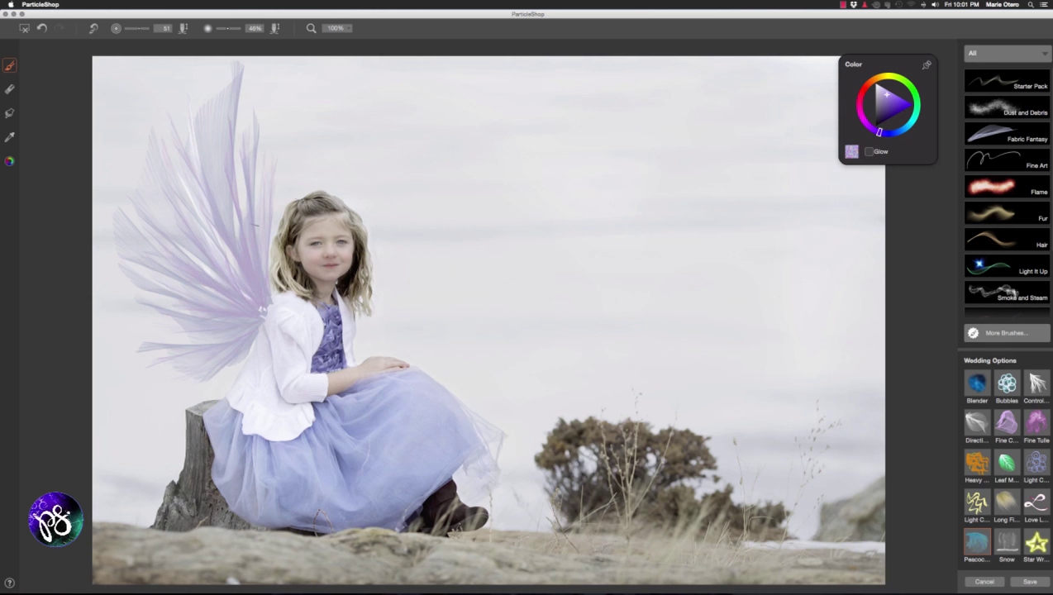
Add pale lavender Glow sparkles to the wing, hair and bodice with a Light C… brush and save only the brushstrokes.
click(869, 151)
drag(228, 29, 222, 29)
click(1035, 471)
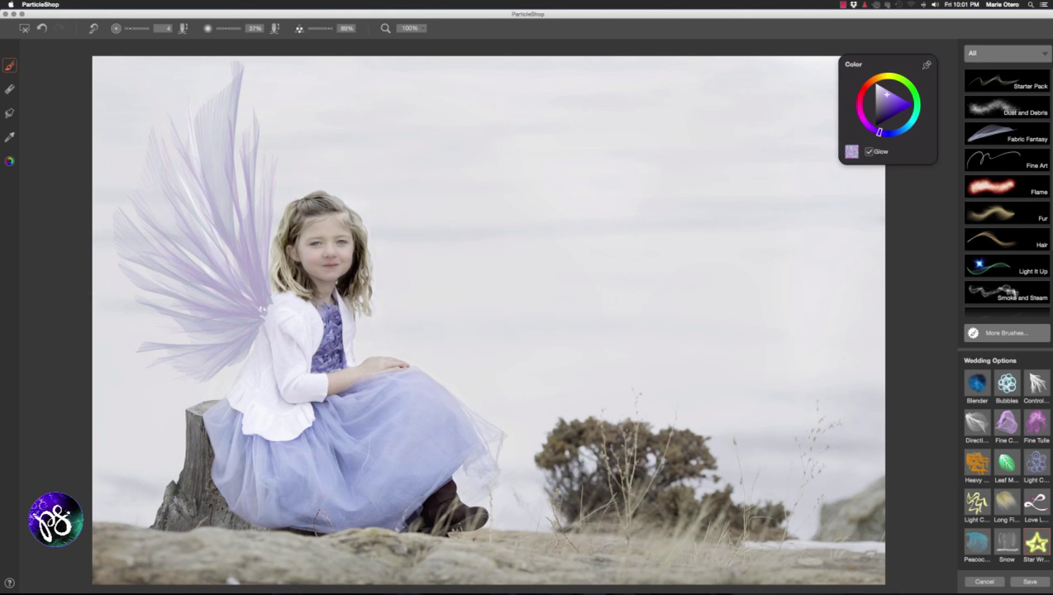
drag(886, 97, 877, 92)
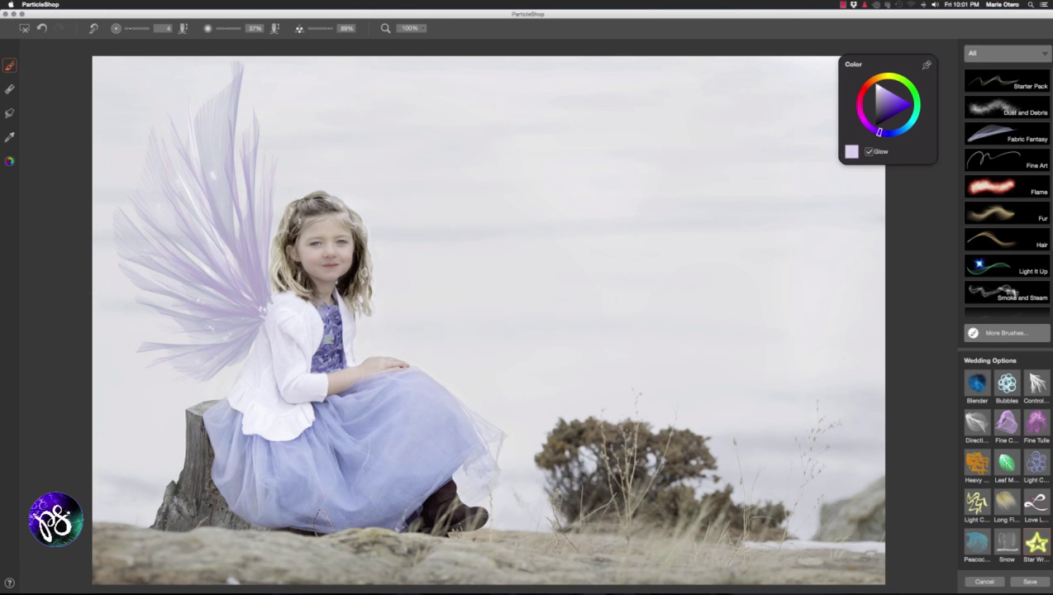
key(super+s)
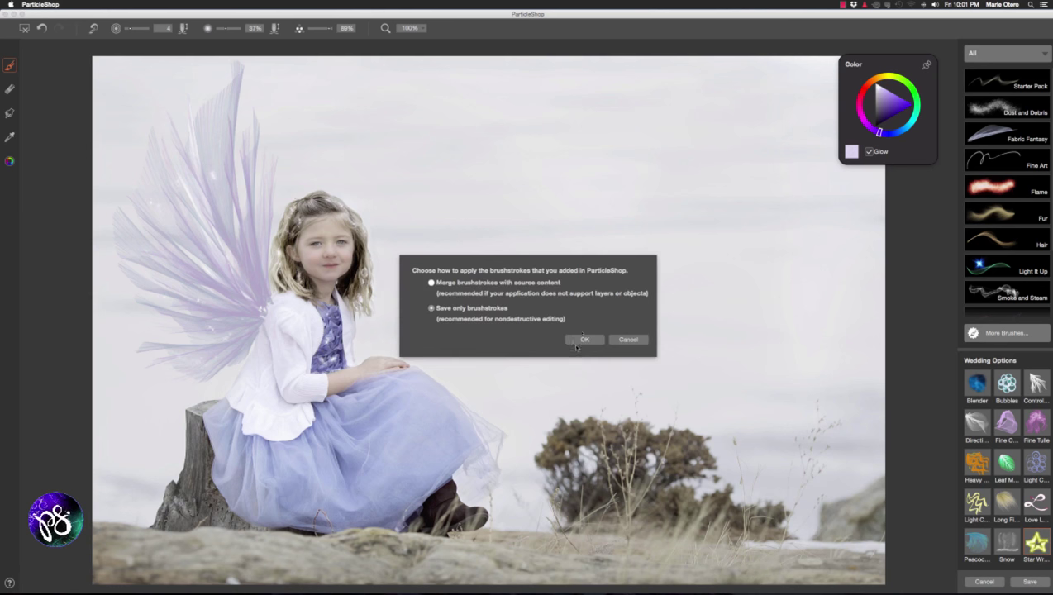
click(584, 339)
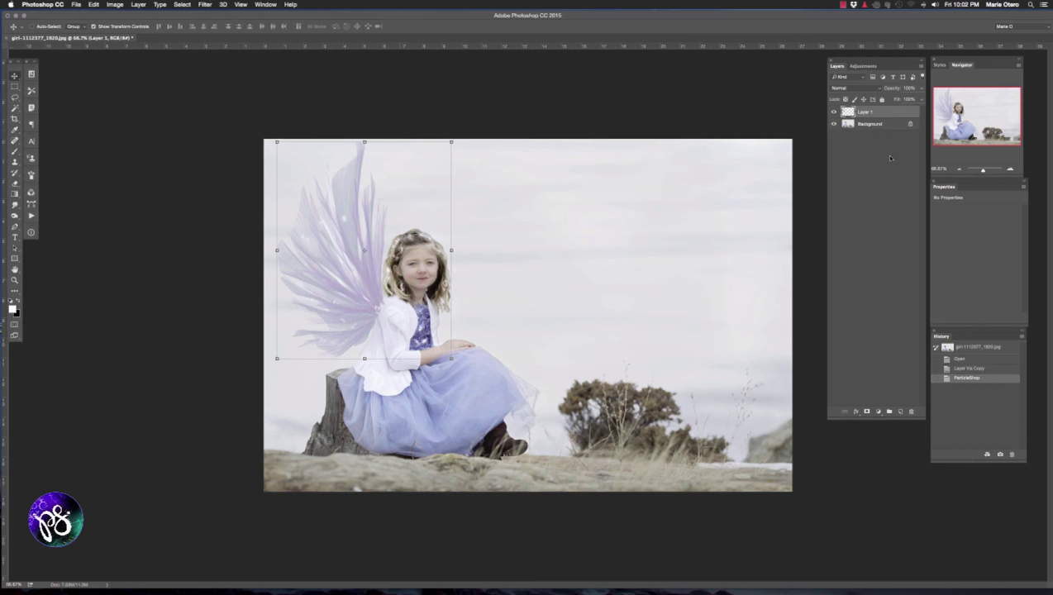
Duplicate Layer 1, blend the copy in Multiply mode, and reduce its opacity to roughly two thirds.
key(super+j)
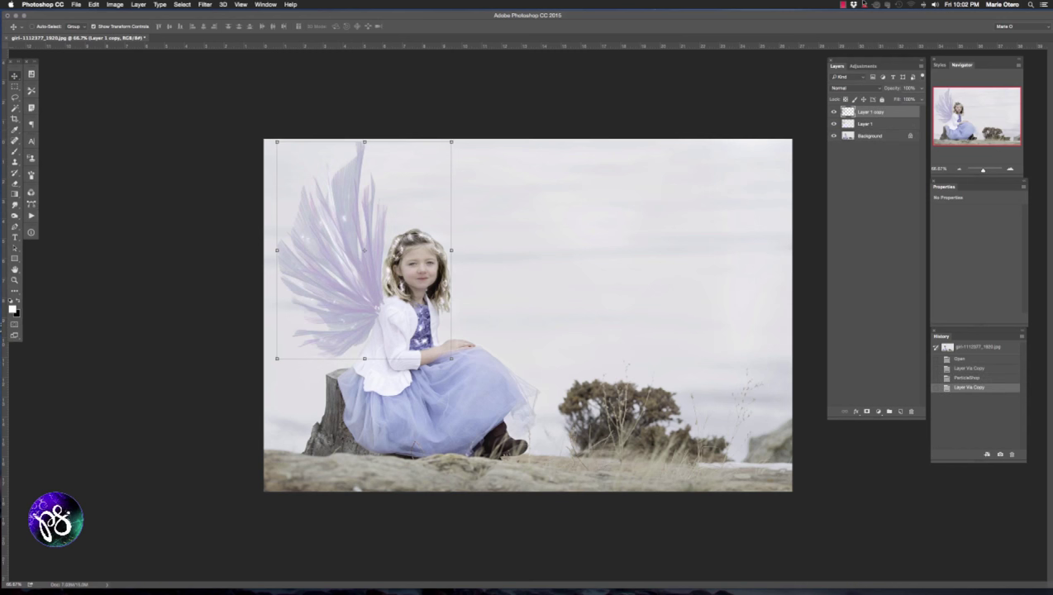
click(855, 88)
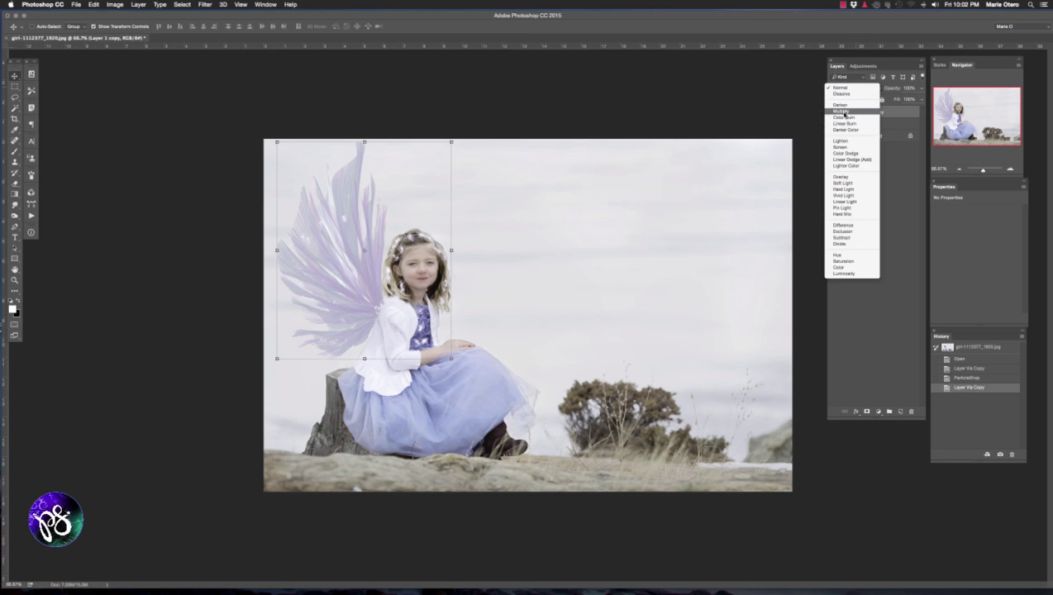
click(842, 111)
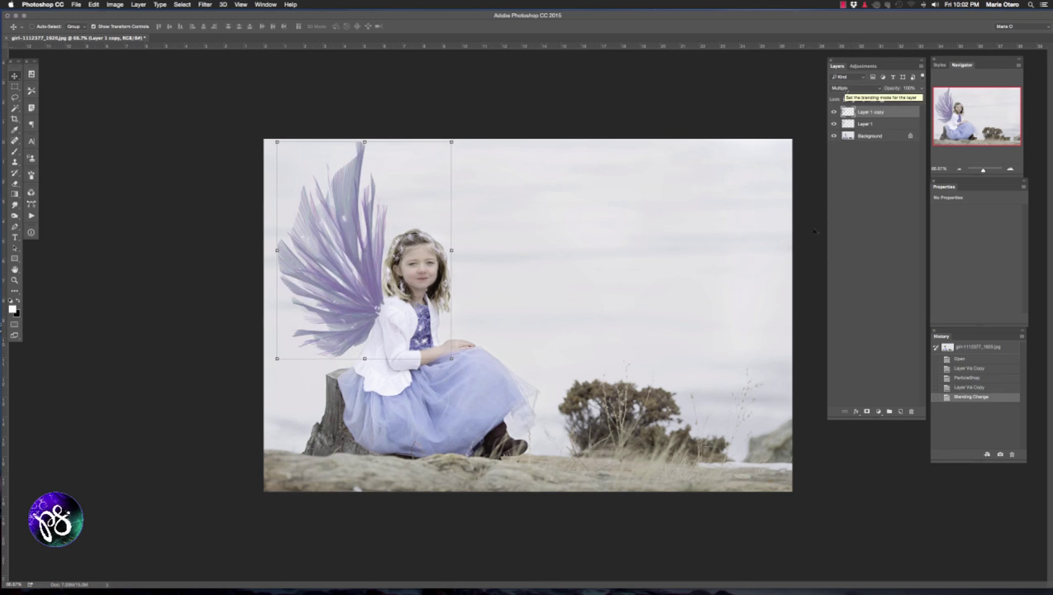
drag(896, 89, 881, 91)
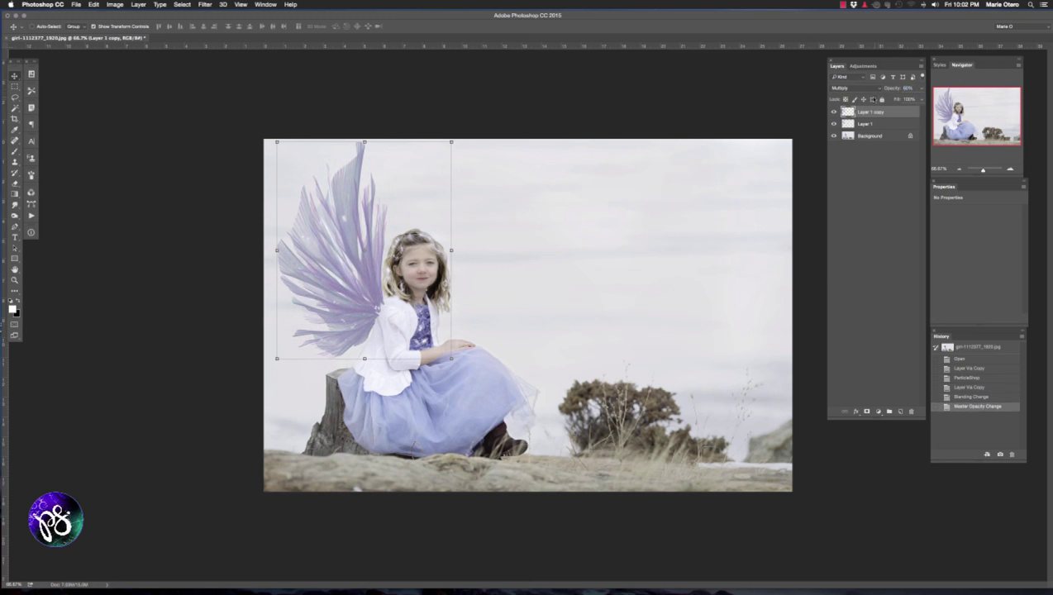
Add a layer mask to Layer 1 copy and fade the wing's outer edge with a large, partially opaque black brush.
click(866, 411)
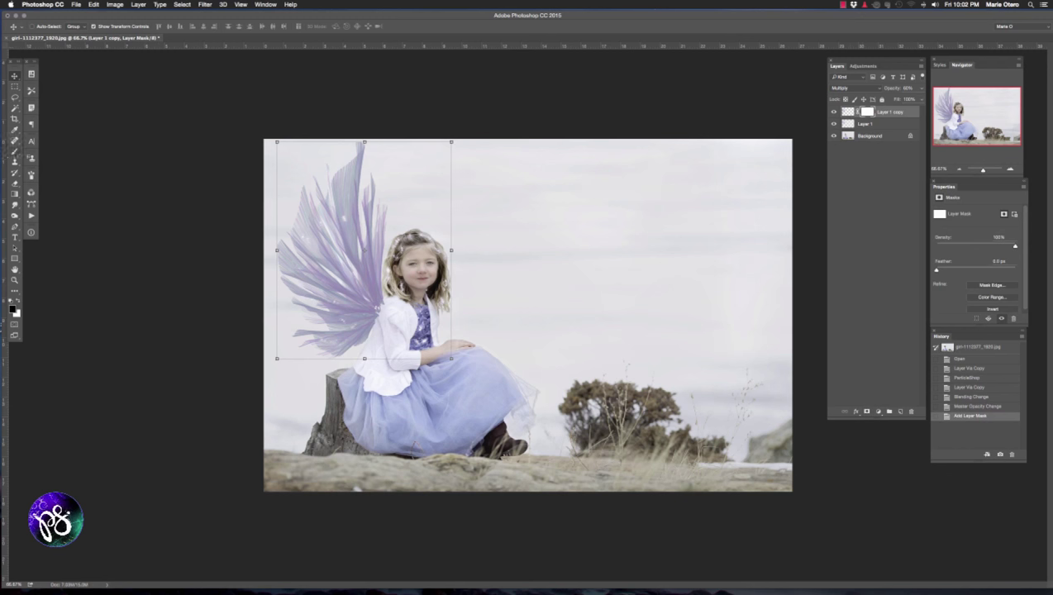
key(b)
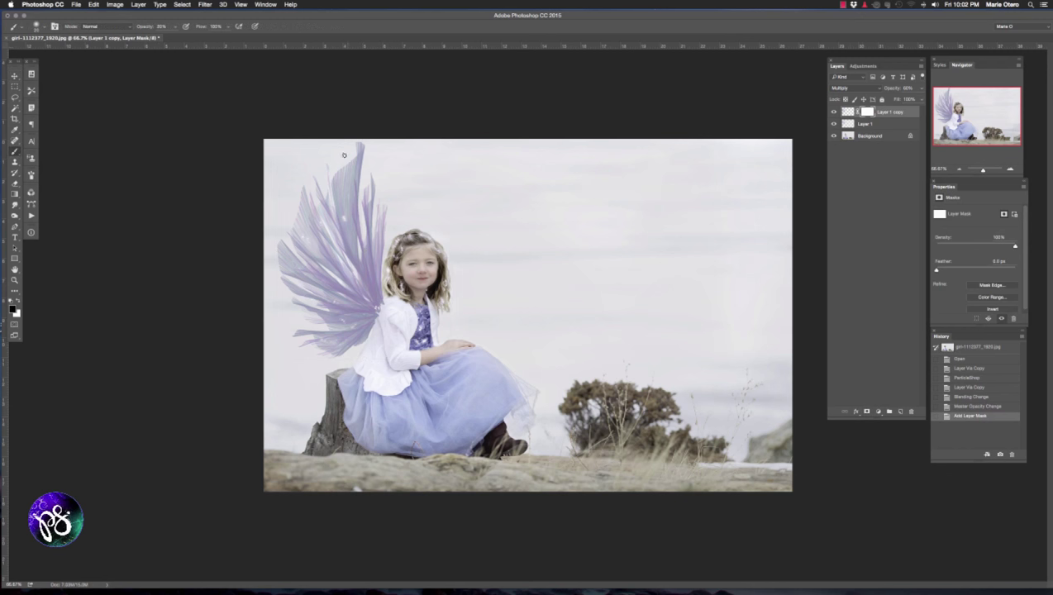
key(])
key(])
key(])
key(])
key(])
key(])
key(])
key(])
key(])
key(])
key(])
key(])
key(])
key(])
key(])
key(])
key(])
key(])
key(])
key(])
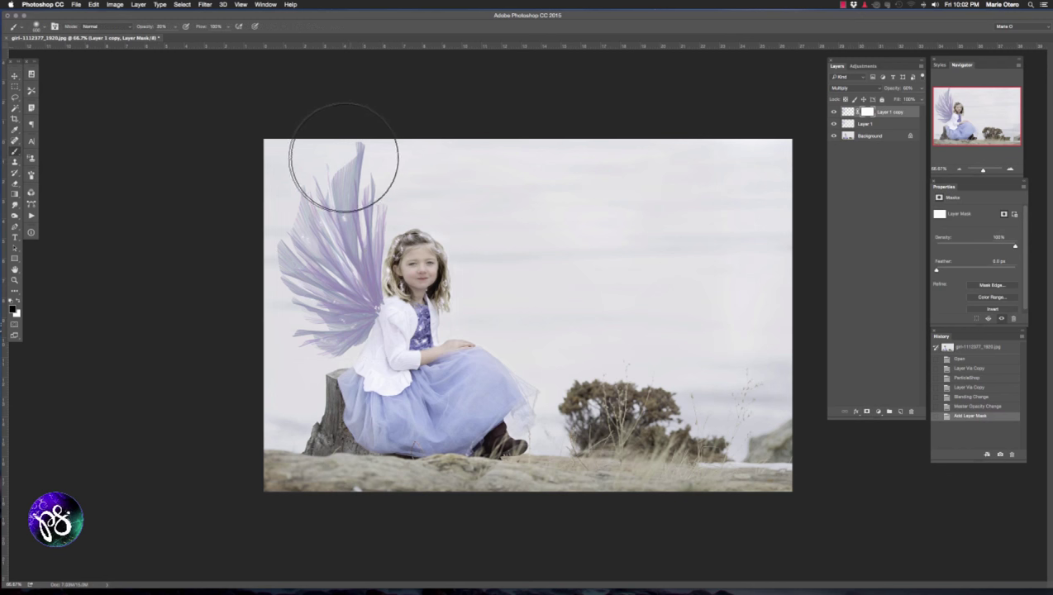
click(175, 26)
drag(174, 38, 180, 38)
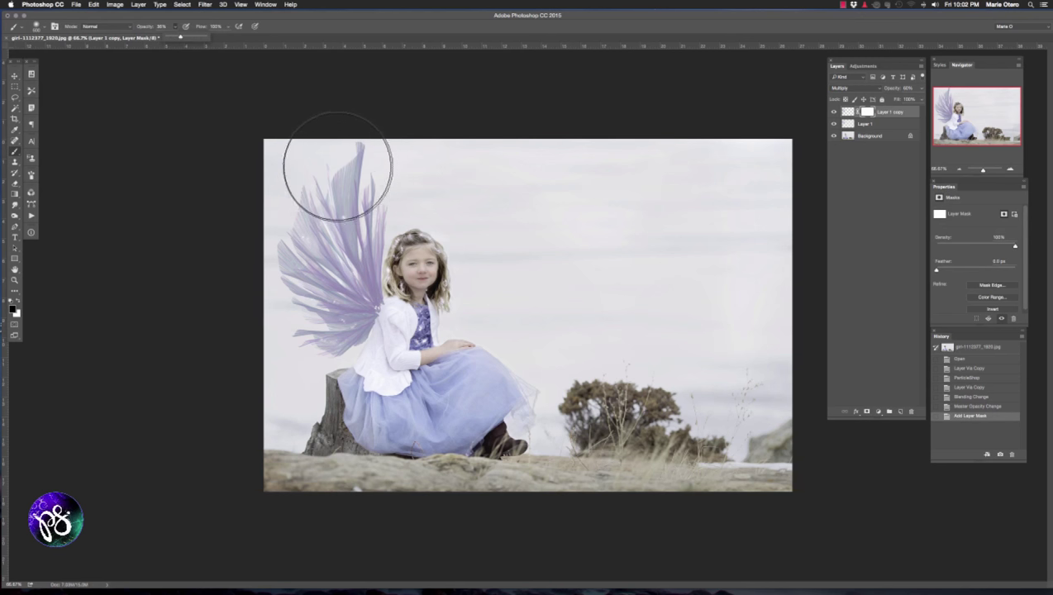
drag(336, 169, 301, 236)
drag(300, 241, 292, 280)
click(289, 296)
click(289, 296)
Fade the individual feather tips on the Layer 1 copy mask with a smaller black brush.
key([)
key([)
key([)
key([)
key([)
key([)
drag(337, 161, 321, 183)
key([)
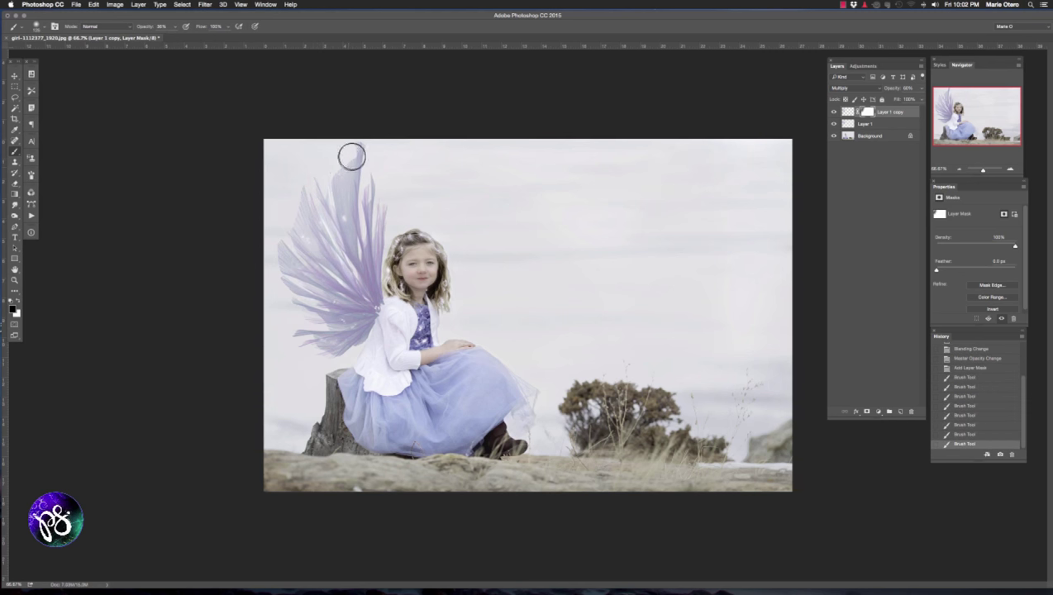
click(319, 207)
click(300, 254)
drag(297, 300, 305, 330)
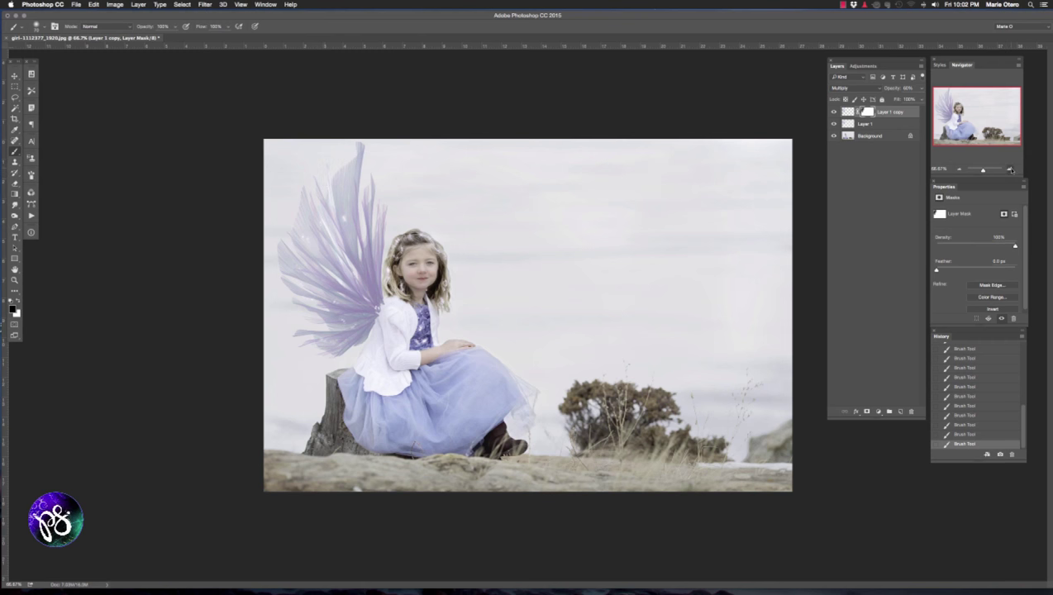
Add a layer mask to Layer 1 and mask out stray wing strokes over the jacket's shoulder with a small brush at 100% opacity.
click(1009, 168)
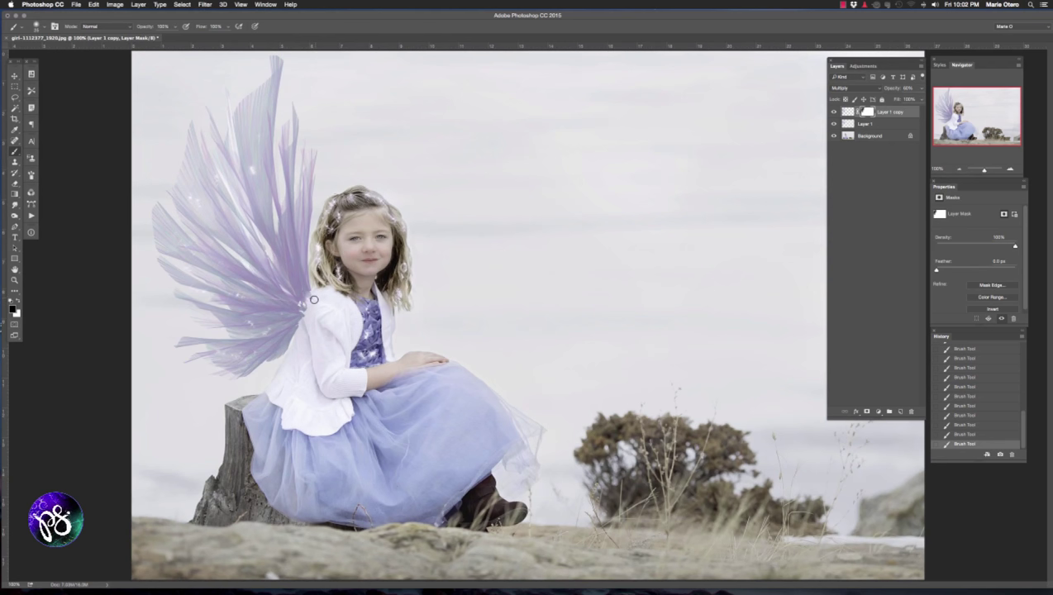
key([)
key([)
key([)
key([)
click(868, 124)
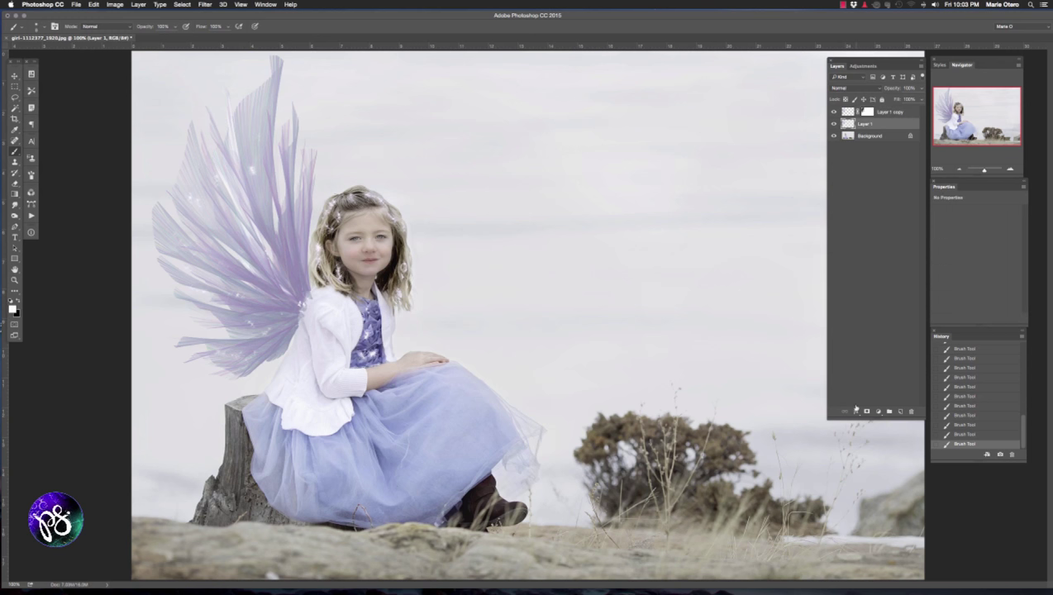
click(866, 412)
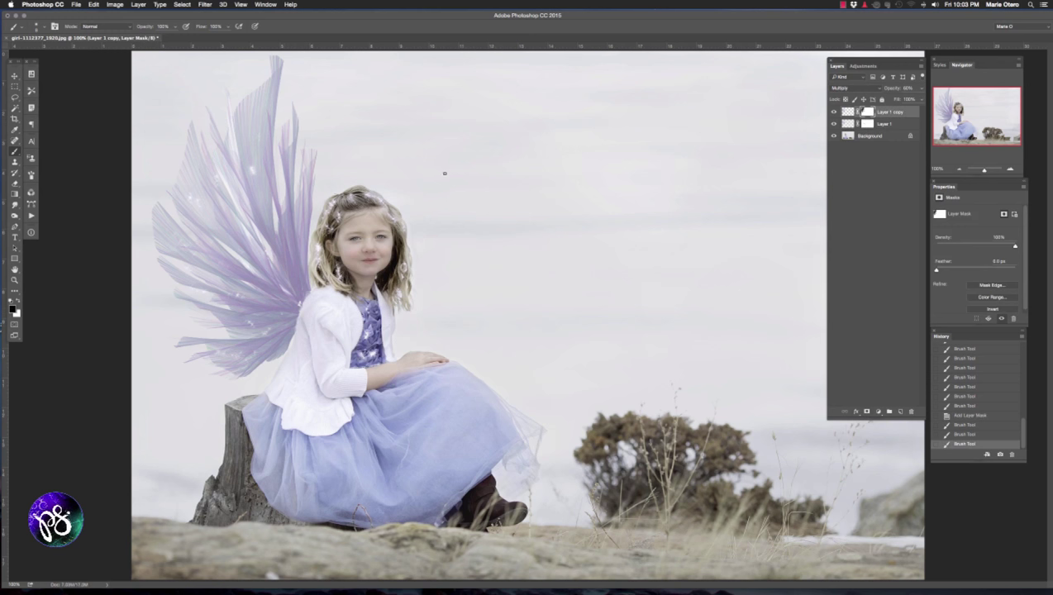
Soften the hair sparkles on the Layer 1 copy mask with a small black brush at low opacity.
key(bracketright)
key(bracketright)
key(bracketright)
key(bracketright)
key(bracketright)
key(bracketright)
key(bracketright)
key(bracketright)
key(bracketright)
key(bracketright)
key(bracketright)
key(bracketright)
key(bracketright)
key(bracketright)
key(bracketright)
key(bracketright)
key(bracketright)
key(bracketright)
key(bracketright)
key(bracketright)
key(bracketleft)
key(bracketleft)
key(bracketleft)
key(bracketleft)
key(bracketleft)
key(bracketleft)
key(bracketleft)
key(bracketleft)
key(bracketleft)
key(bracketleft)
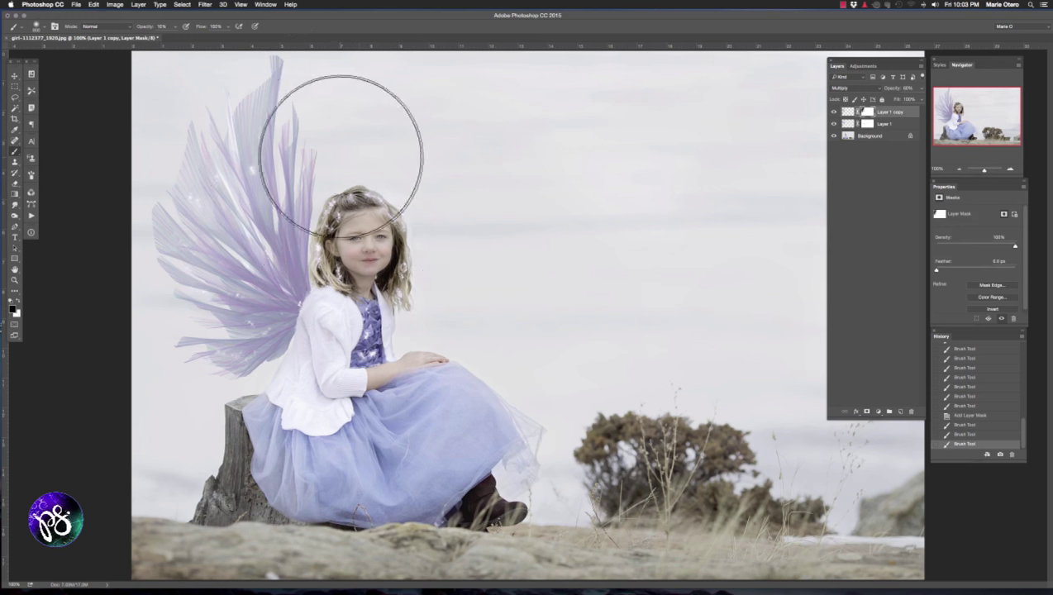
key(bracketright)
key(bracketright)
key(bracketright)
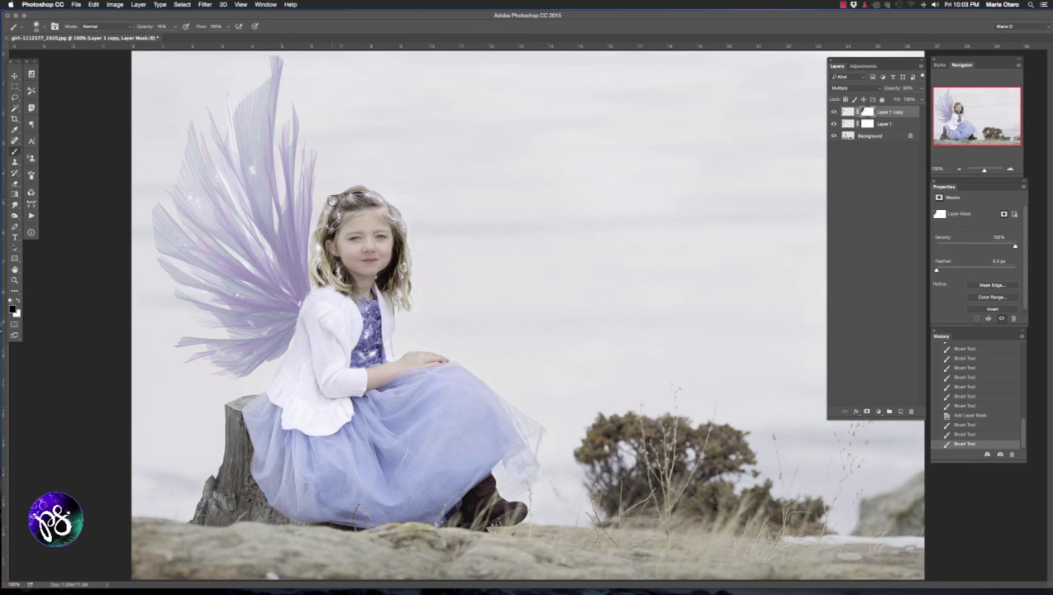
click(335, 201)
drag(346, 197, 364, 192)
click(371, 196)
click(404, 272)
click(404, 274)
drag(325, 232, 325, 264)
Tone down the hair and bodice sparkles on Layer 1's mask, raising the brush opacity to 30%.
click(862, 123)
key(alt+bracketleft)
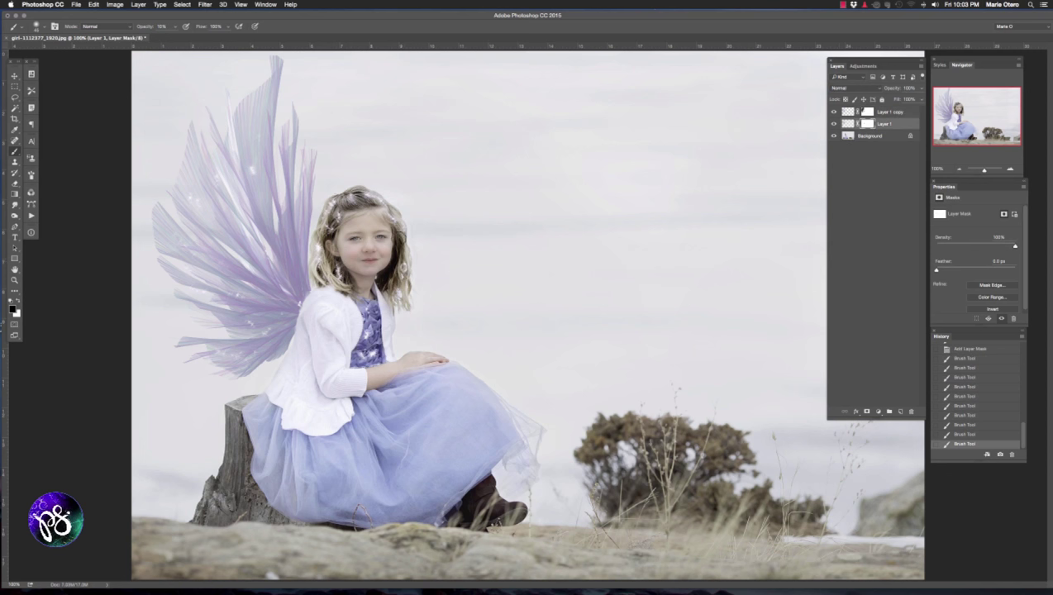
drag(342, 212, 335, 207)
key(3)
click(357, 356)
Place texture.jpg as an embedded smart object above Layer 1.
click(76, 5)
click(76, 5)
click(75, 5)
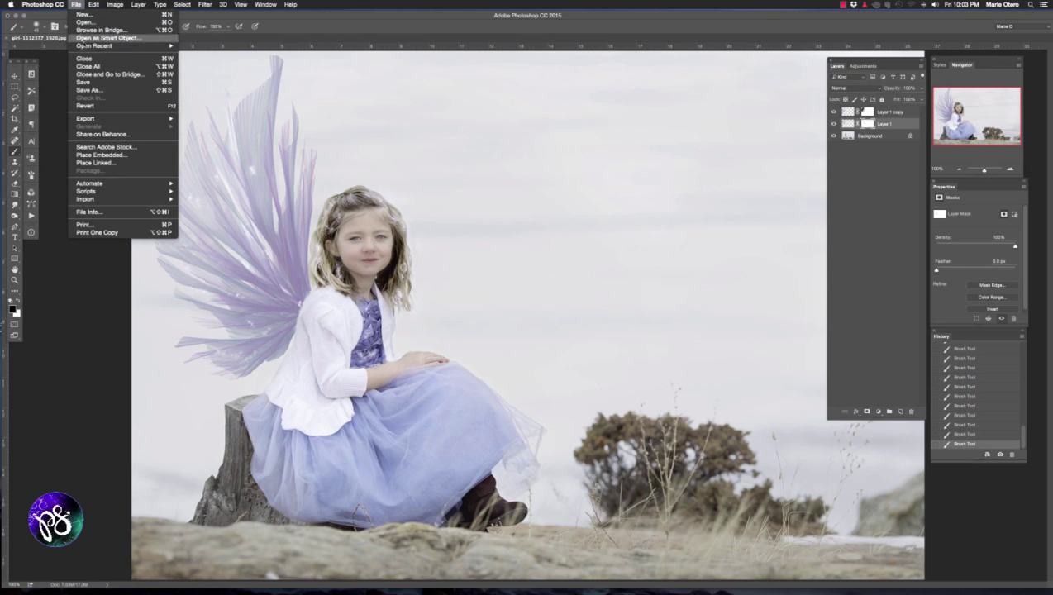
click(99, 155)
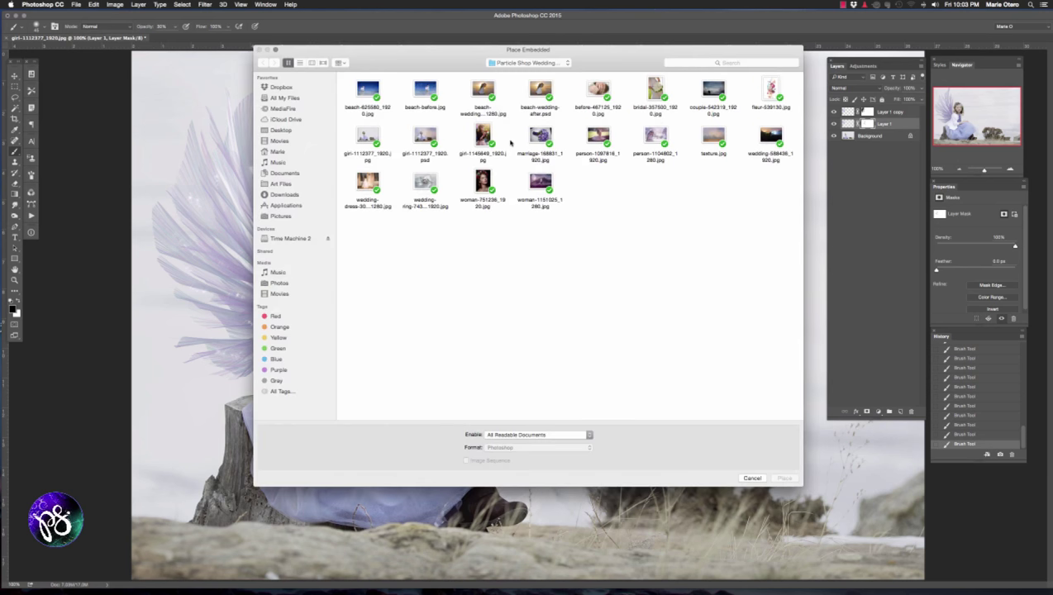
click(712, 137)
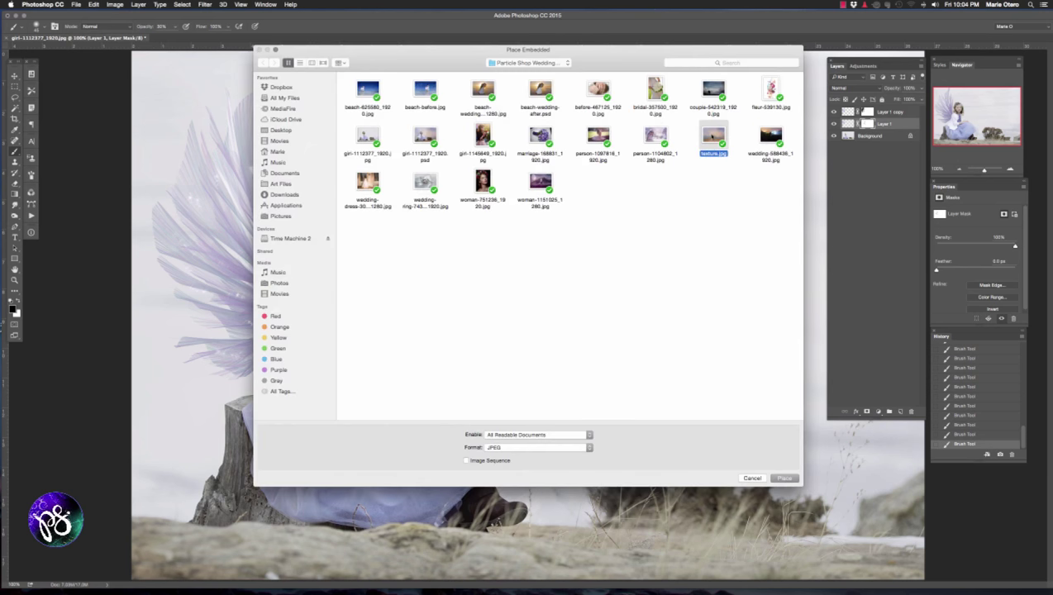
click(783, 478)
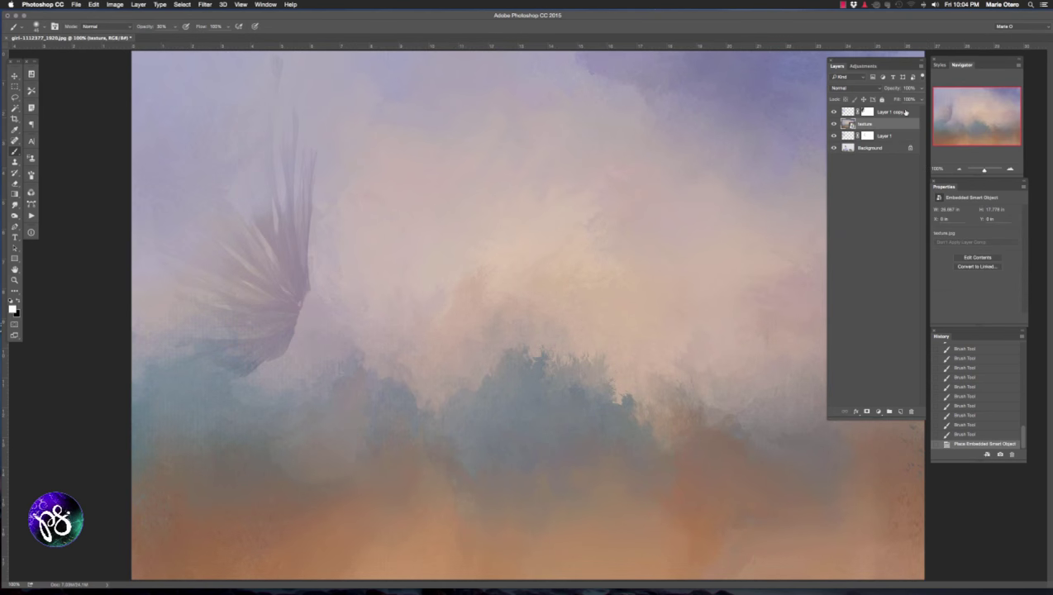
Blend the texture layer in Multiply mode at 73% opacity and give it a layer mask.
click(856, 87)
click(842, 122)
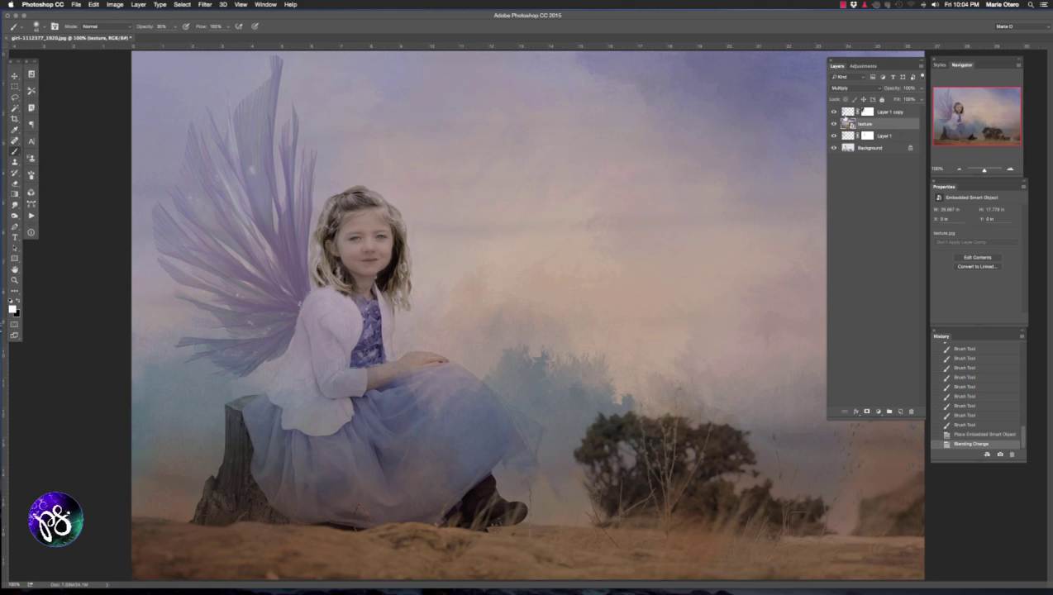
drag(896, 93, 883, 96)
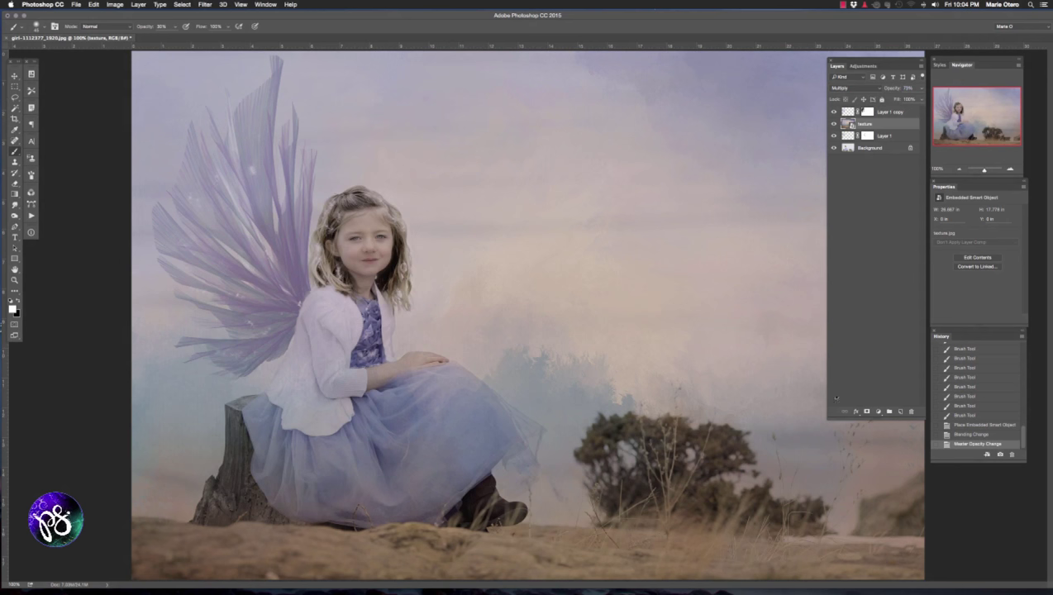
click(867, 411)
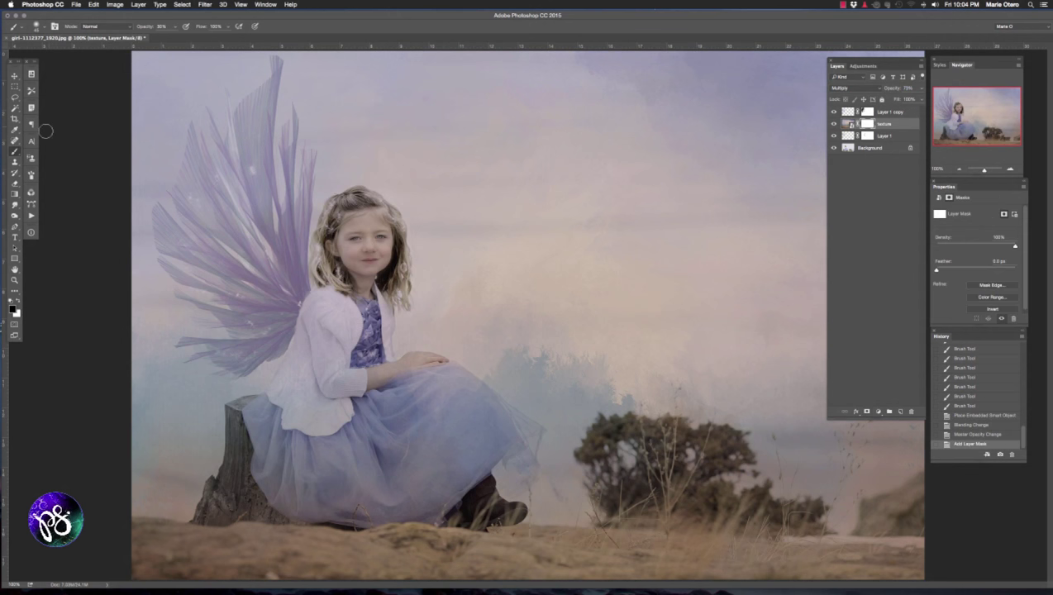
Fade the texture around the girl's head on the texture layer's mask with a large soft black brush at 30% opacity.
key(bracketright)
key(bracketright)
key(bracketright)
key(bracketright)
key(bracketright)
key(bracketright)
key(bracketright)
key(bracketright)
key(bracketright)
key(bracketright)
key(bracketright)
key(bracketright)
key(bracketright)
key(bracketright)
key(bracketright)
key(bracketright)
key(bracketright)
key(bracketright)
key(bracketright)
key(bracketright)
key(bracketleft)
key(bracketleft)
key(bracketleft)
key(bracketleft)
key(bracketleft)
key(bracketleft)
key(bracketleft)
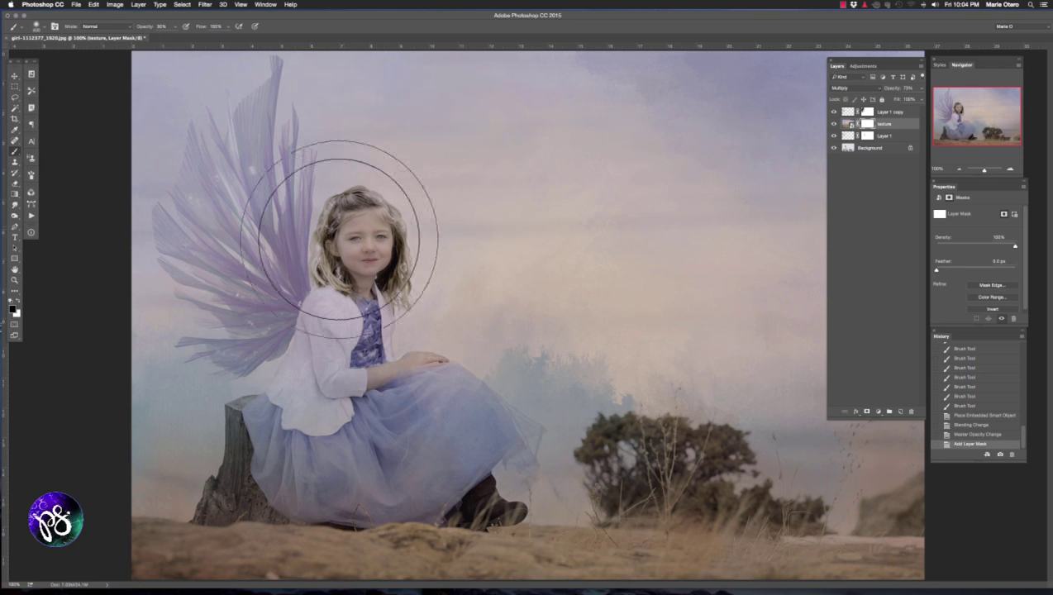
click(338, 226)
Enlarge the brush further and fade the texture over the wings, jacket and dress on the texture layer's mask.
key(bracketright)
key(bracketright)
key(bracketright)
key(bracketright)
key(bracketright)
key(bracketright)
click(297, 221)
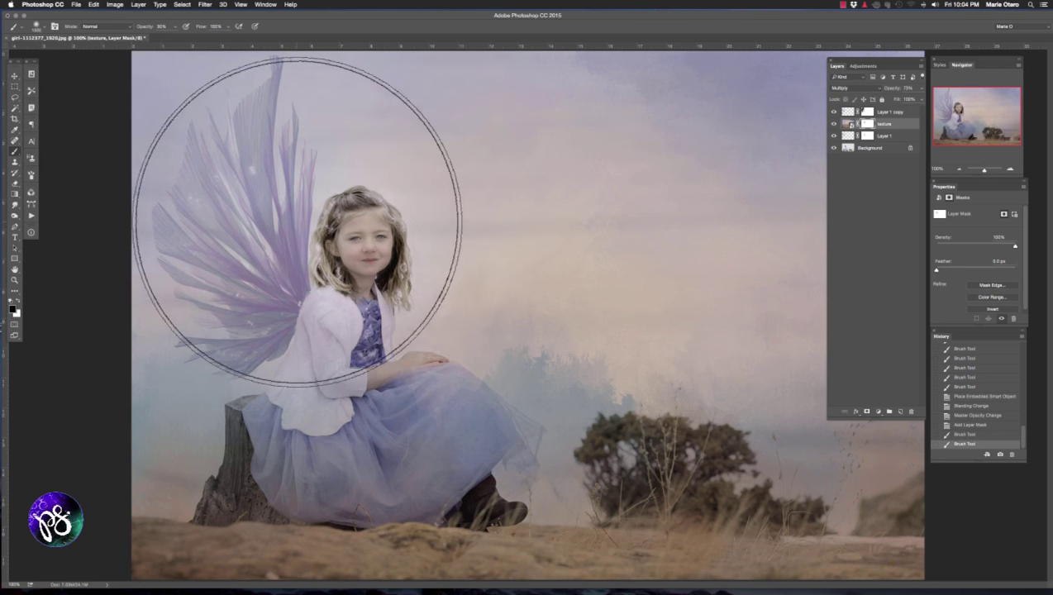
key(super+minus)
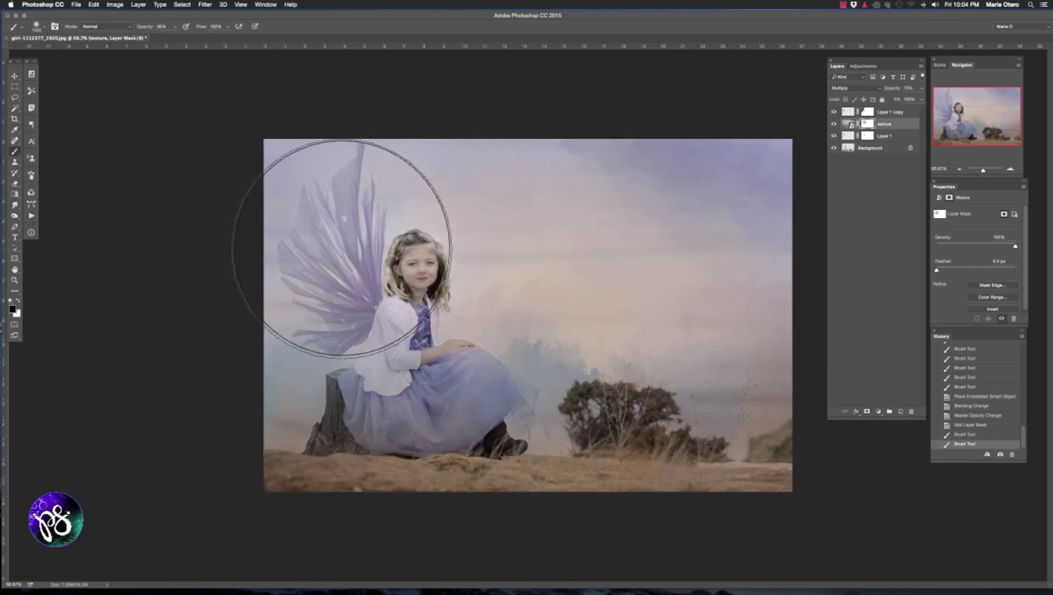
mouse_move(325, 277)
mouse_down()
mouse_move(337, 330)
mouse_move(336, 259)
mouse_move(372, 389)
mouse_up()
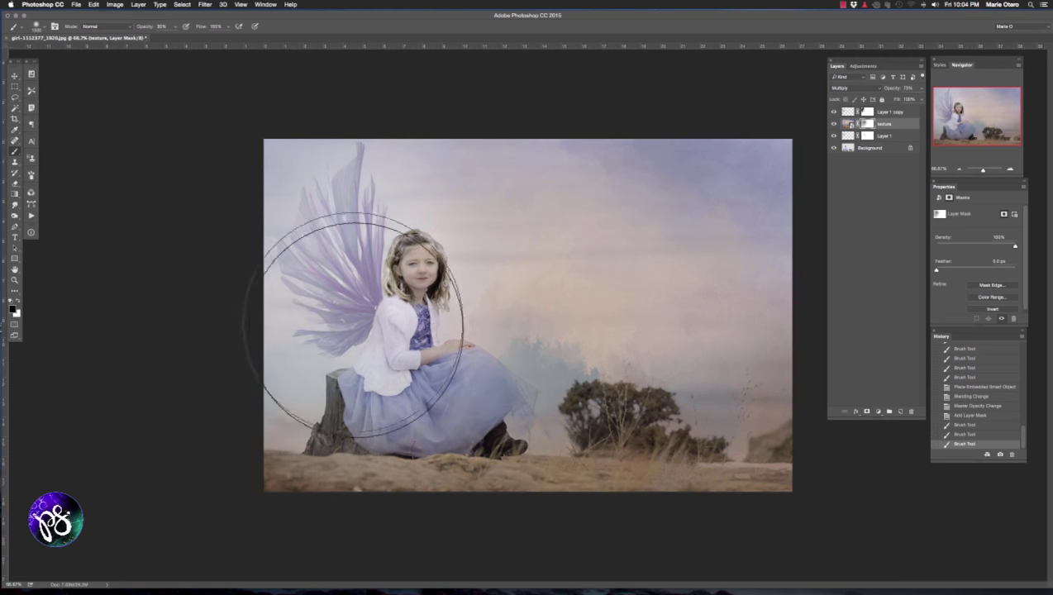
mouse_move(356, 294)
mouse_down()
mouse_move(376, 246)
mouse_move(447, 395)
mouse_move(421, 294)
mouse_move(364, 265)
mouse_move(365, 326)
mouse_up()
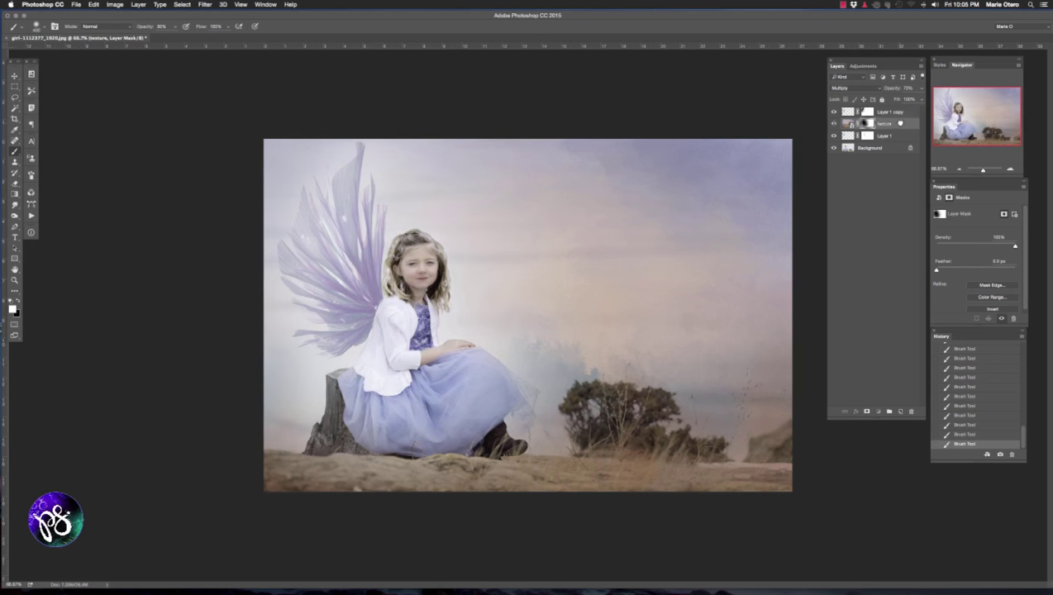
Move the texture layer above Layer 1 copy and add a Levels adjustment layer on top with the Increase Contrast 2 preset.
drag(899, 108, 899, 106)
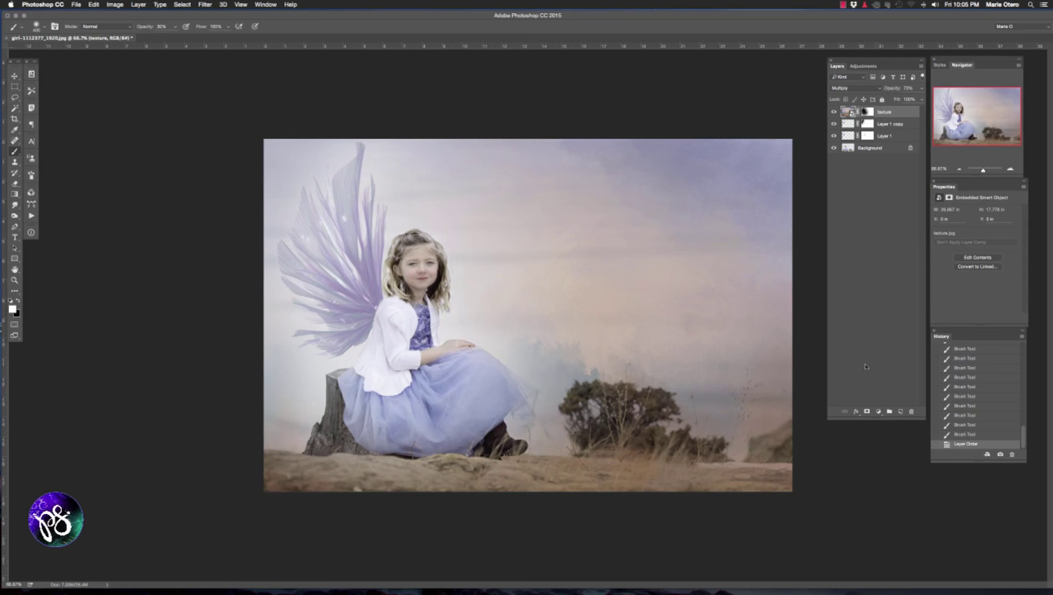
click(878, 410)
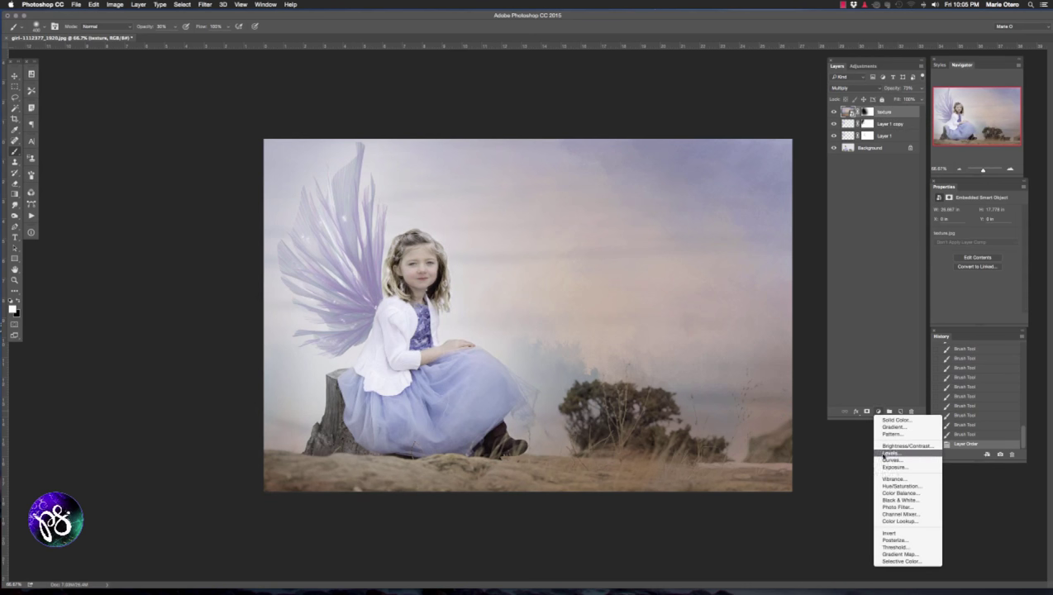
click(883, 459)
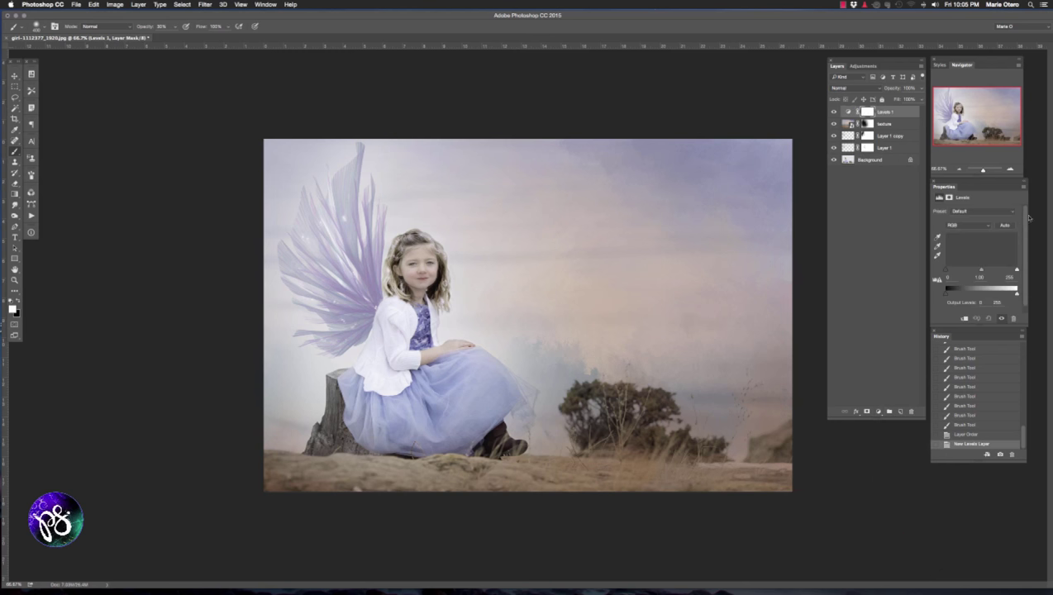
click(1005, 212)
click(1004, 217)
click(982, 211)
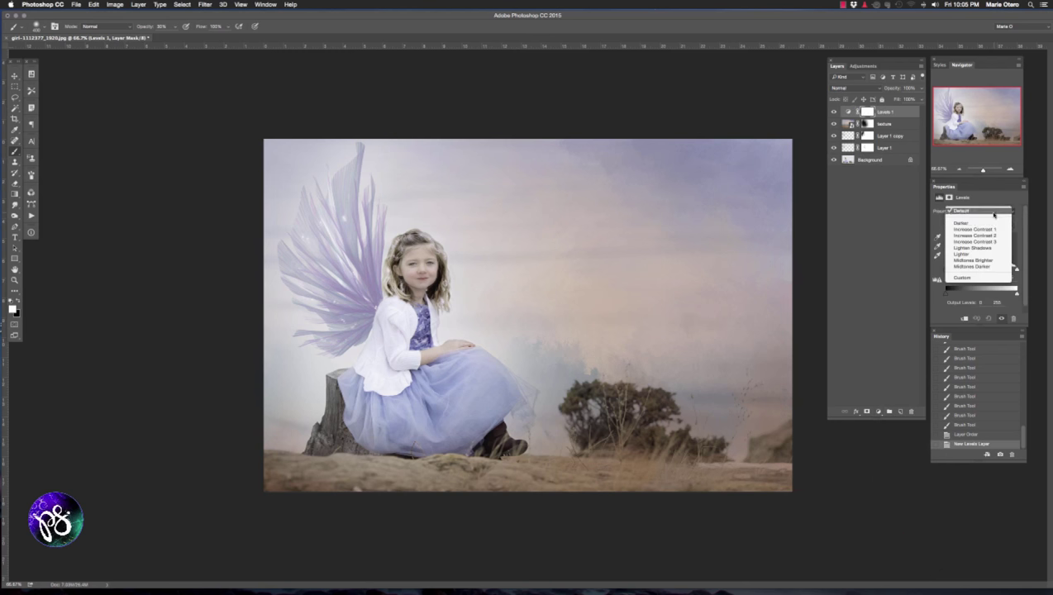
click(979, 239)
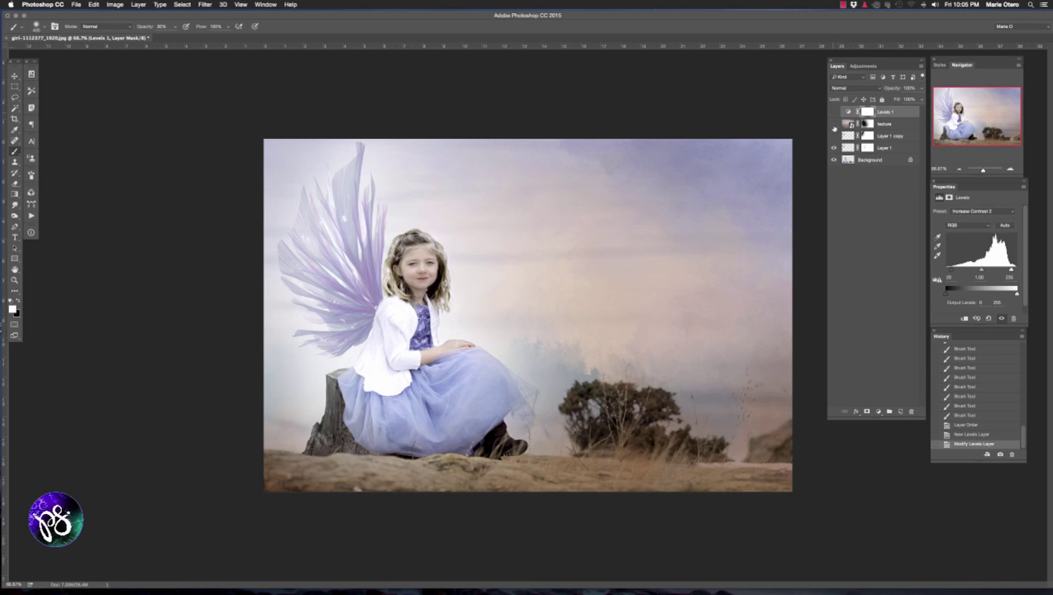
Compare the original photo with the finished edit by hiding and showing the layers above Background.
alt+click(834, 159)
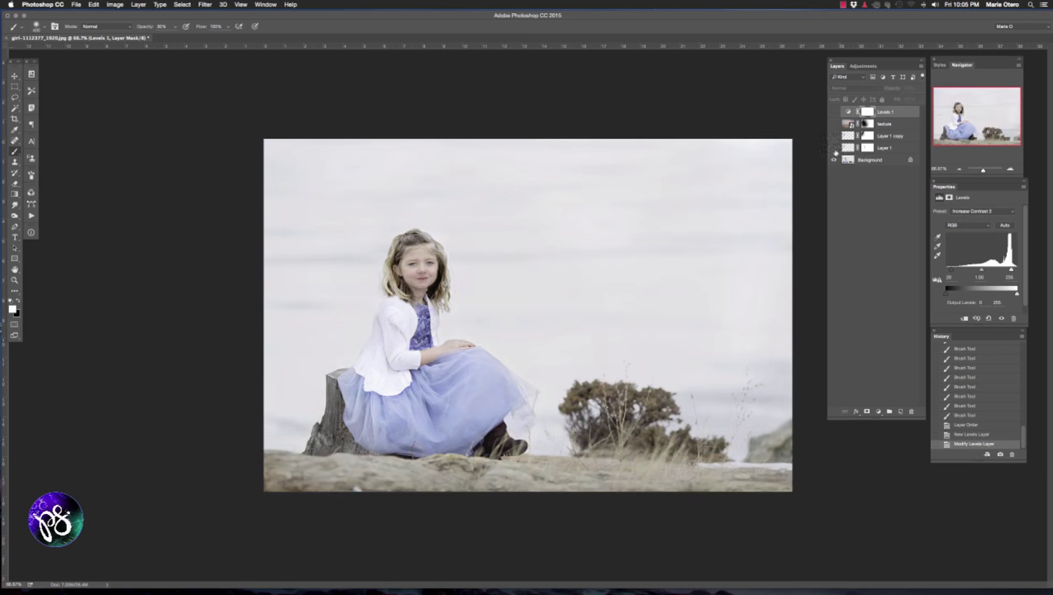
drag(833, 111, 835, 147)
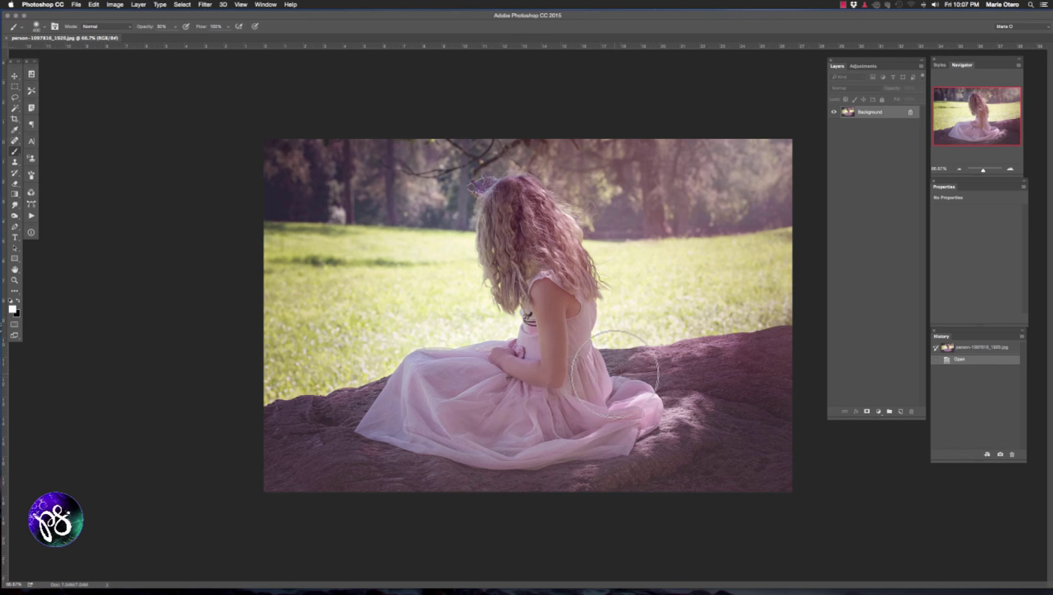
Duplicate the Background layer of the photo of the girl on the rock and open the copy in ParticleShop.
key(ctrl+j)
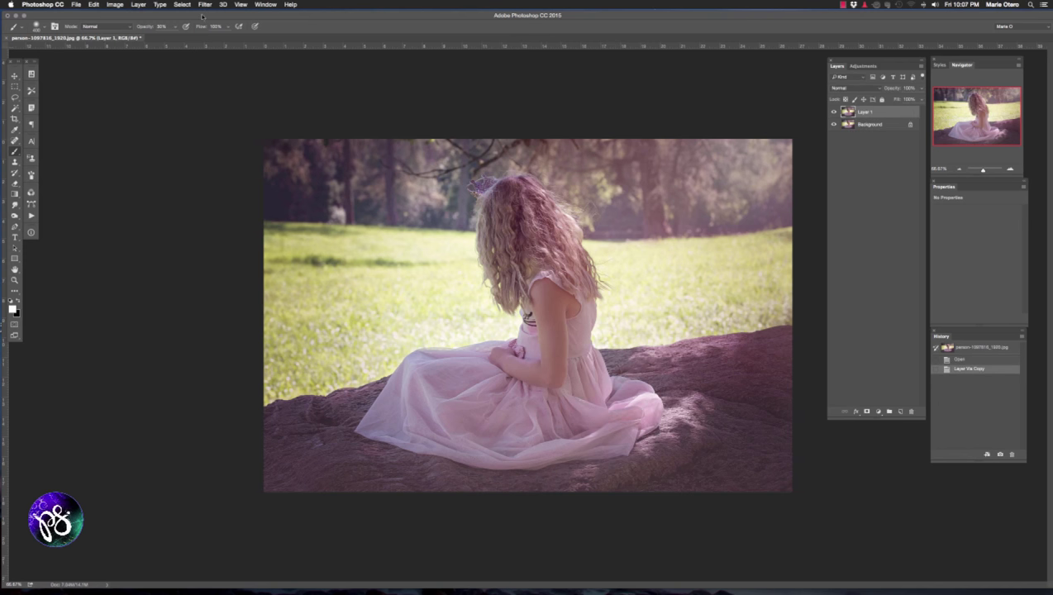
click(205, 5)
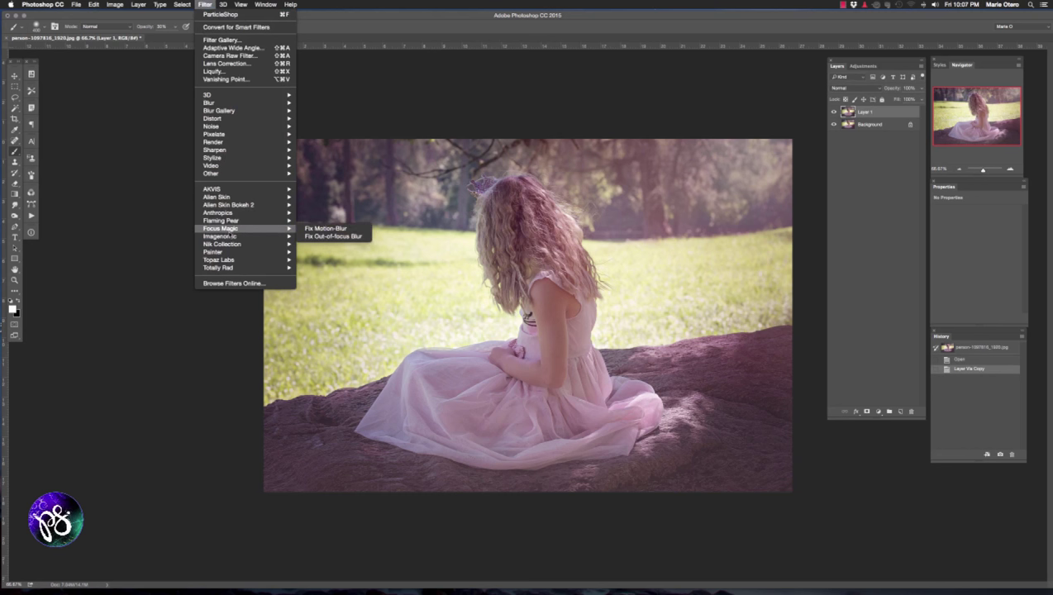
mouse_move(260, 253)
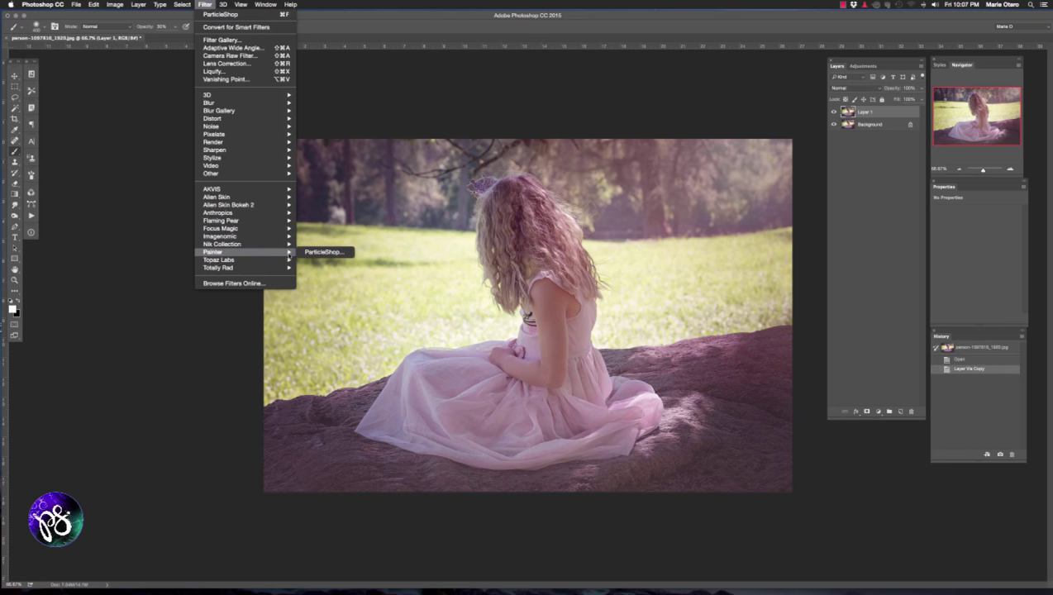
click(324, 251)
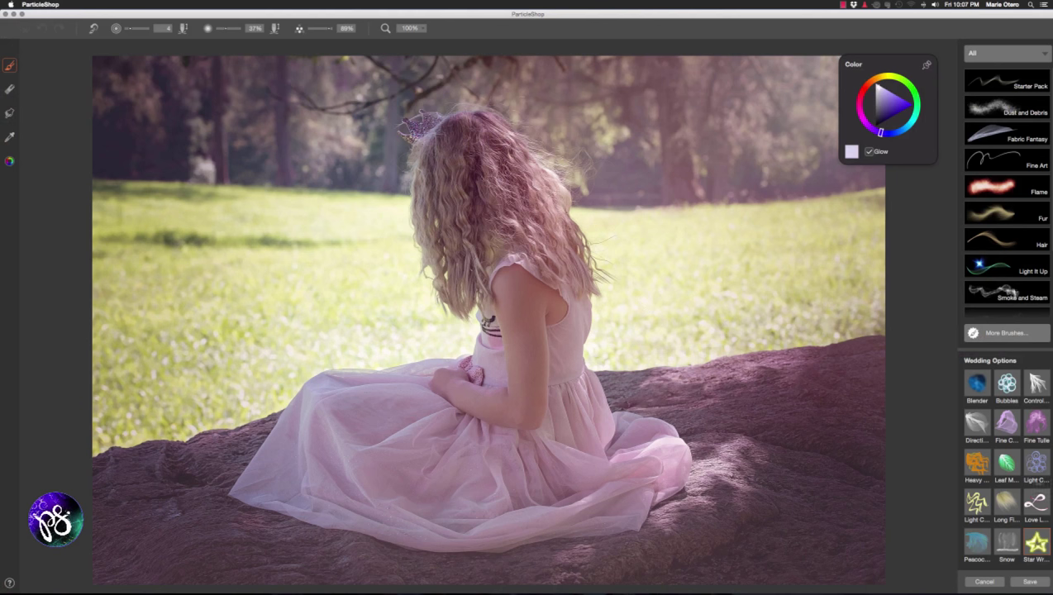
Stamp small pale pink bubbles around the girl, over the grass, trees and rock, with the Bubbles brush at size 144.
click(1007, 385)
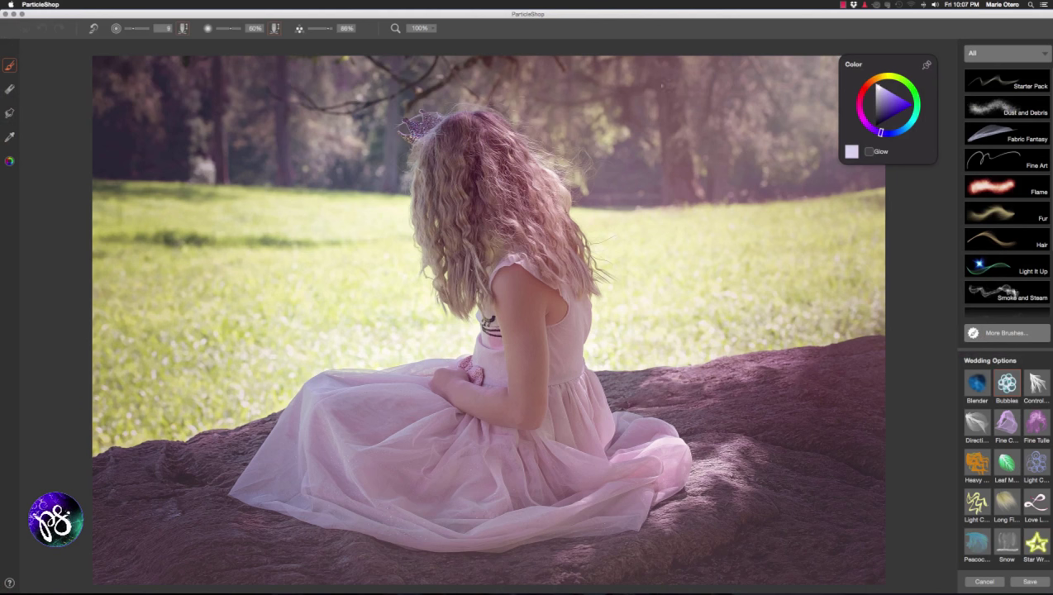
click(136, 31)
click(163, 29)
text(144)
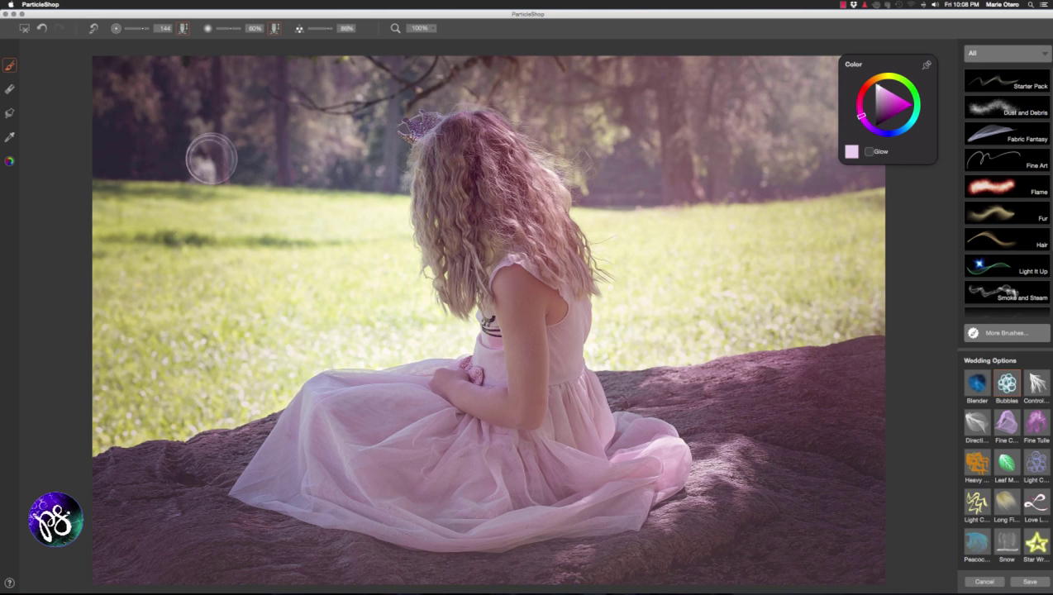
click(174, 235)
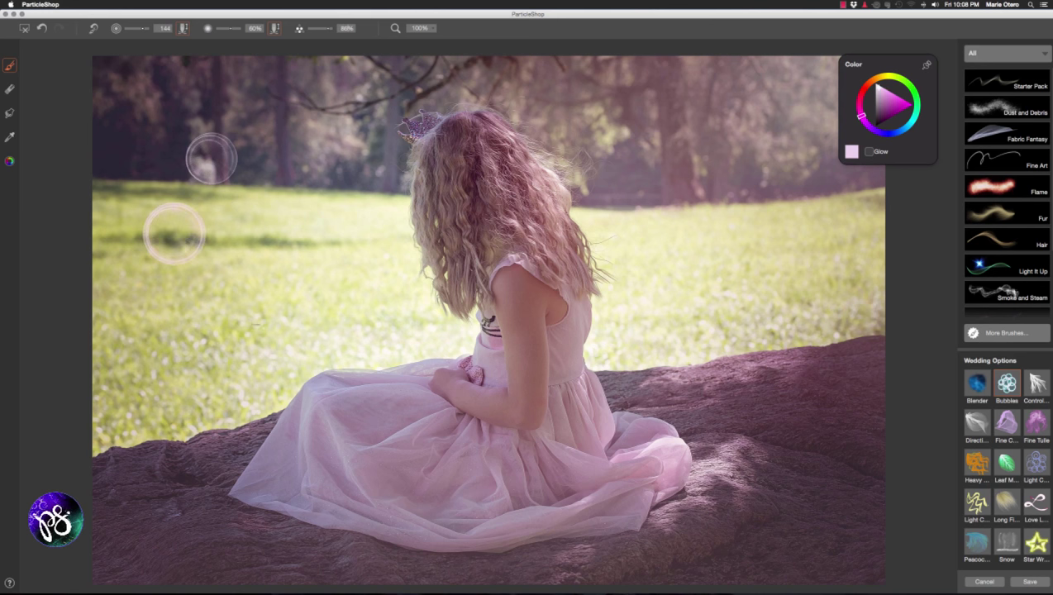
click(231, 337)
click(334, 251)
click(328, 103)
key(super+minus)
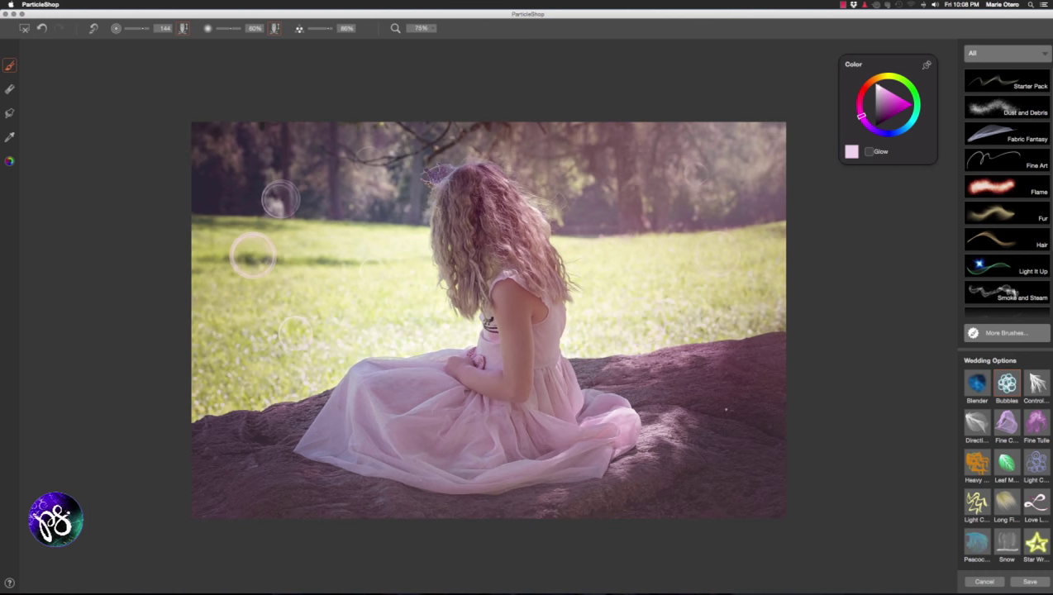
click(726, 409)
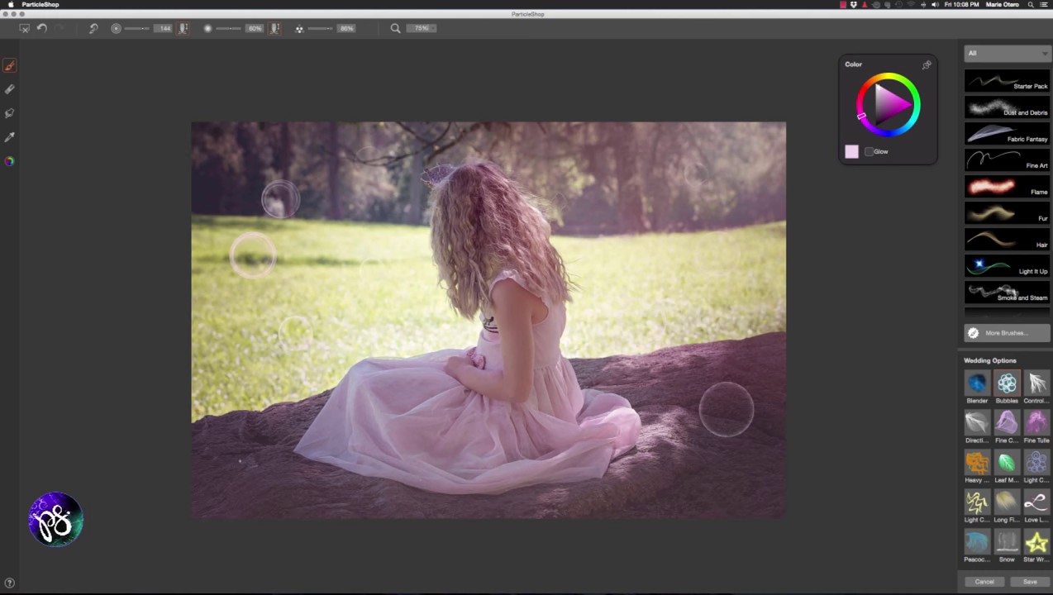
click(238, 461)
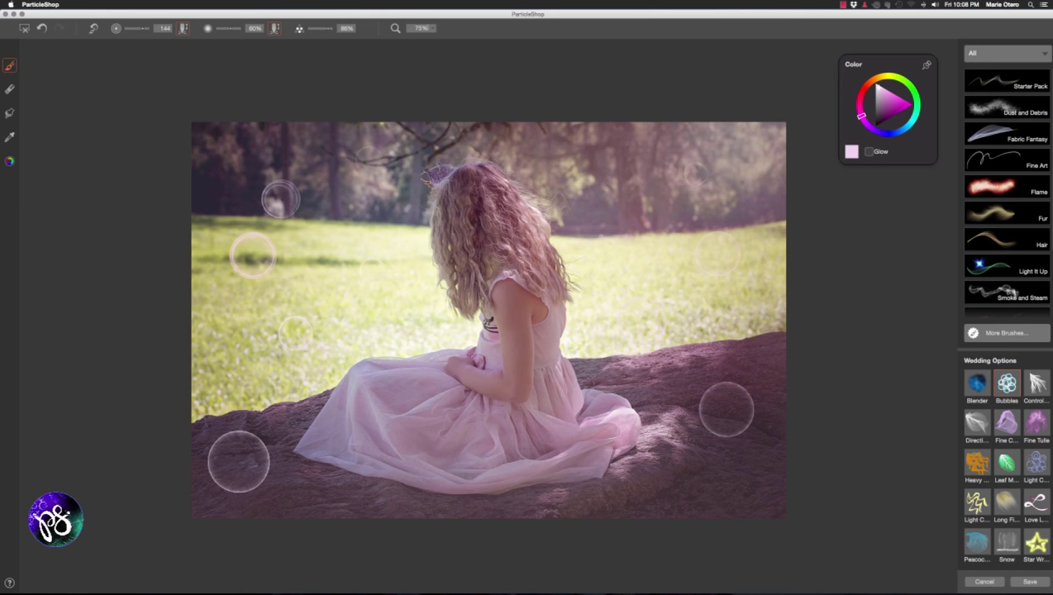
Raise the Bubbles brush size to 319 and stamp large bubbles over the trees on both sides of the girl.
drag(429, 28, 406, 28)
click(658, 202)
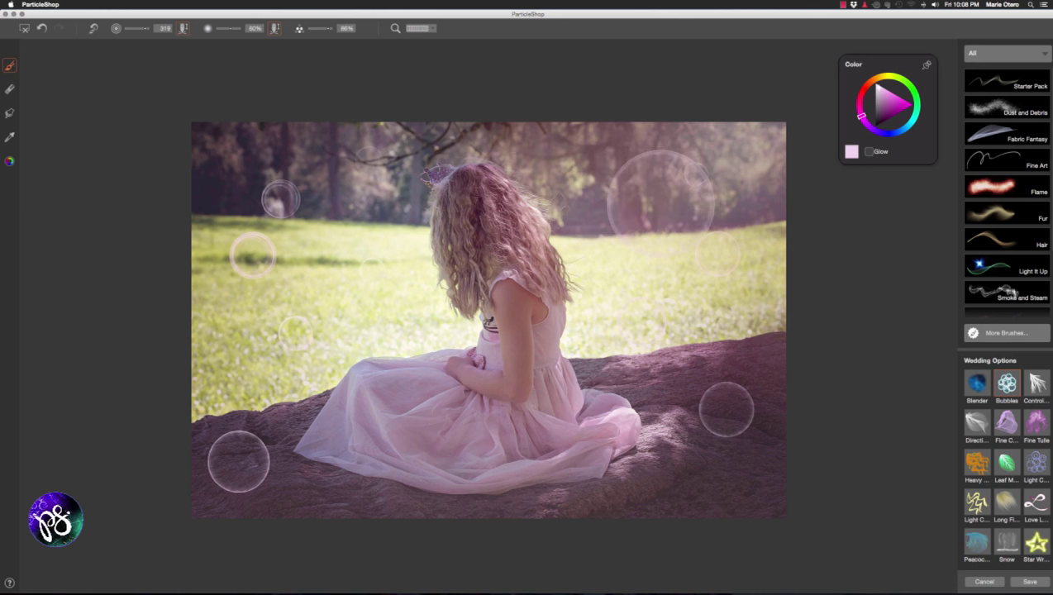
click(244, 177)
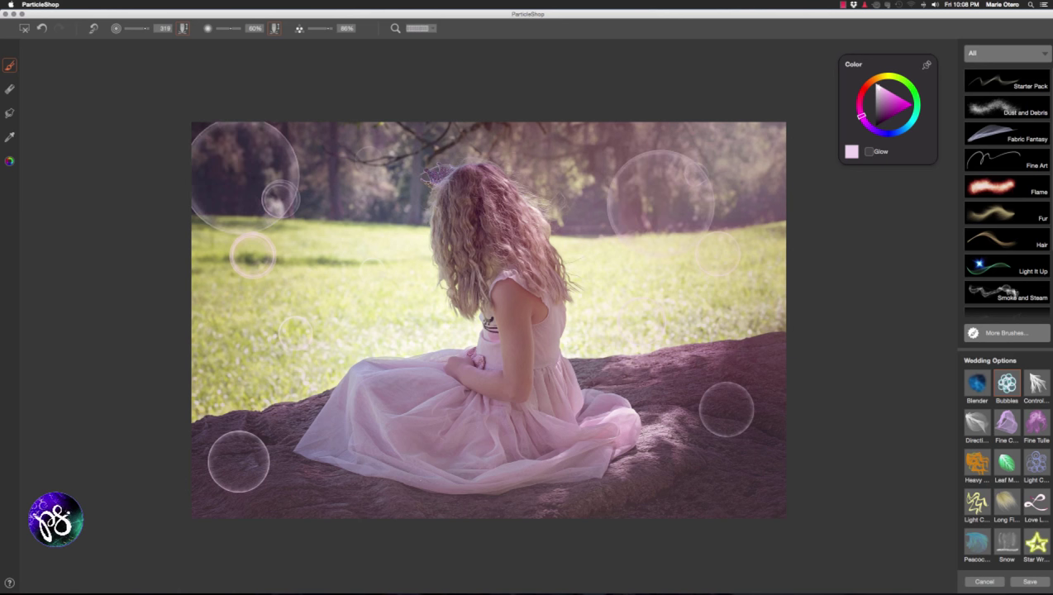
Add faint, larger bubbles over the rock and trees at size 522 and 32% opacity, and save them back to Photoshop.
drag(228, 30, 220, 30)
click(705, 458)
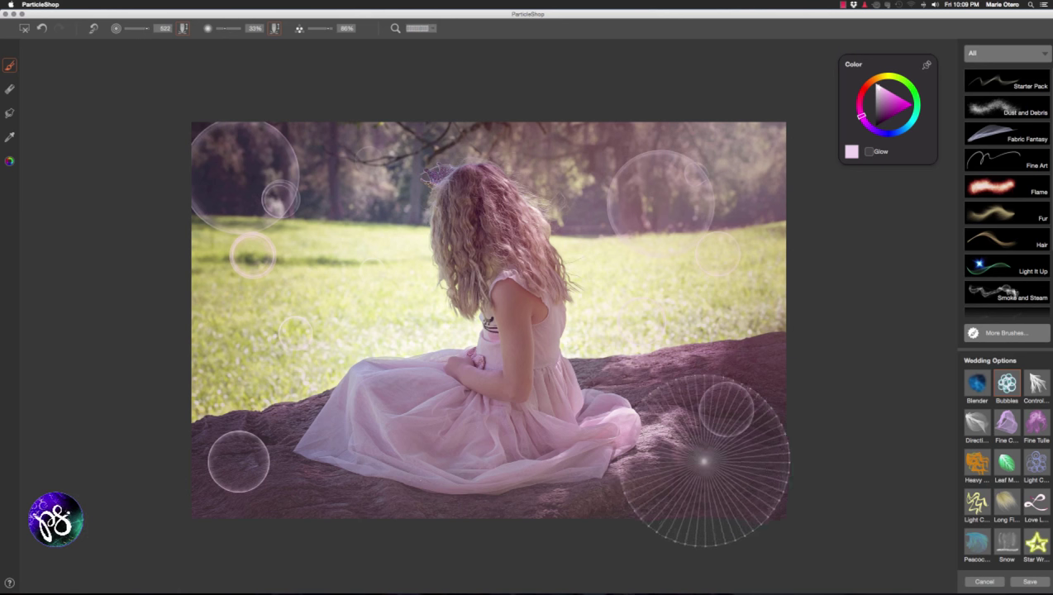
click(668, 187)
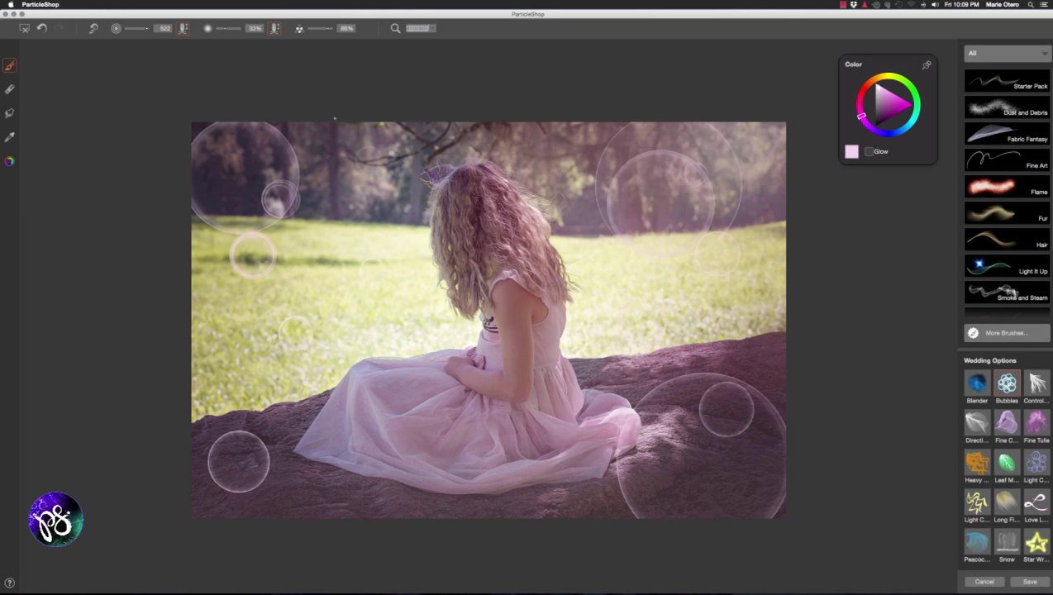
click(330, 213)
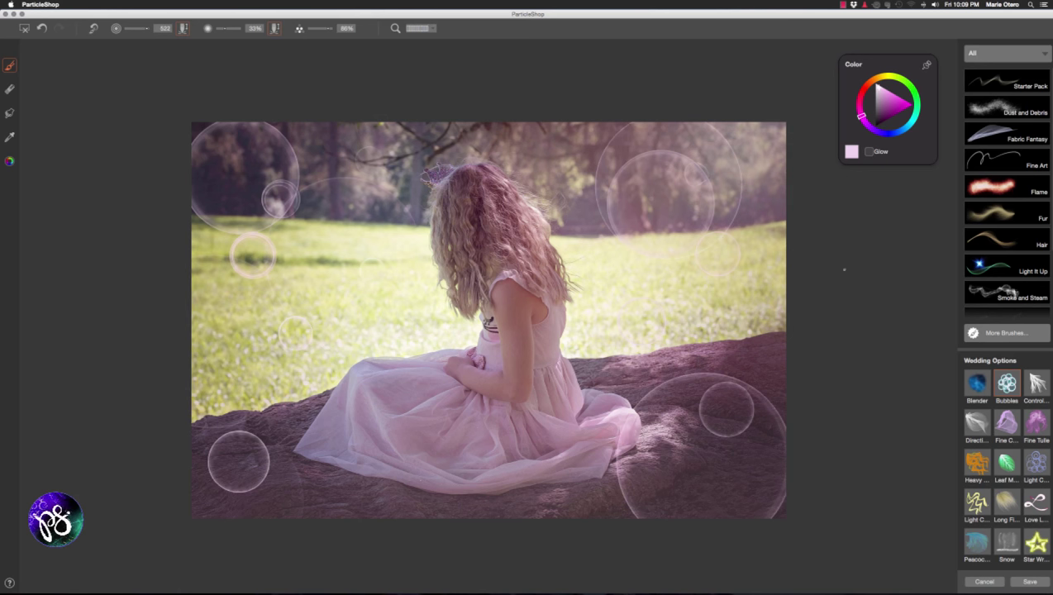
click(1030, 582)
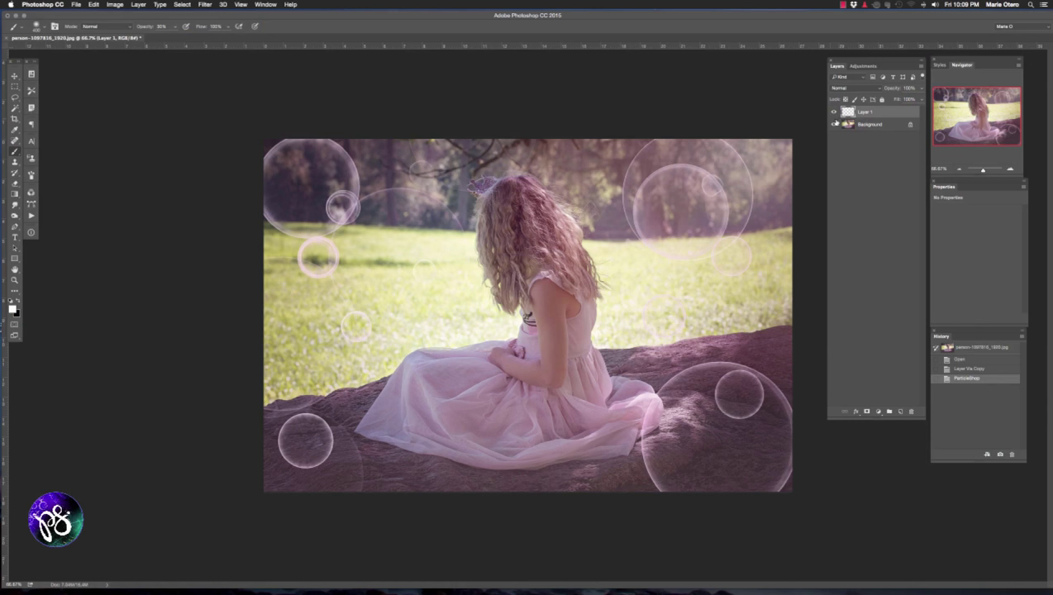
Hide the bubbles on Layer 1, duplicate the Background layer, and open the copy in ParticleShop.
click(834, 111)
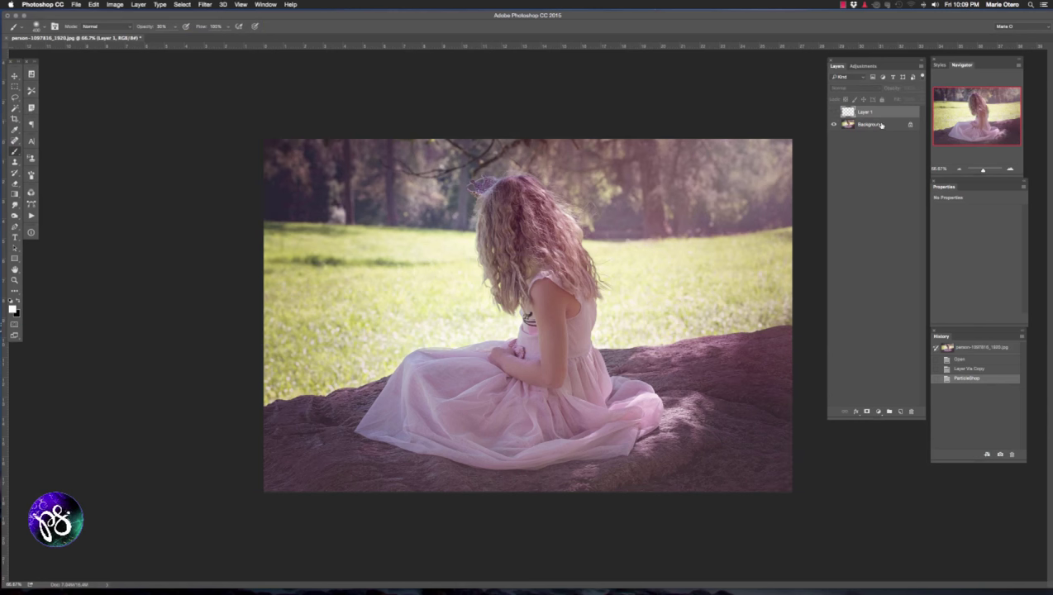
click(877, 124)
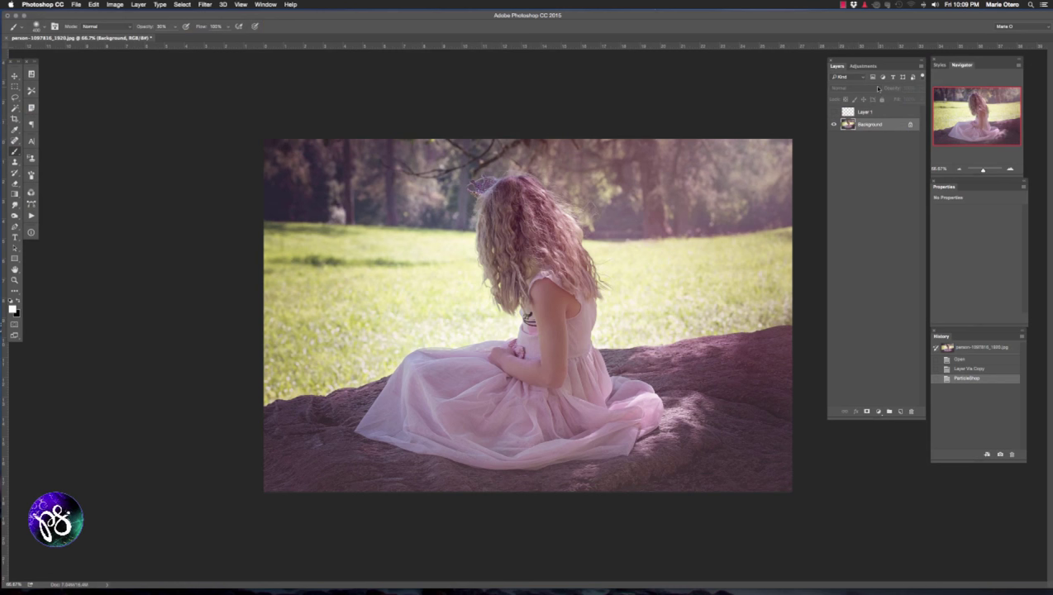
key(super+j)
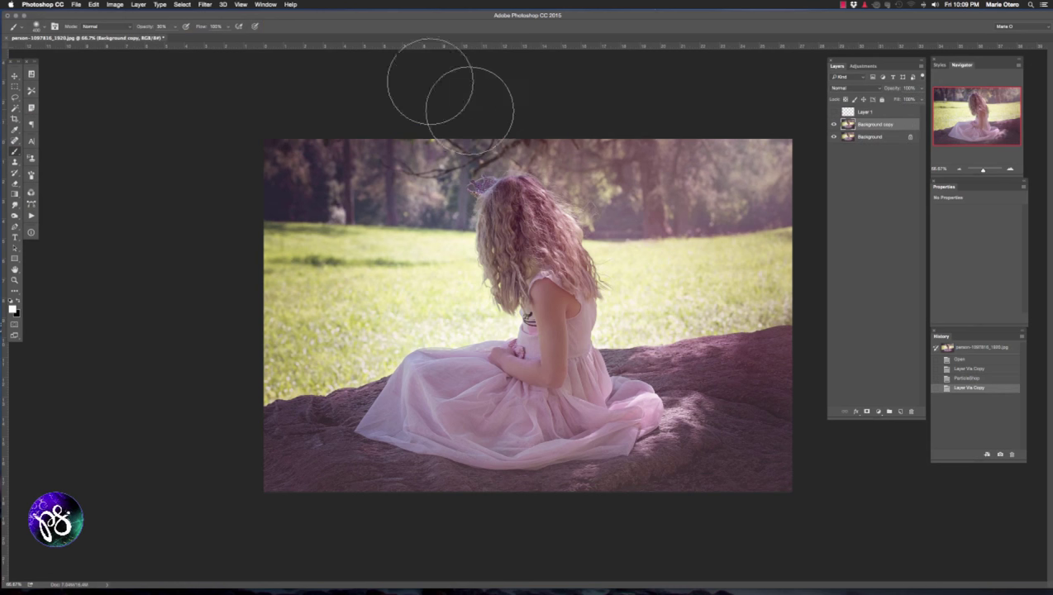
click(205, 4)
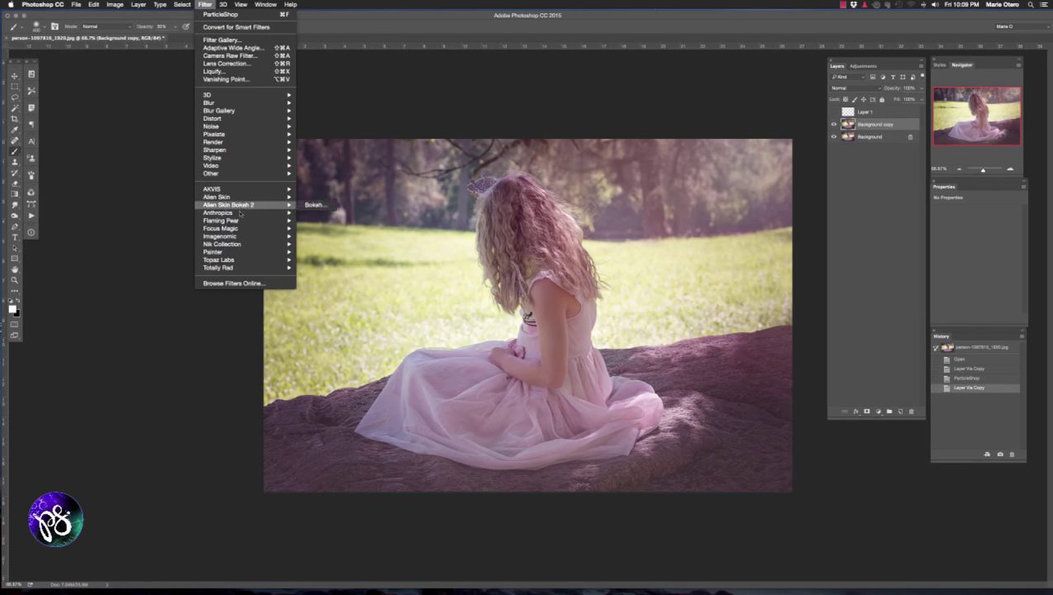
click(314, 252)
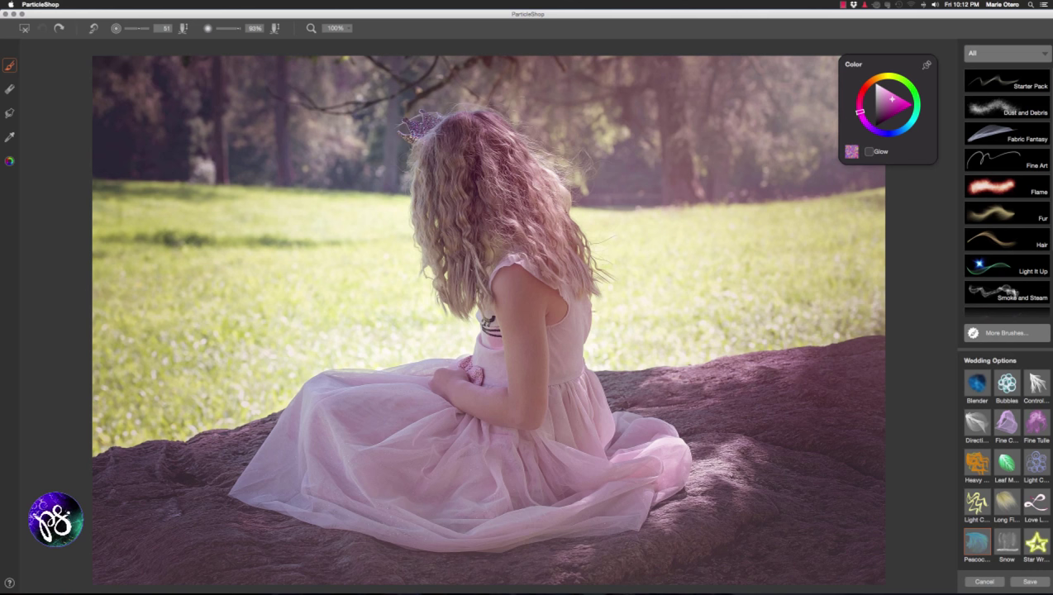
Paint the upper wing behind the girl's back with fanned pinkish-purple Peacock brush strokes rising toward the trees.
drag(584, 314, 781, 83)
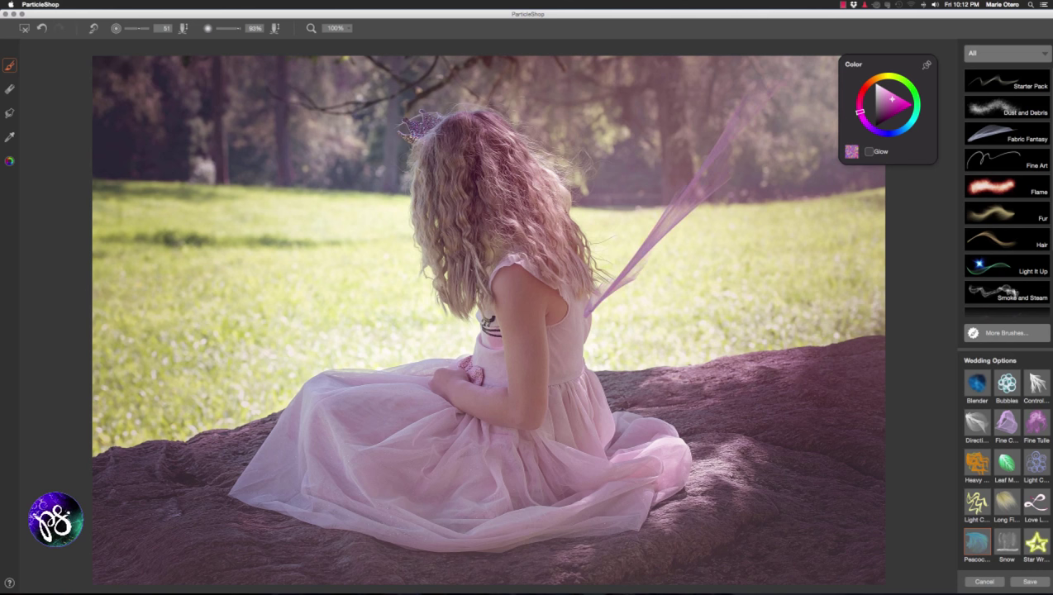
drag(589, 307, 646, 78)
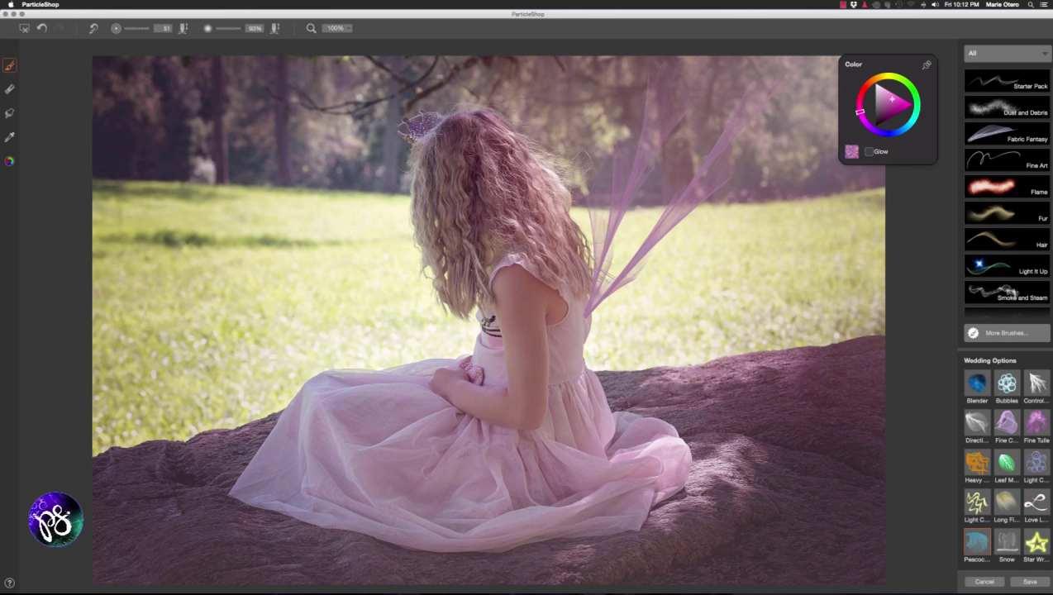
drag(588, 307, 732, 66)
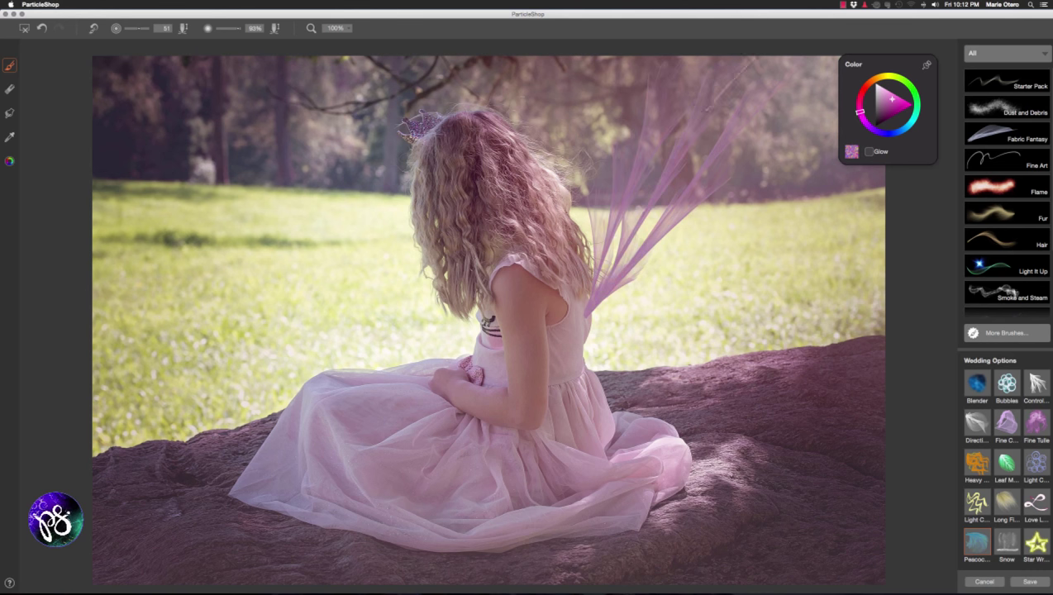
mouse_move(590, 306)
mouse_down()
mouse_move(610, 216)
mouse_move(665, 166)
mouse_up()
mouse_move(609, 312)
mouse_down()
mouse_move(706, 184)
mouse_move(684, 174)
mouse_up()
mouse_move(589, 289)
mouse_down()
mouse_move(624, 91)
mouse_move(653, 73)
mouse_up()
Paint the lower wing behind her back with purple strokes fanning from the wing base over the rock.
mouse_move(590, 314)
mouse_down()
mouse_move(678, 364)
mouse_move(761, 455)
mouse_up()
drag(592, 321, 748, 459)
drag(592, 317, 786, 425)
drag(590, 322, 719, 467)
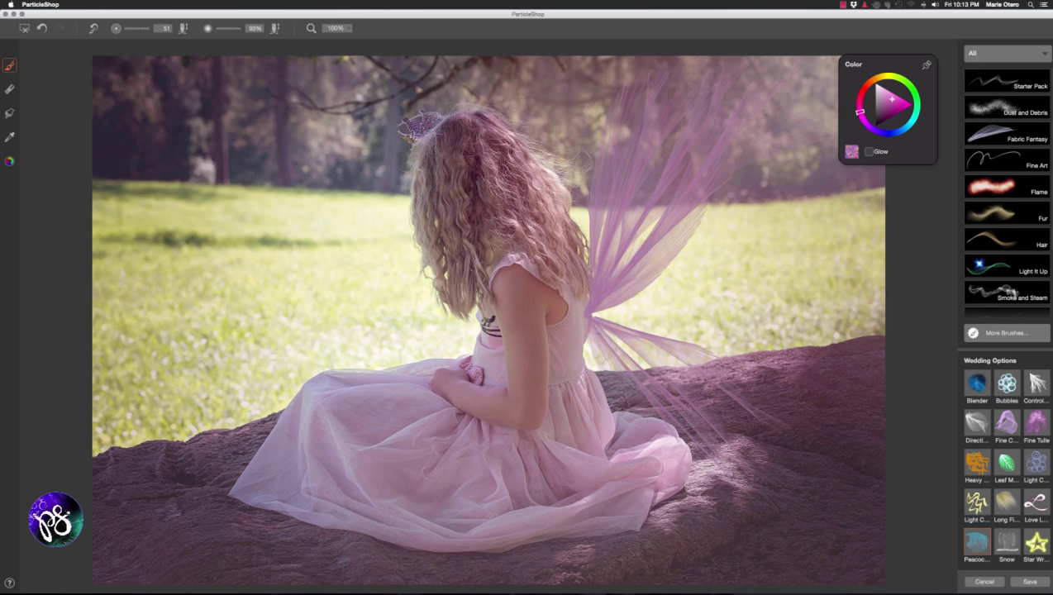
mouse_move(590, 324)
mouse_down()
mouse_move(603, 364)
mouse_move(718, 488)
mouse_up()
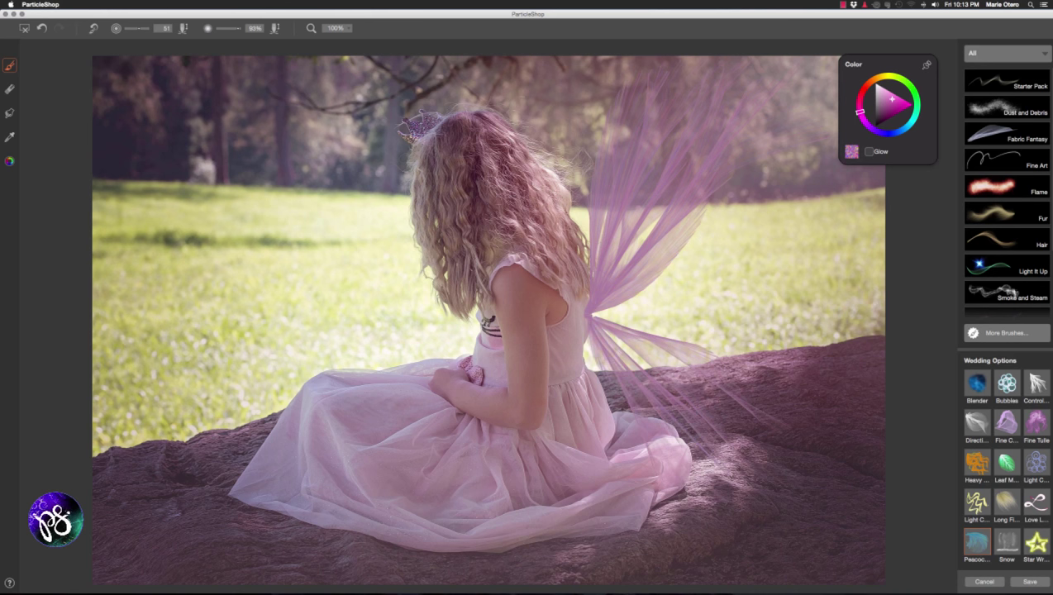
drag(589, 316, 686, 351)
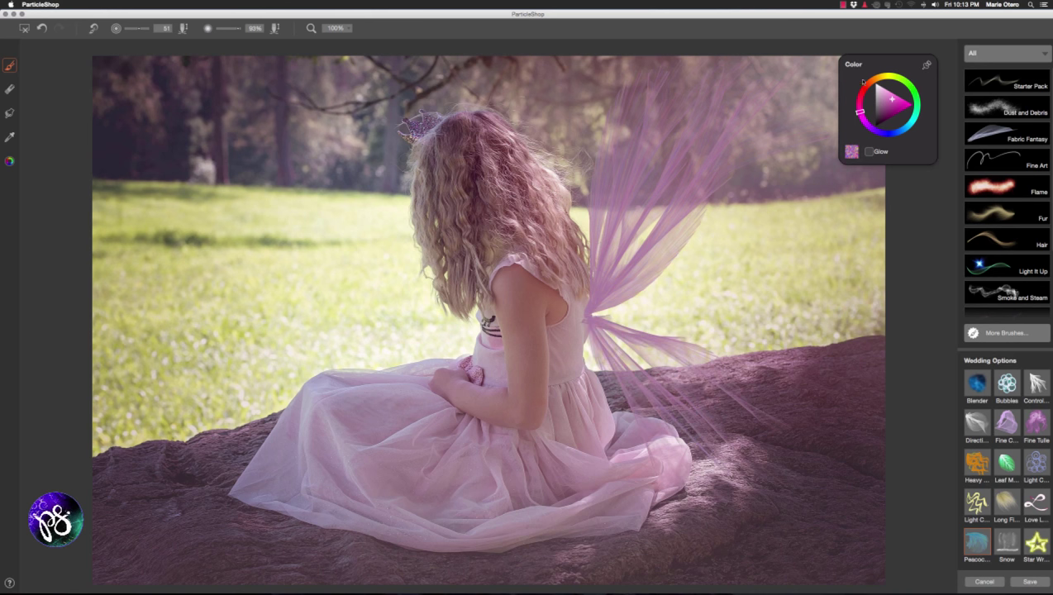
Enable Glow and add bright highlight strokes to the upper and lower wings behind the girl's back.
click(869, 152)
mouse_move(595, 298)
mouse_down()
mouse_move(611, 157)
mouse_move(641, 73)
mouse_up()
drag(597, 302, 721, 145)
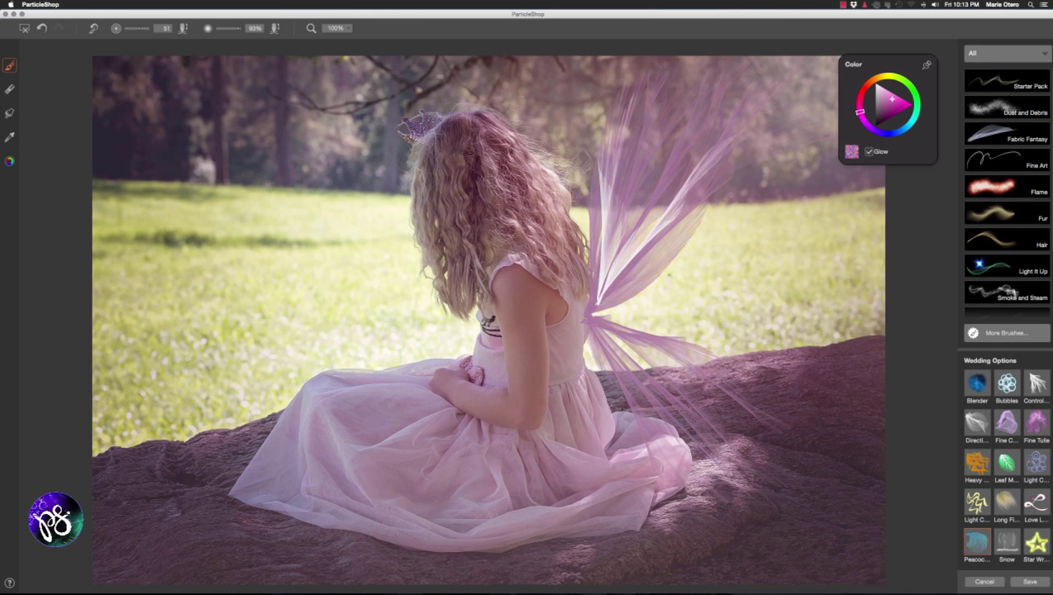
drag(600, 334, 719, 463)
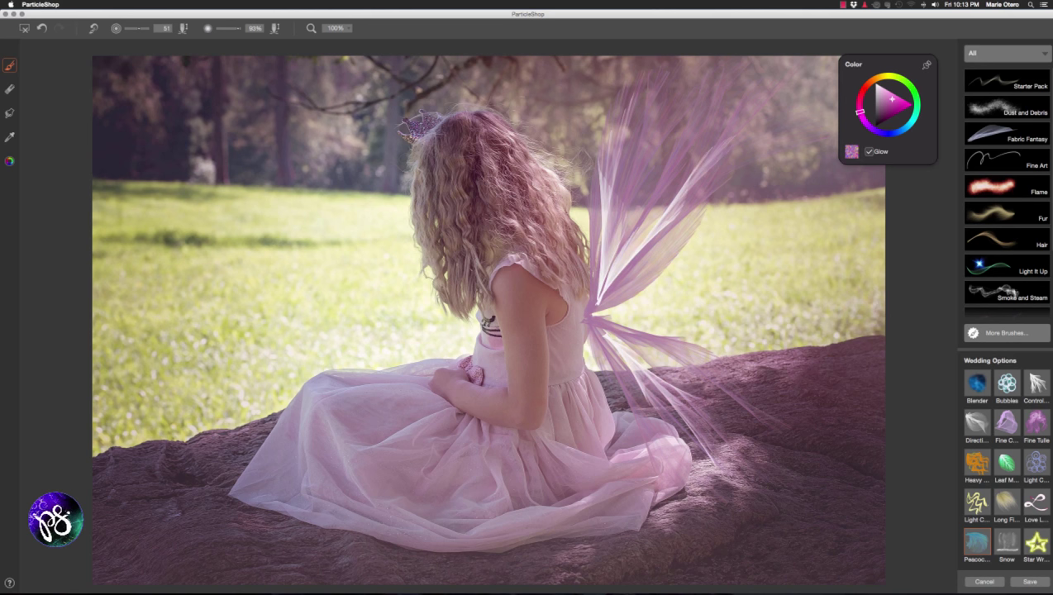
drag(589, 326, 665, 456)
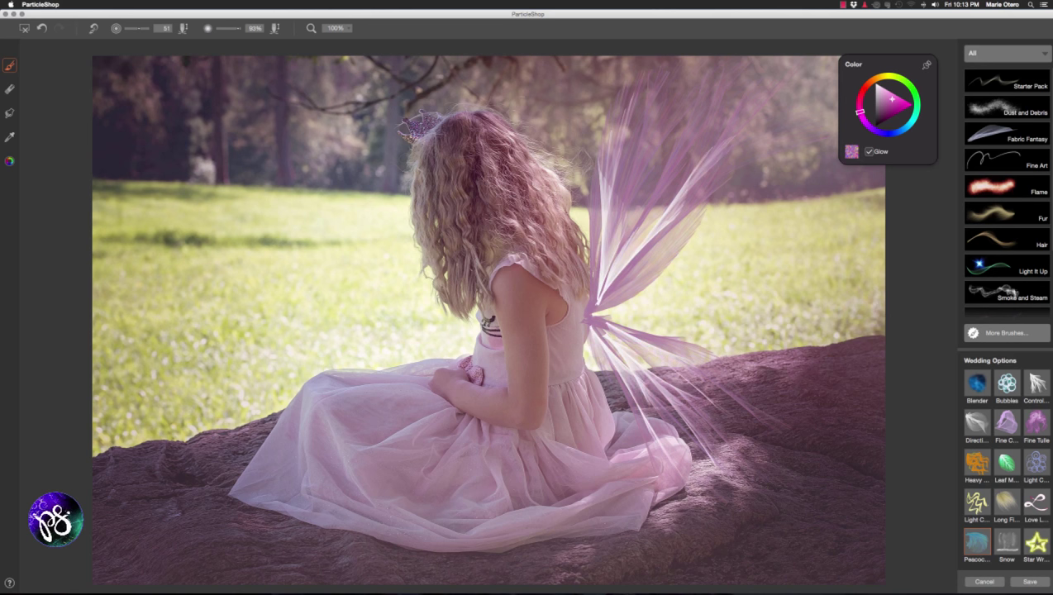
Disable Glow and paint the opposite wings, fanning from the same base across the girl's hair, arm and dress.
click(868, 151)
mouse_move(583, 312)
mouse_down()
mouse_move(550, 276)
mouse_move(387, 178)
mouse_up()
drag(582, 313, 287, 170)
drag(582, 313, 364, 114)
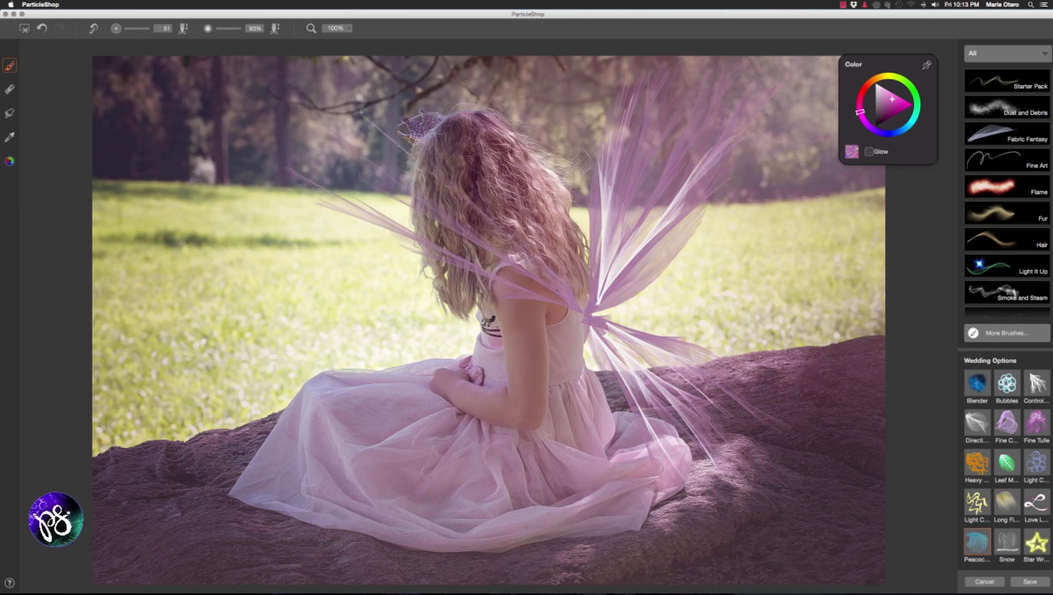
mouse_move(583, 313)
mouse_down()
mouse_move(516, 266)
mouse_move(329, 194)
mouse_up()
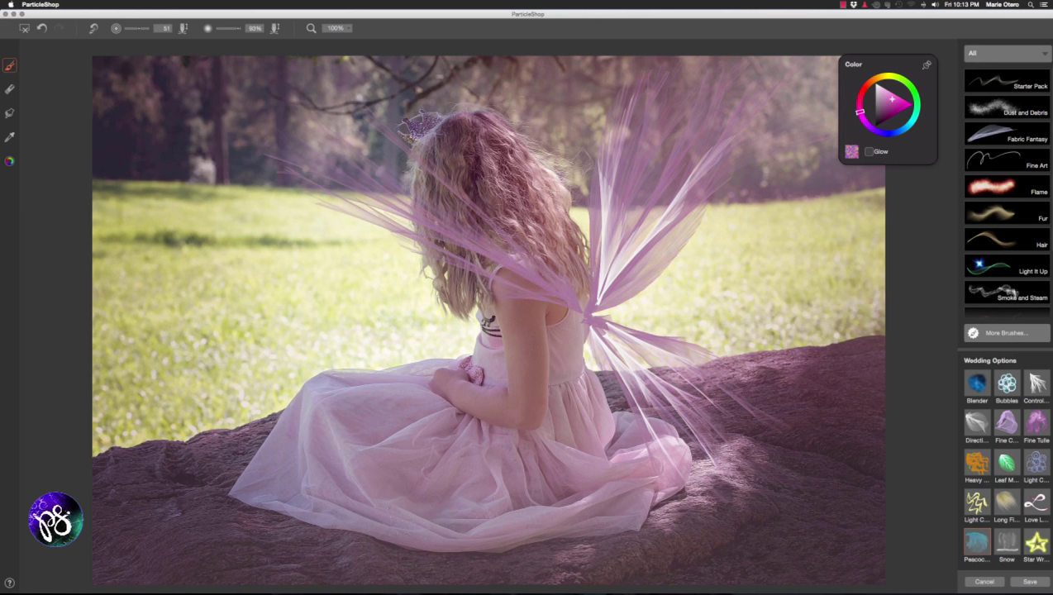
mouse_move(582, 313)
mouse_down()
mouse_move(326, 207)
mouse_move(277, 208)
mouse_up()
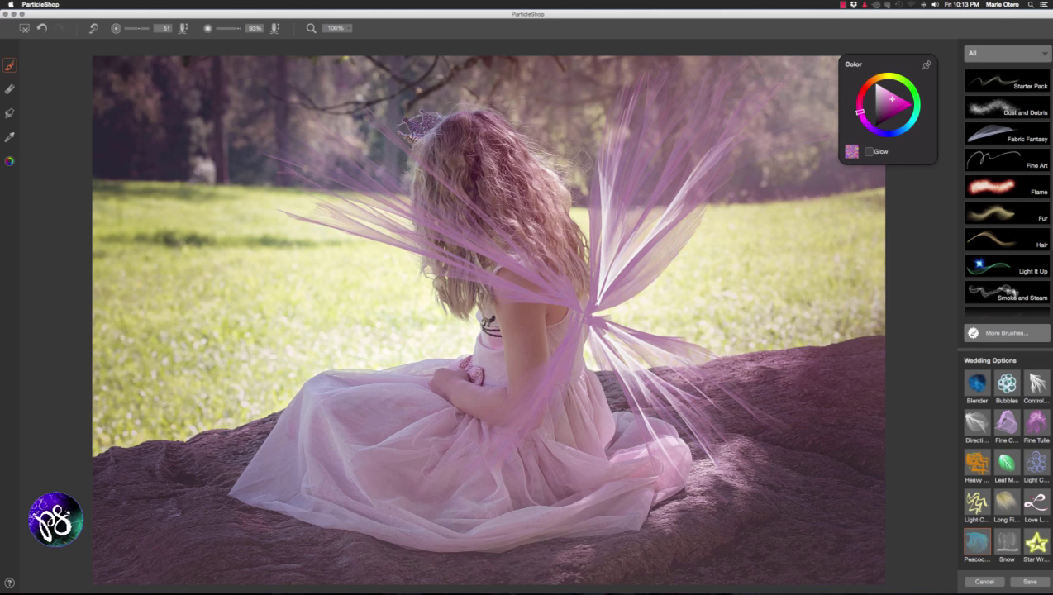
Enable Glow and add highlight strokes to the wings crossing the girl's hair and dress.
click(869, 151)
drag(576, 321, 493, 440)
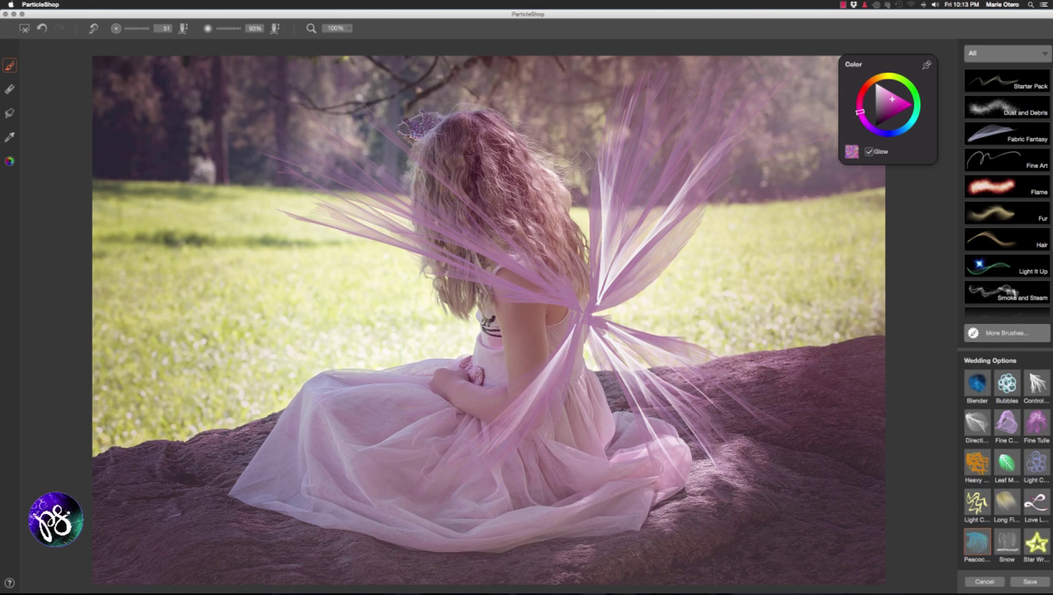
mouse_move(568, 301)
mouse_down()
mouse_move(411, 214)
mouse_move(315, 177)
mouse_up()
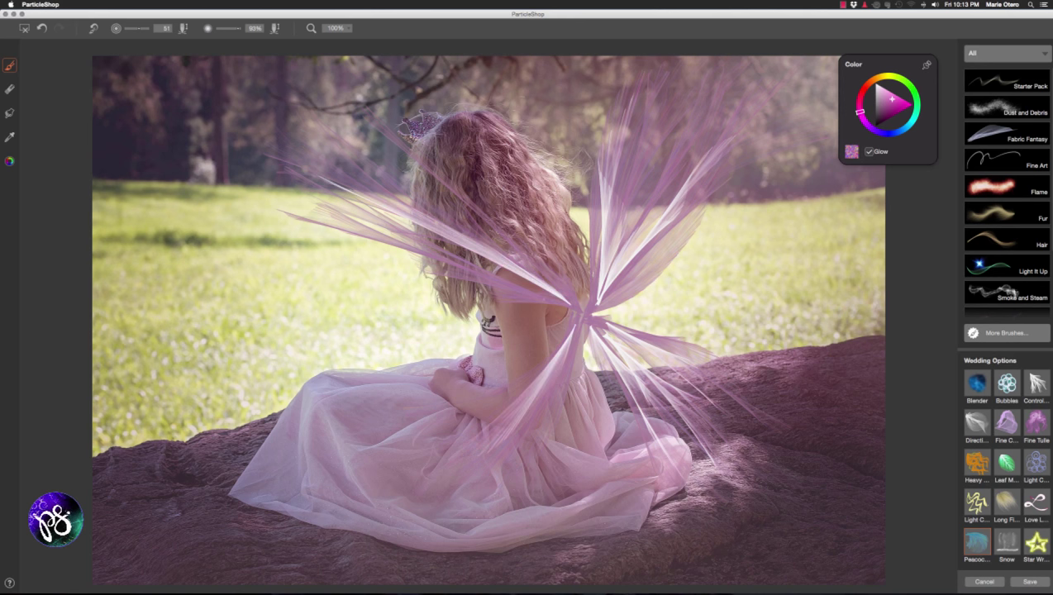
drag(564, 300, 359, 206)
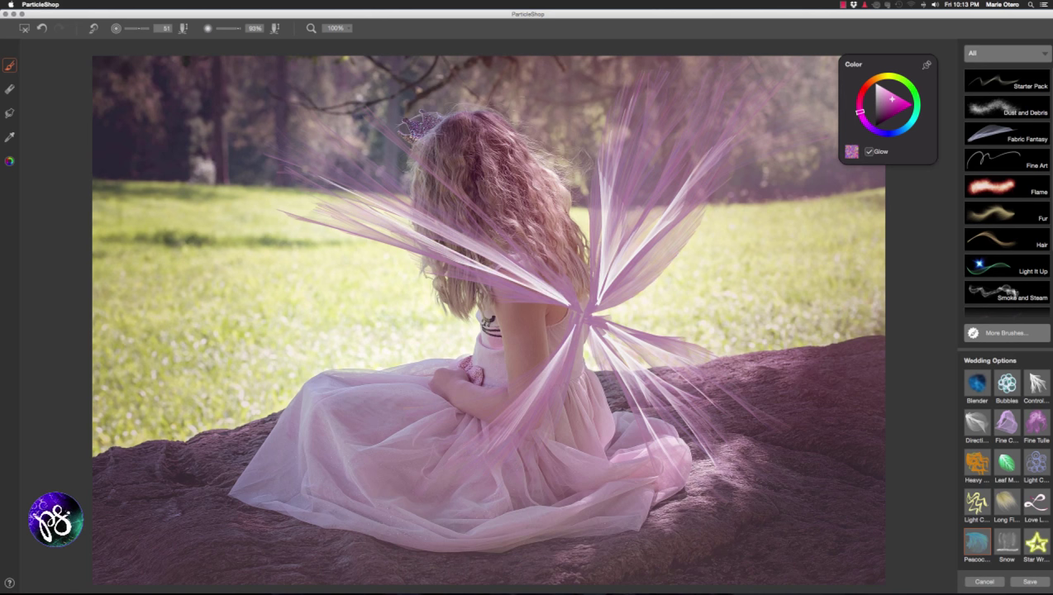
mouse_move(572, 301)
mouse_down()
mouse_move(463, 206)
mouse_move(431, 164)
mouse_up()
drag(572, 295, 478, 184)
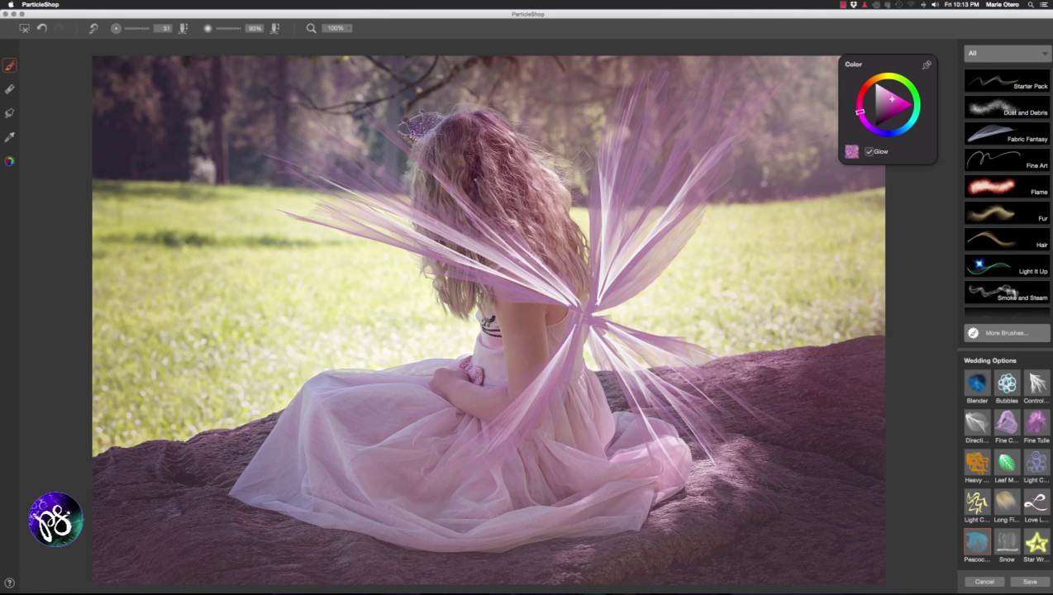
Choose a lighter pink, disable Glow, and add pale strokes to the upper wing behind her back.
click(887, 97)
click(869, 151)
drag(598, 293, 630, 240)
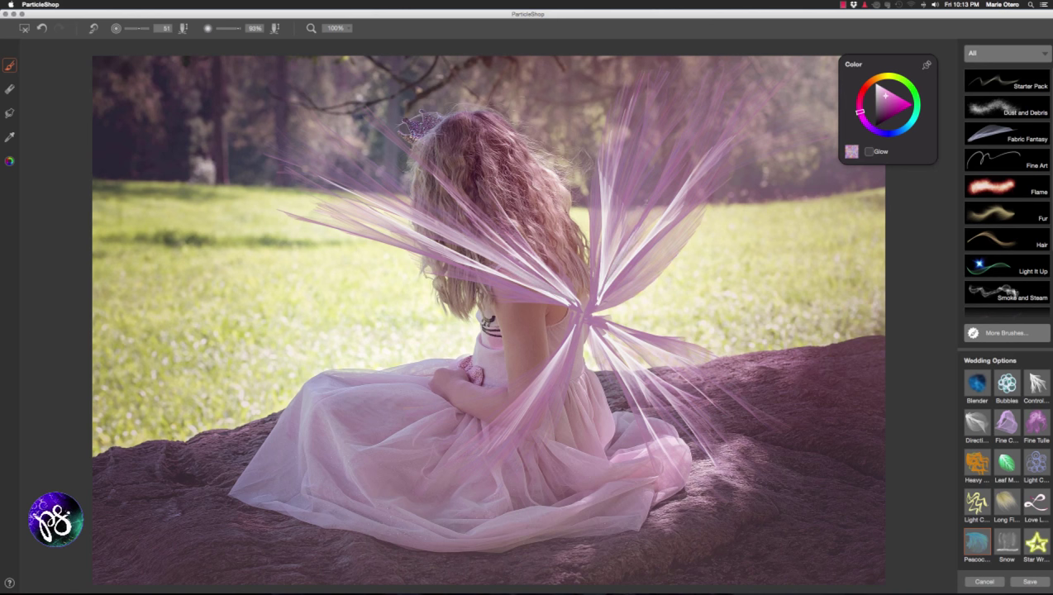
drag(597, 299, 618, 186)
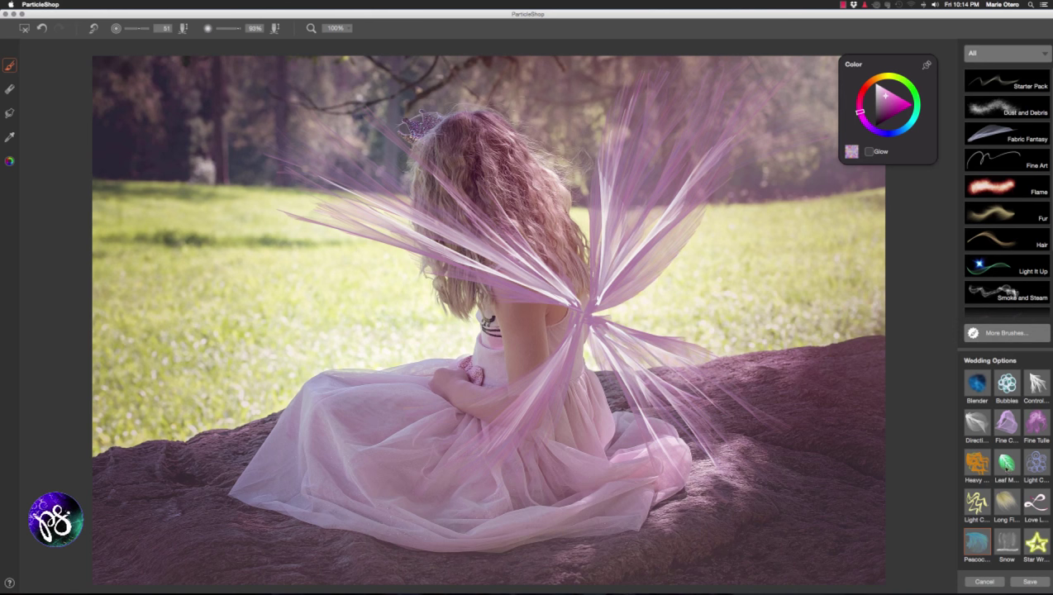
Switch to the Leaf brush and paint pink and darker purple strokes where the wings meet.
click(1002, 470)
click(884, 96)
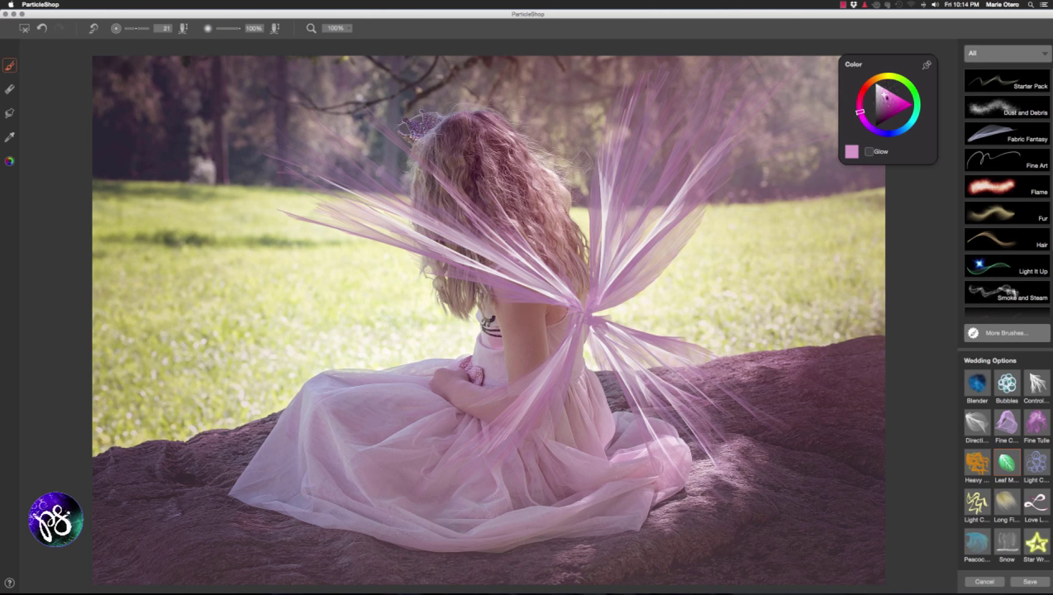
drag(885, 97, 887, 100)
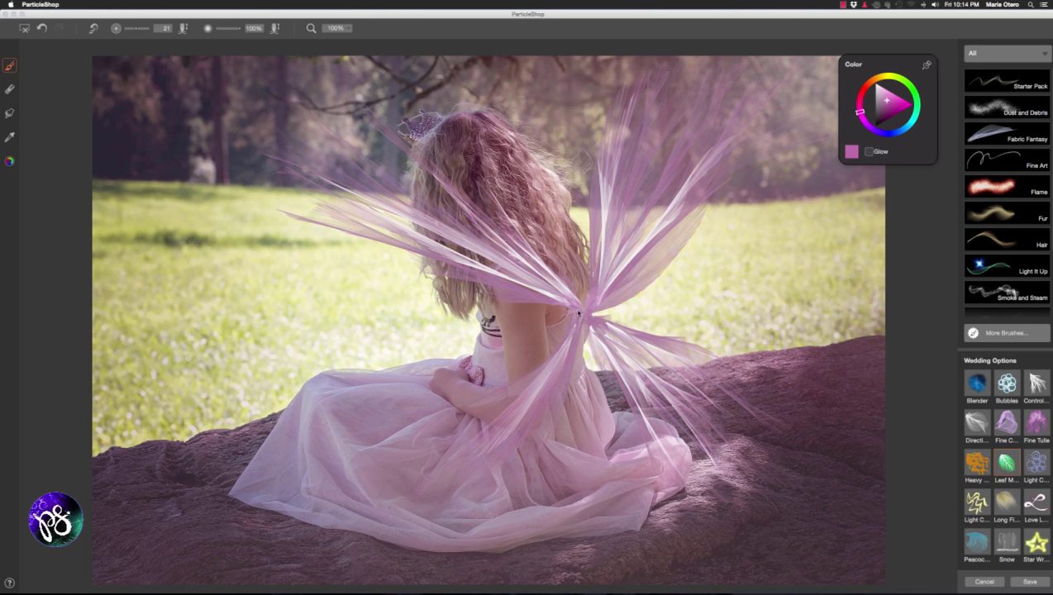
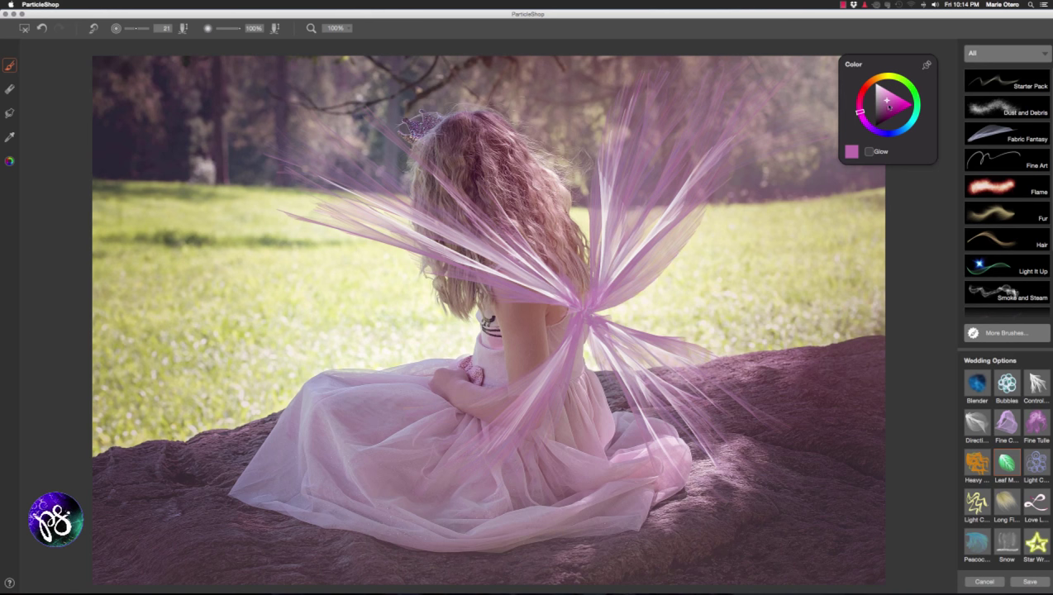
click(888, 110)
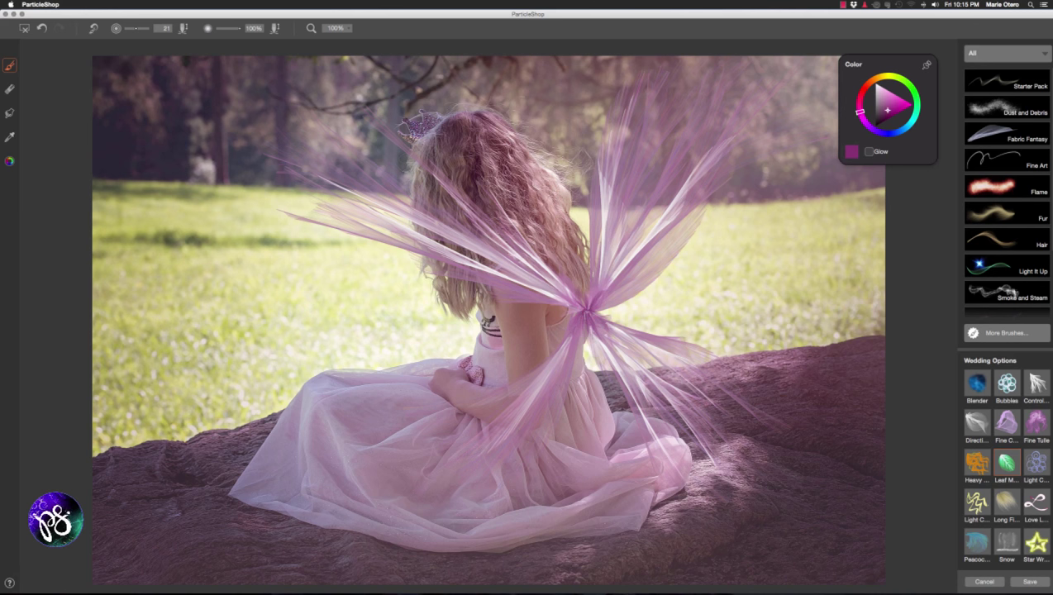
Add glowing accents to the wing joint in a brighter magenta, and turn Glow back off.
drag(867, 156, 891, 258)
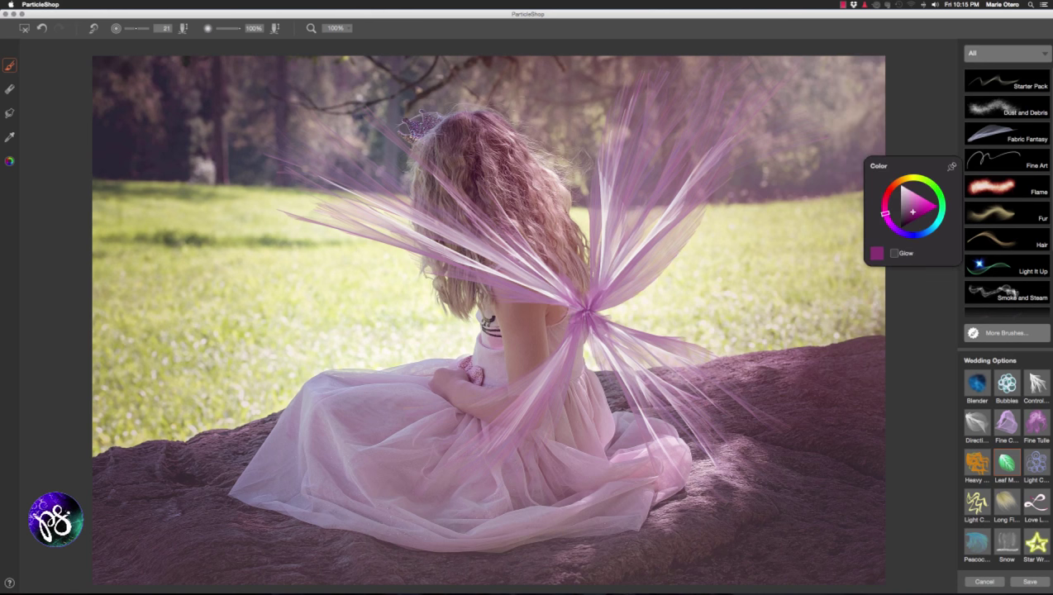
click(894, 253)
drag(911, 214, 921, 209)
click(895, 254)
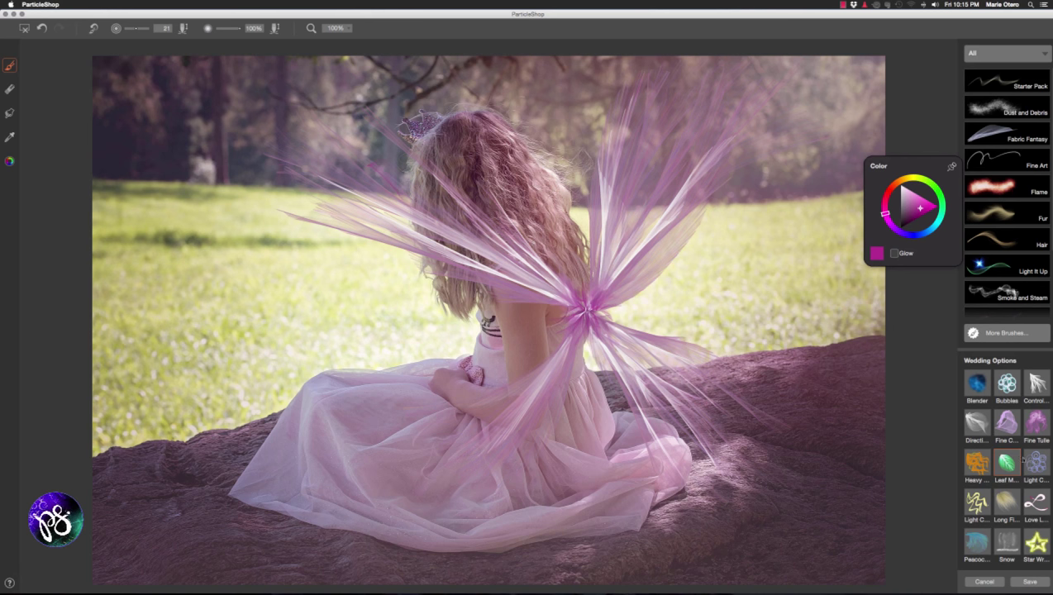
Streak magenta accents through all four wings with the Fine C... brush at size 137 and 24% opacity.
click(1013, 442)
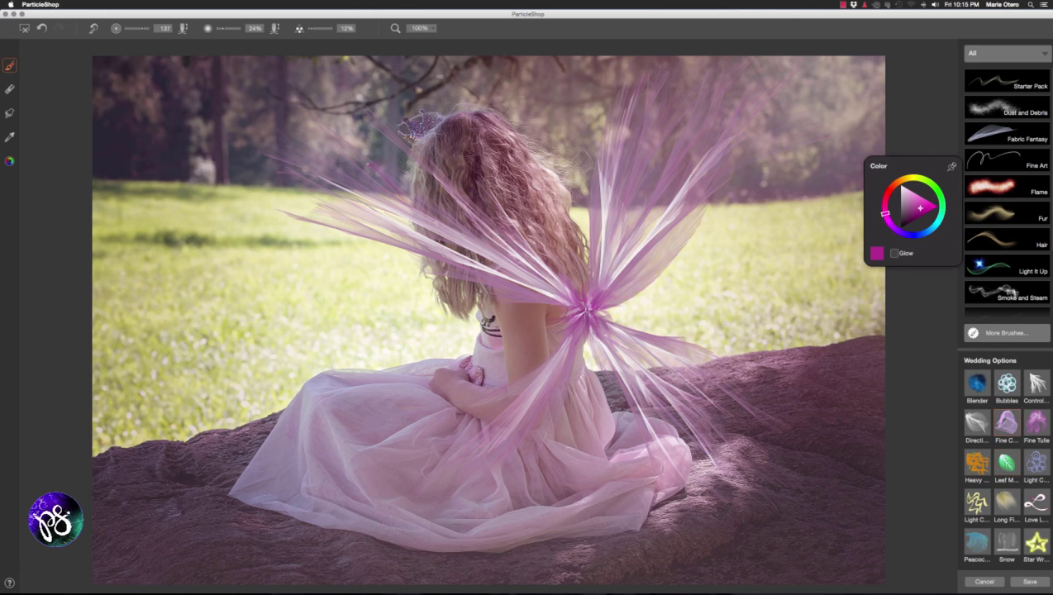
drag(370, 169, 533, 271)
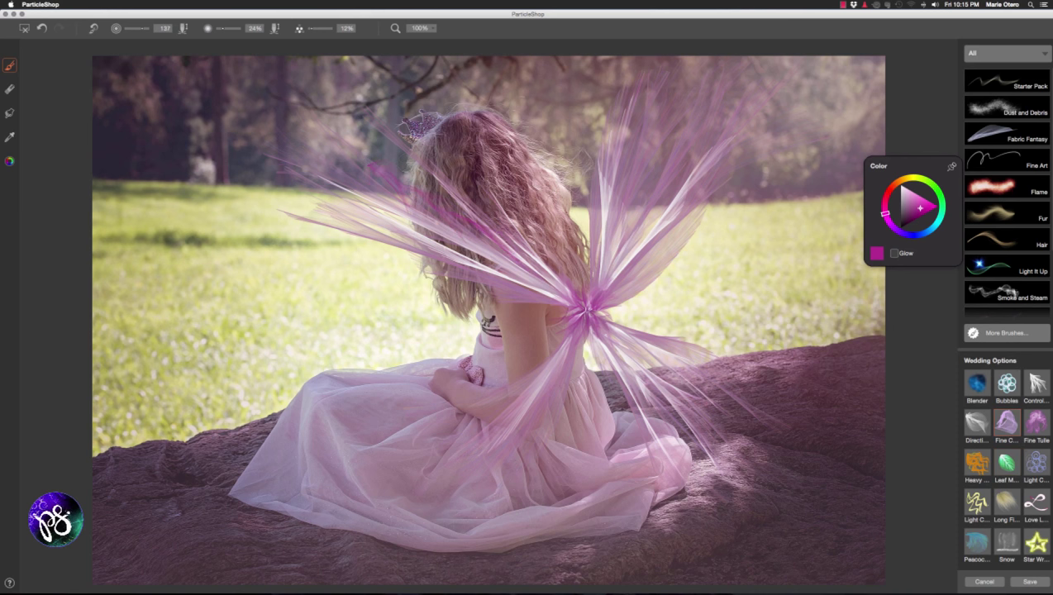
mouse_move(665, 124)
mouse_down()
mouse_move(622, 211)
mouse_move(605, 276)
mouse_up()
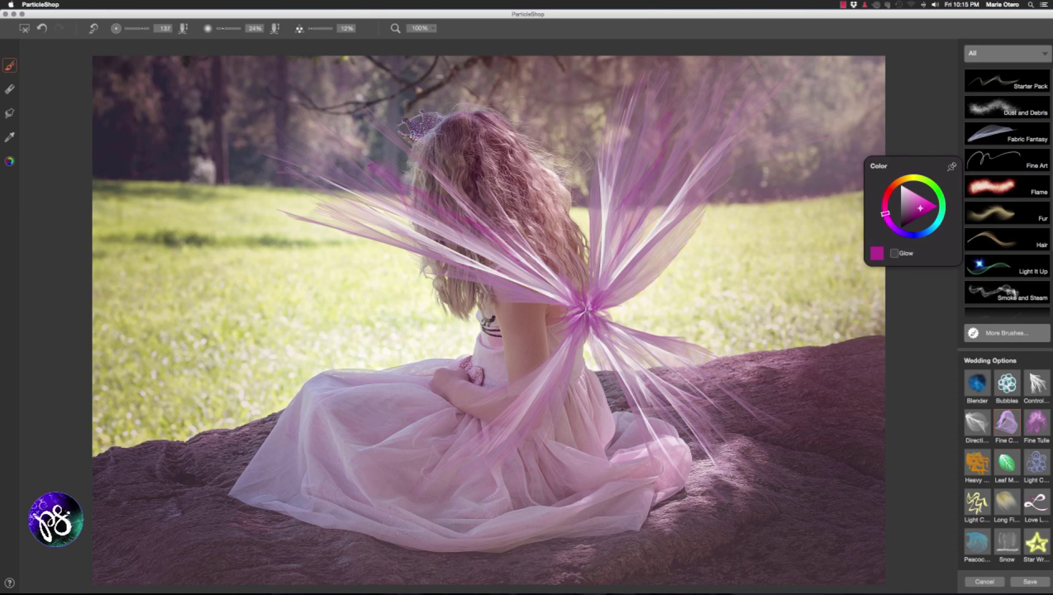
drag(569, 338, 484, 467)
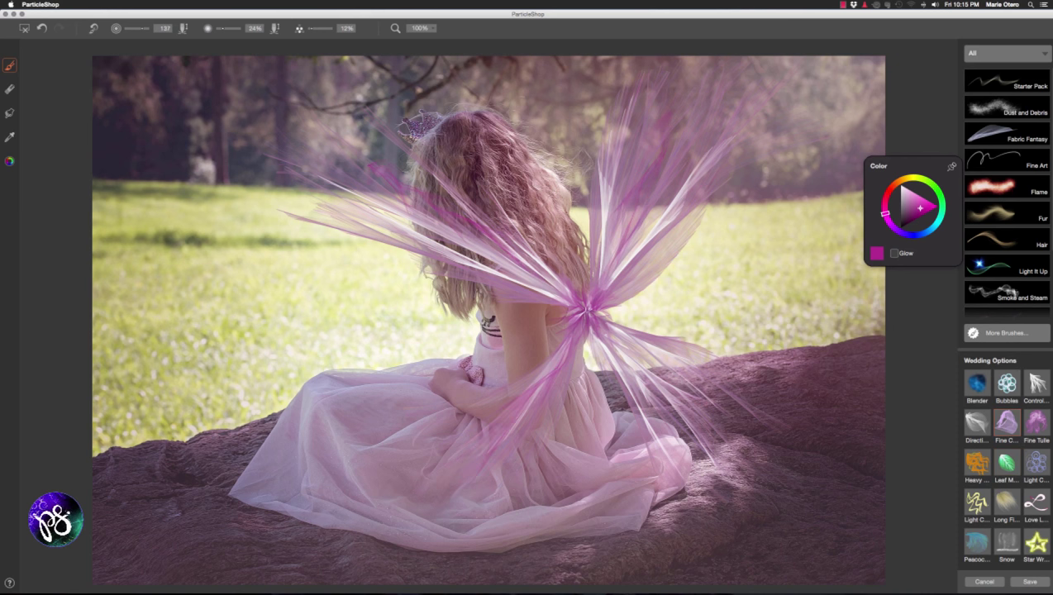
drag(620, 354, 696, 440)
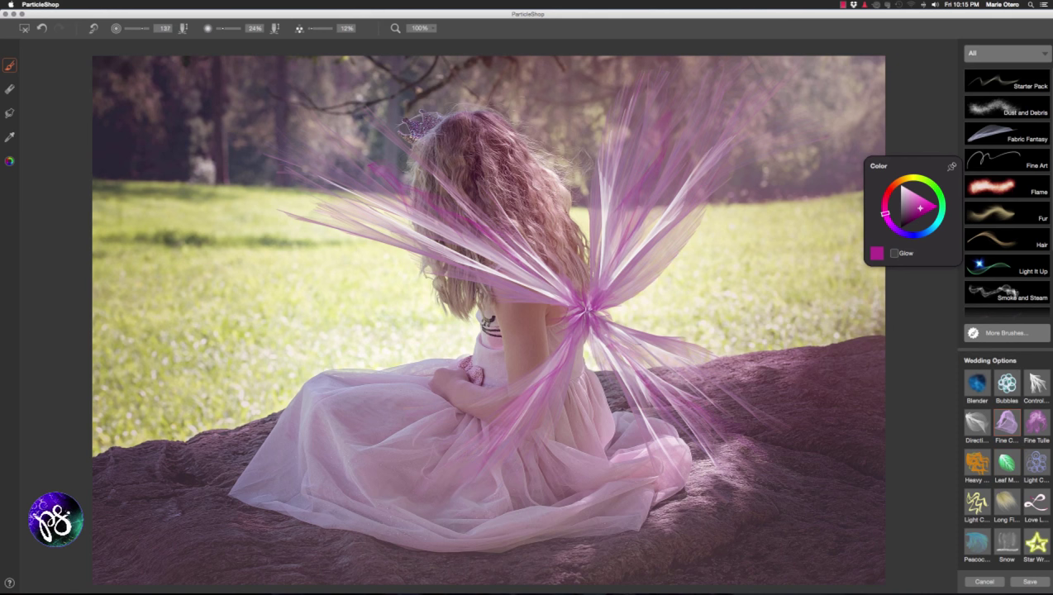
drag(610, 330, 698, 388)
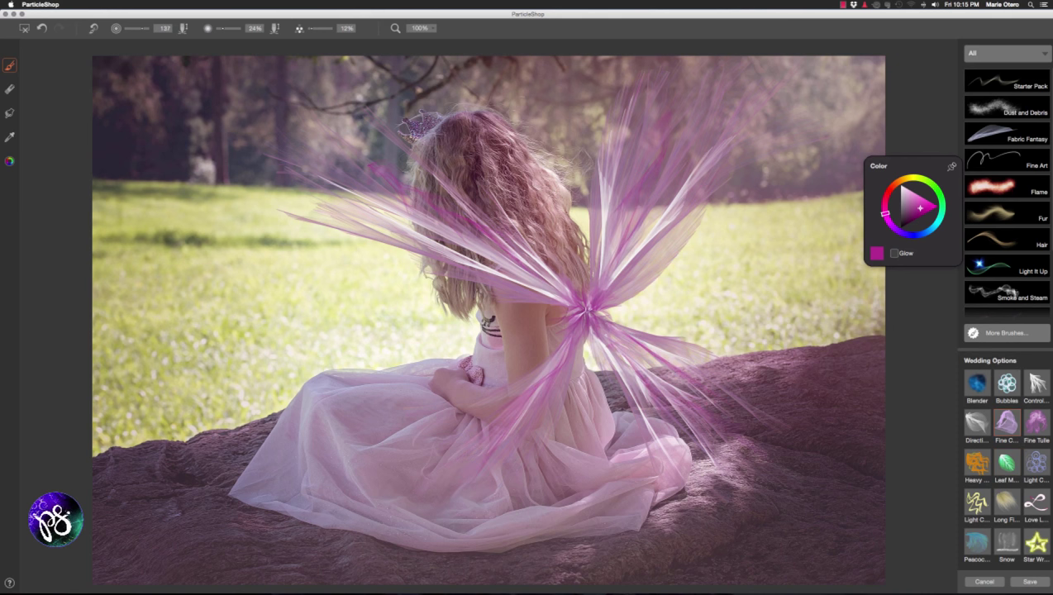
drag(618, 308, 716, 207)
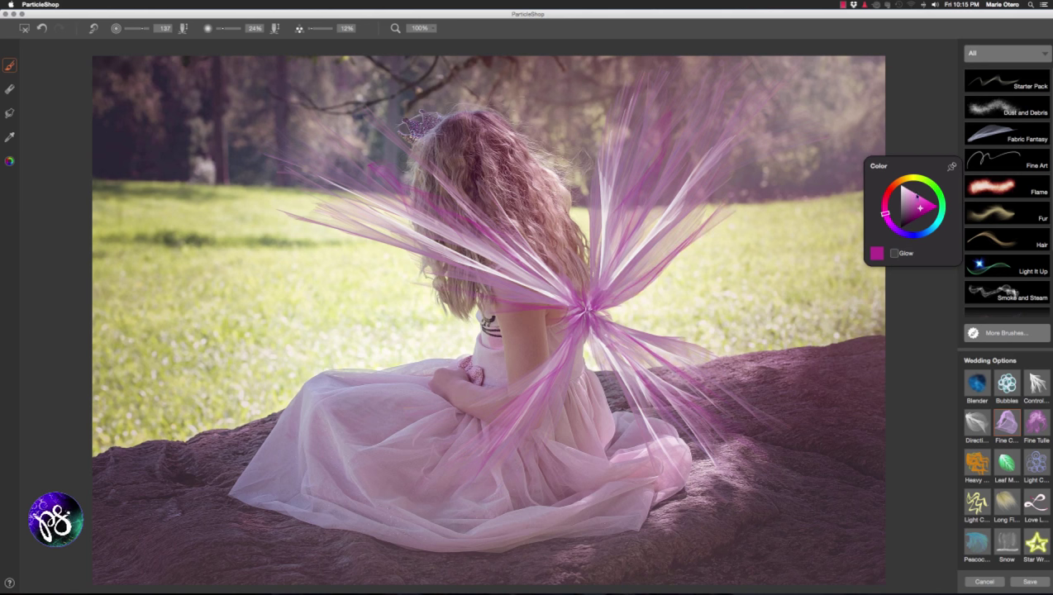
Save only the wing brushstrokes back to Photoshop and show the bubbles on Layer 1 again.
drag(891, 247, 922, 342)
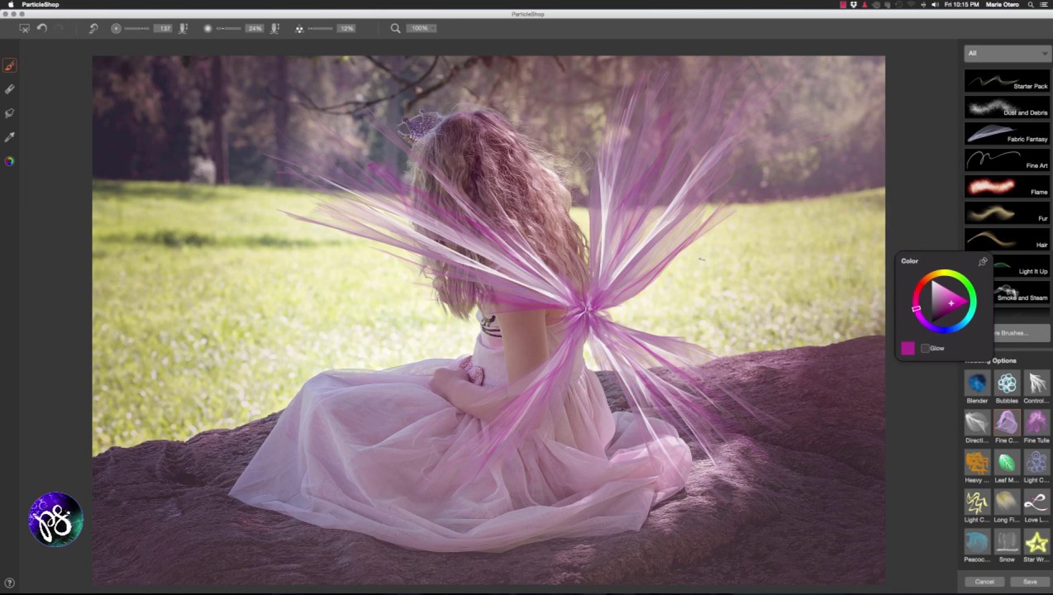
click(1025, 581)
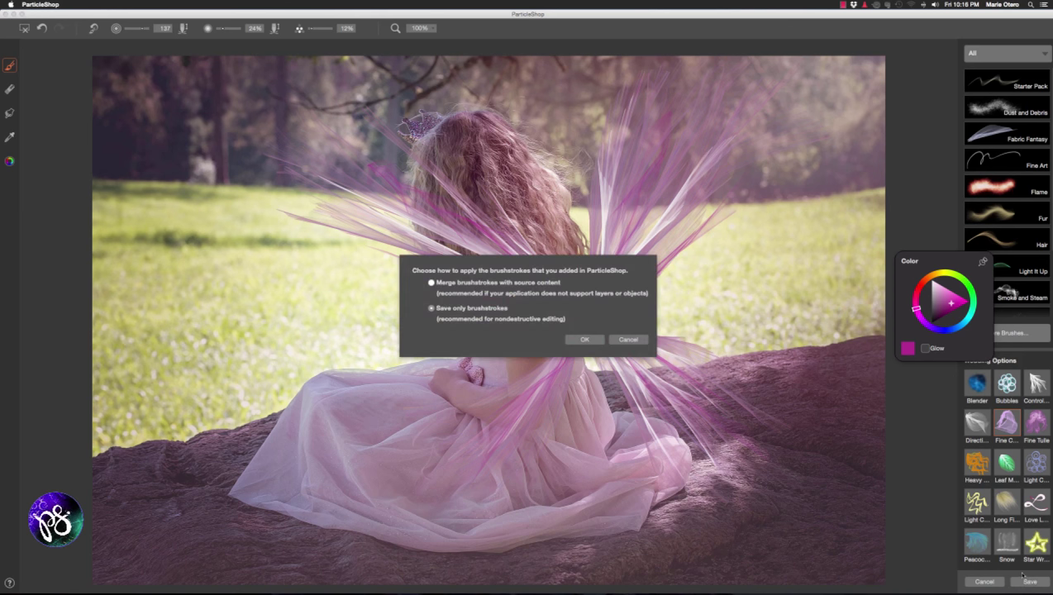
click(584, 339)
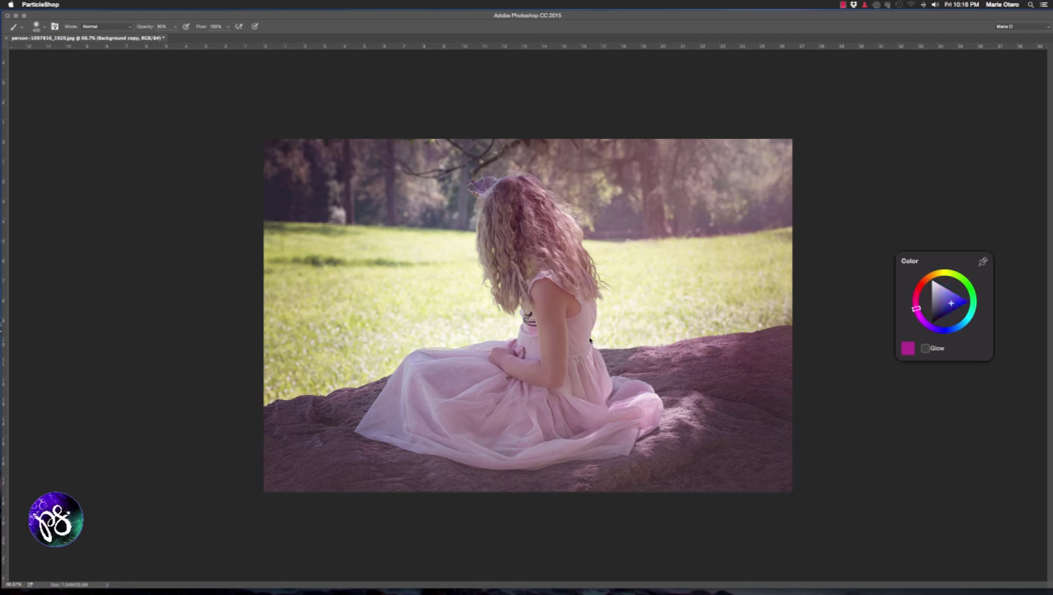
click(834, 112)
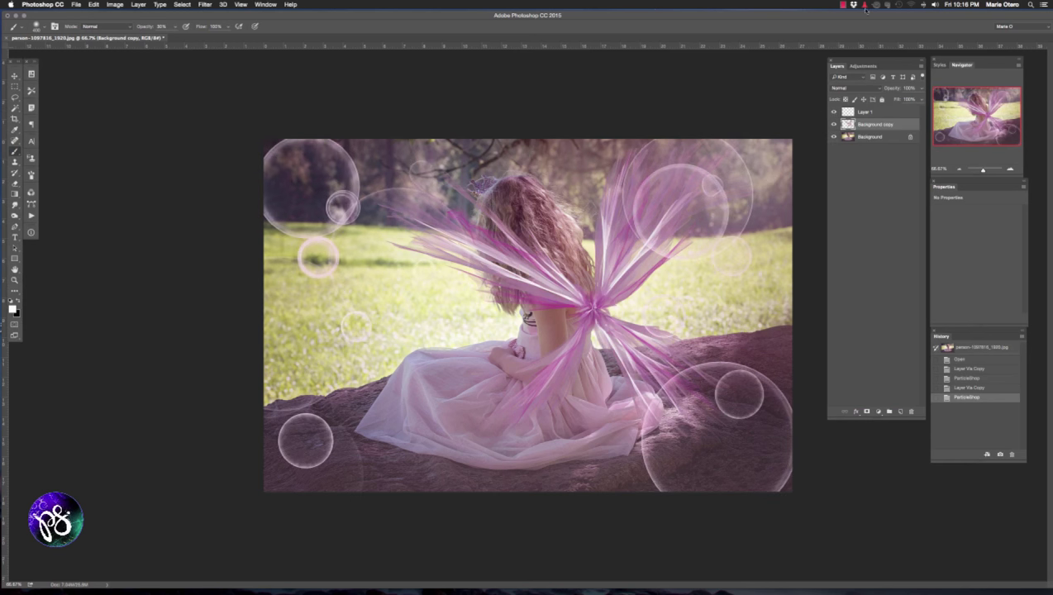
Lower the opacity of the bubbles on Layer 1 to 42% and of the wings on Background copy to 79%.
click(886, 113)
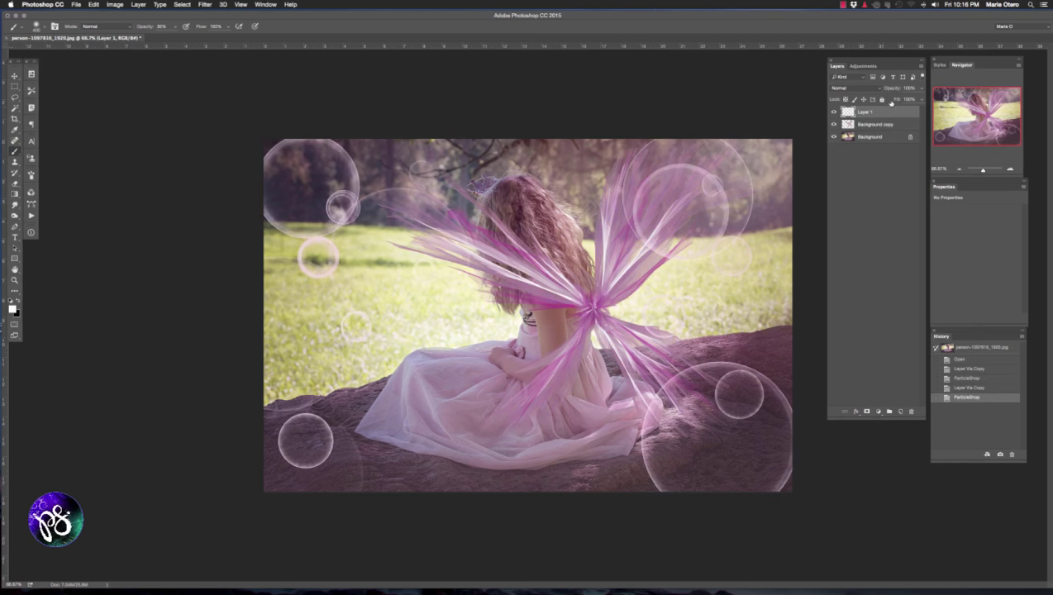
drag(894, 92, 872, 91)
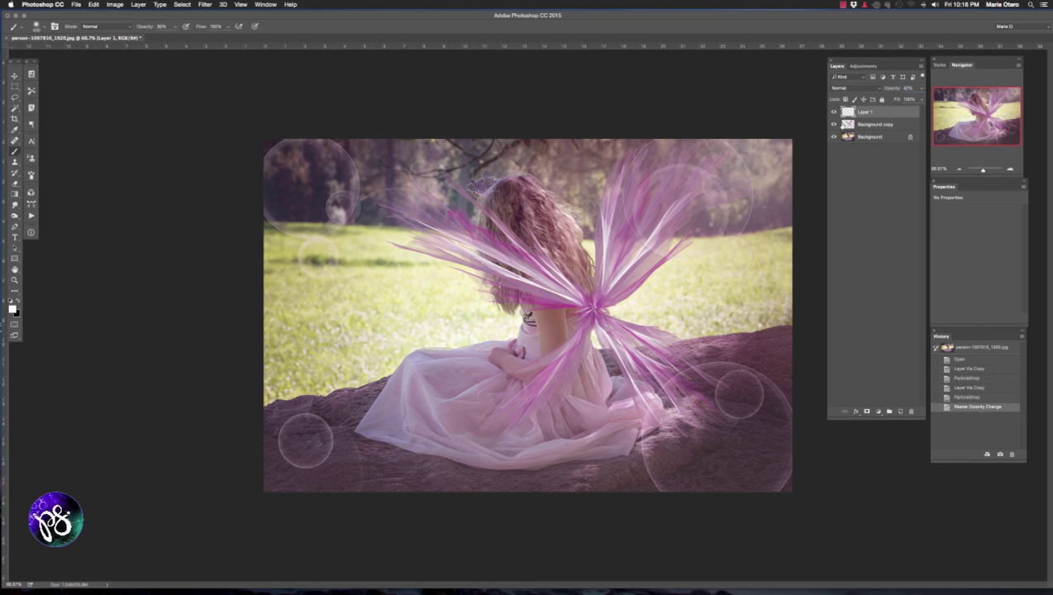
click(873, 125)
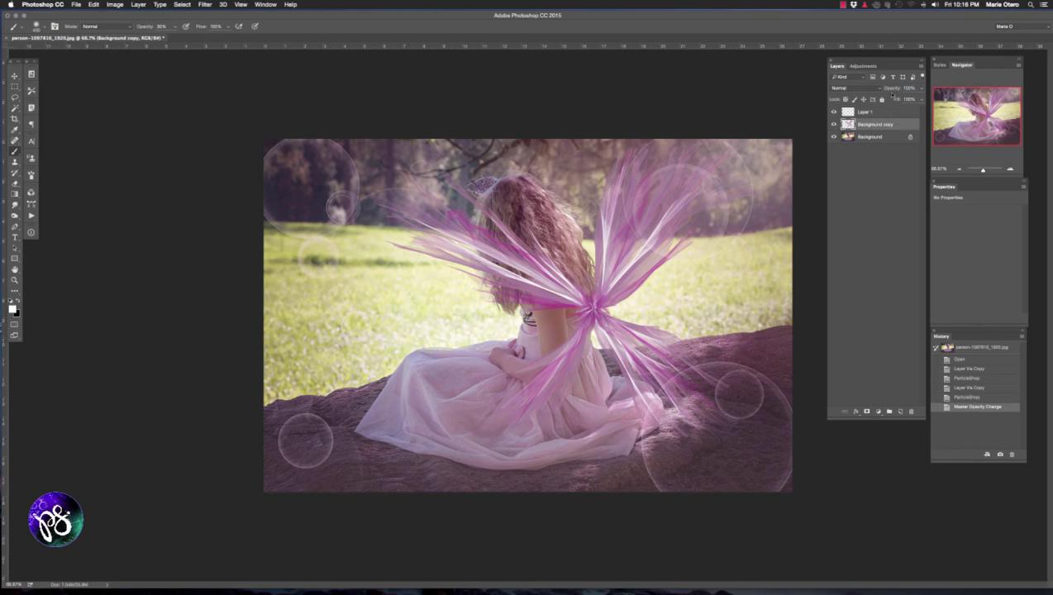
drag(891, 91, 888, 91)
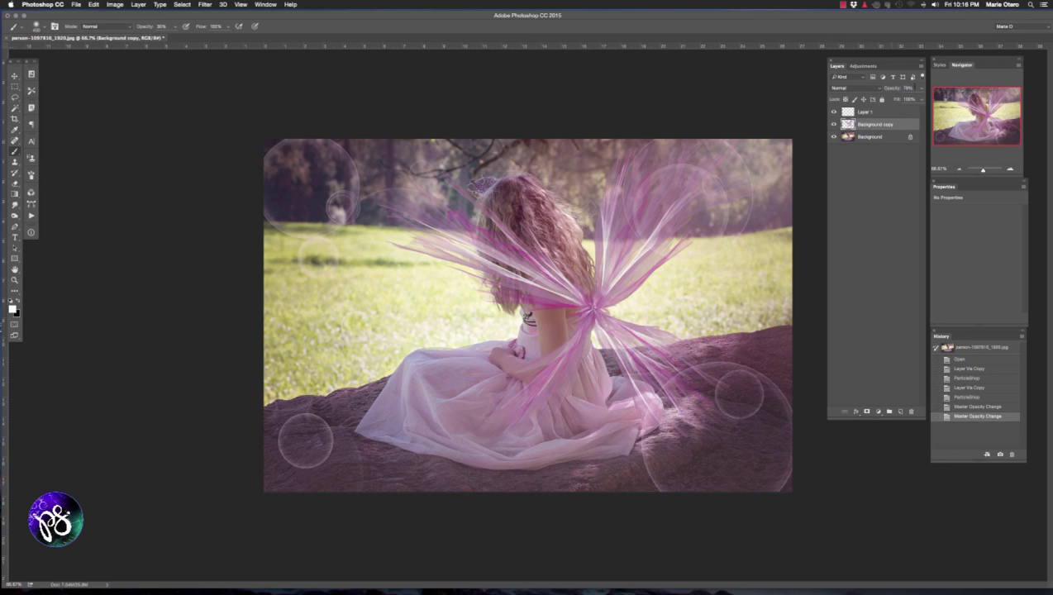
Add a new layer above Layer 1 and brush a soft white glow at 10% opacity over the girl and her dress.
click(889, 113)
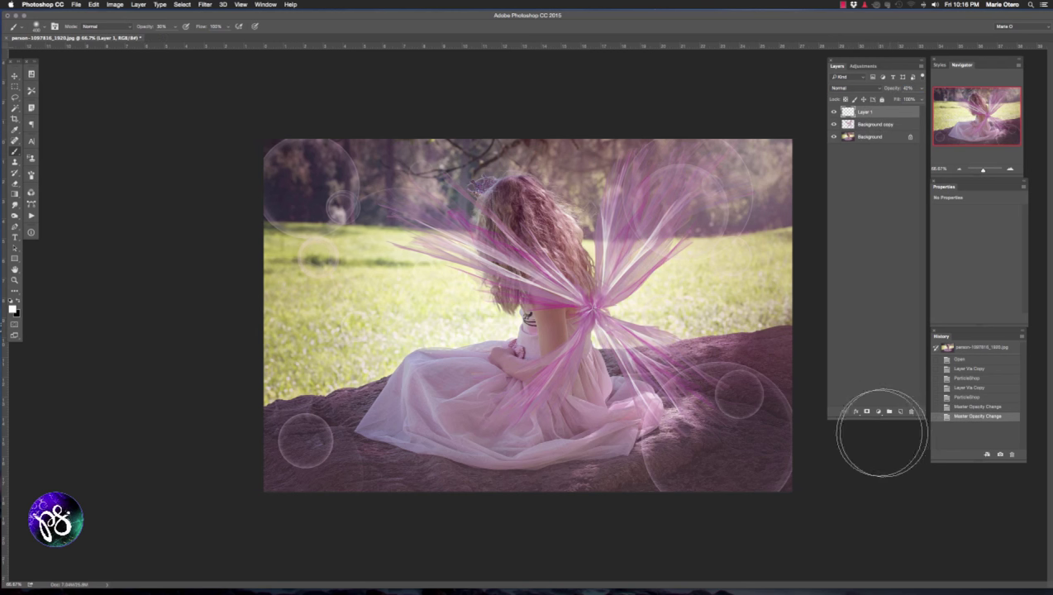
click(899, 413)
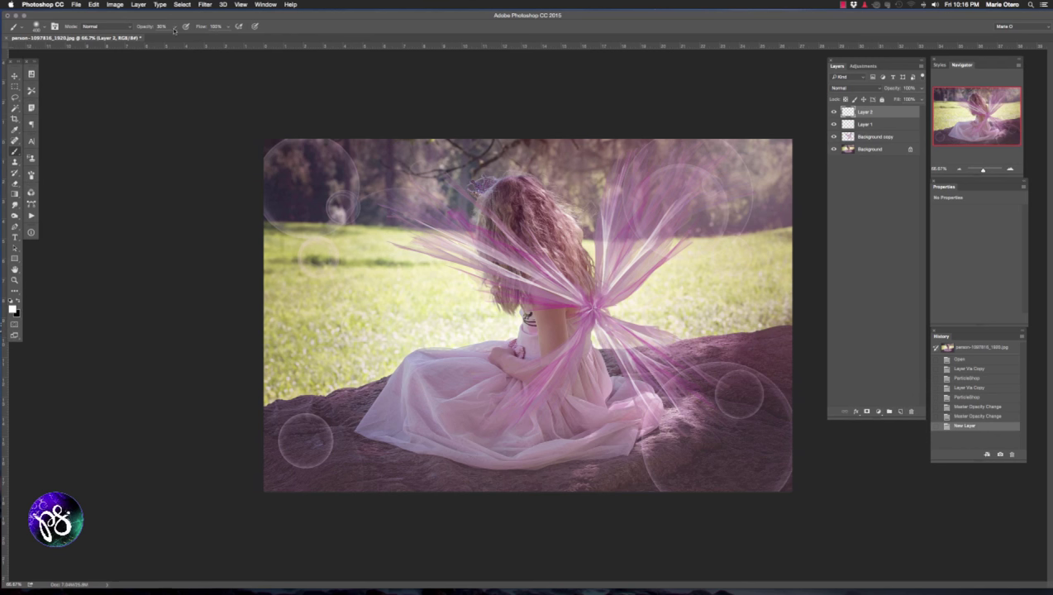
drag(174, 30, 164, 38)
drag(538, 248, 543, 293)
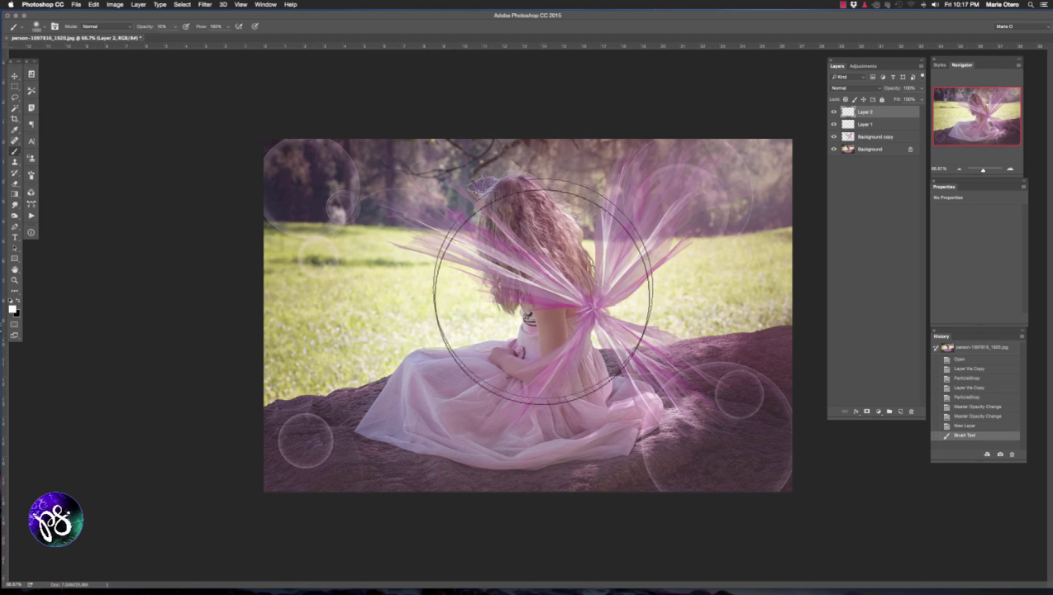
click(540, 325)
click(543, 360)
click(484, 366)
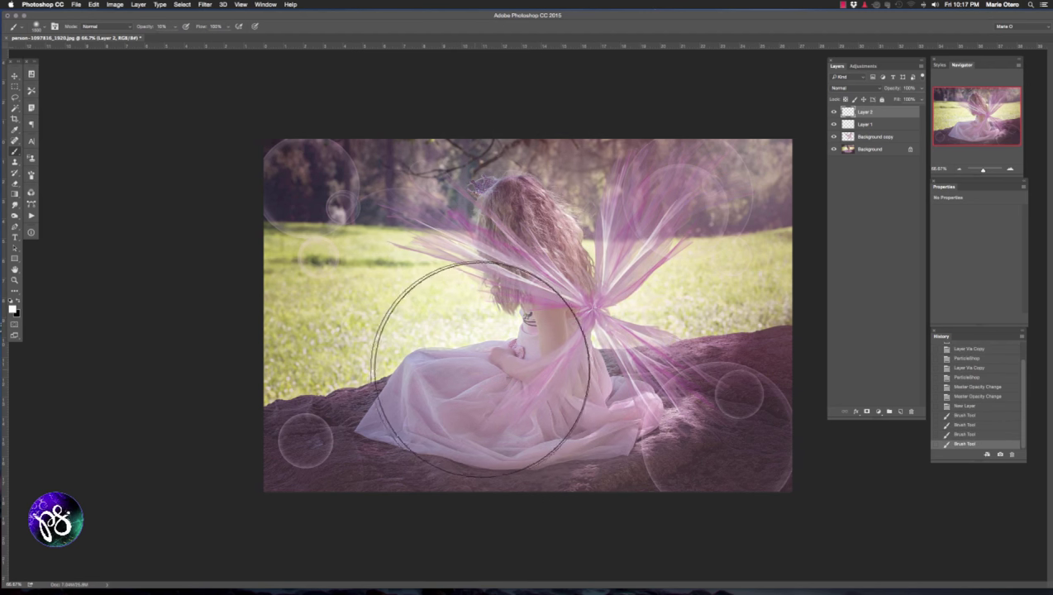
click(519, 294)
click(526, 269)
click(536, 335)
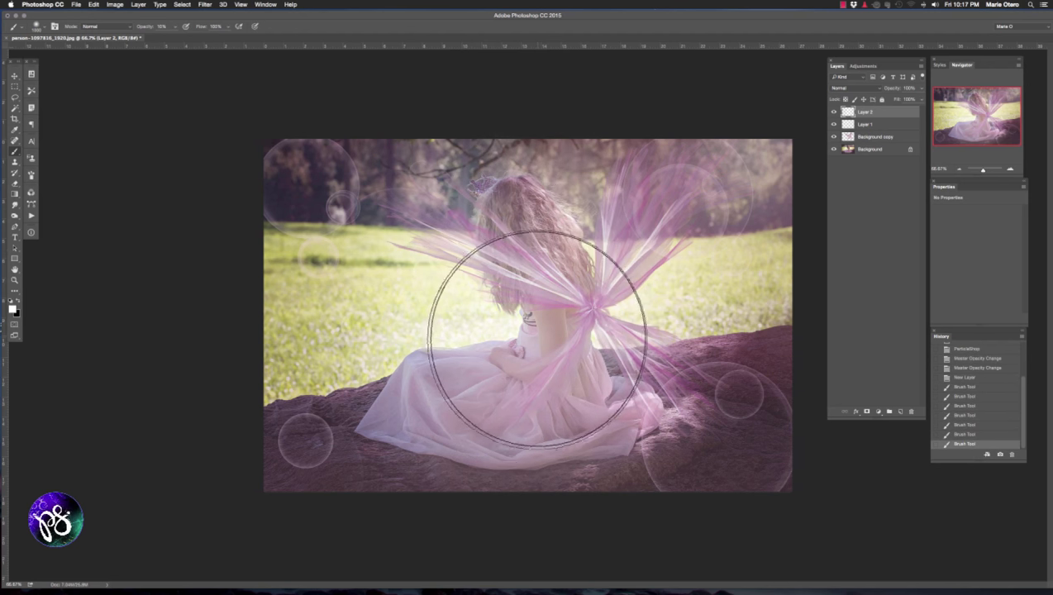
drag(537, 339, 540, 340)
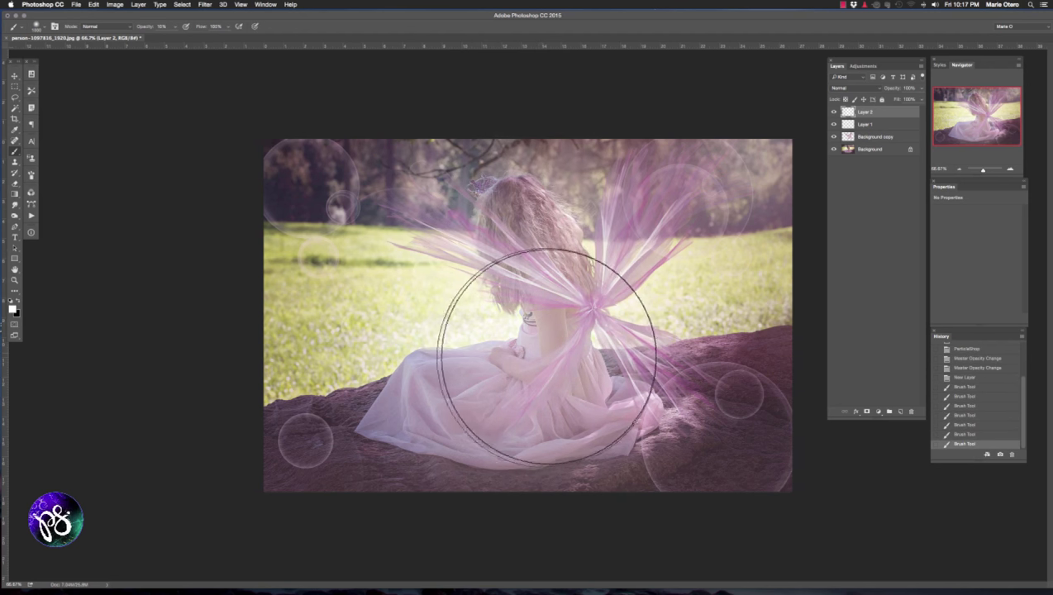
Darken both sides of the photo with soft black brush dabs on Layer 2 and set the layer's opacity to 71%.
click(737, 198)
click(741, 266)
click(744, 378)
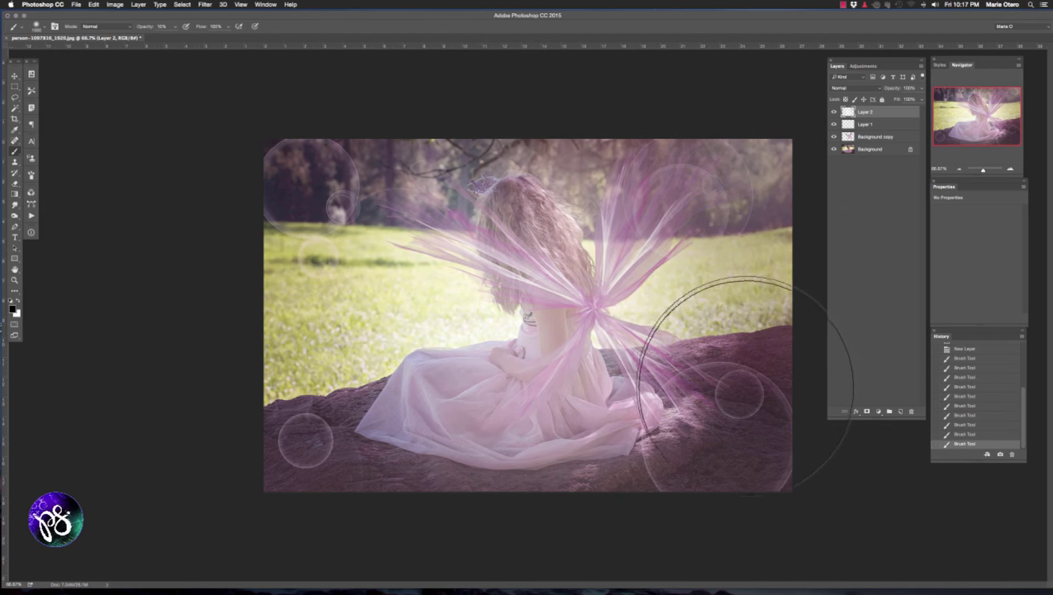
click(370, 192)
click(341, 339)
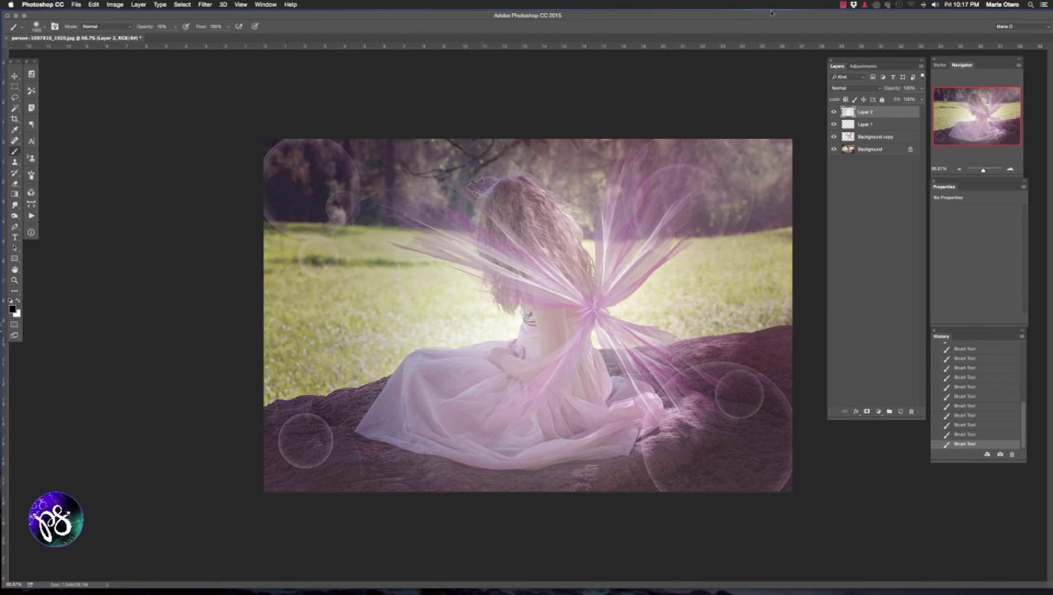
drag(892, 87, 882, 91)
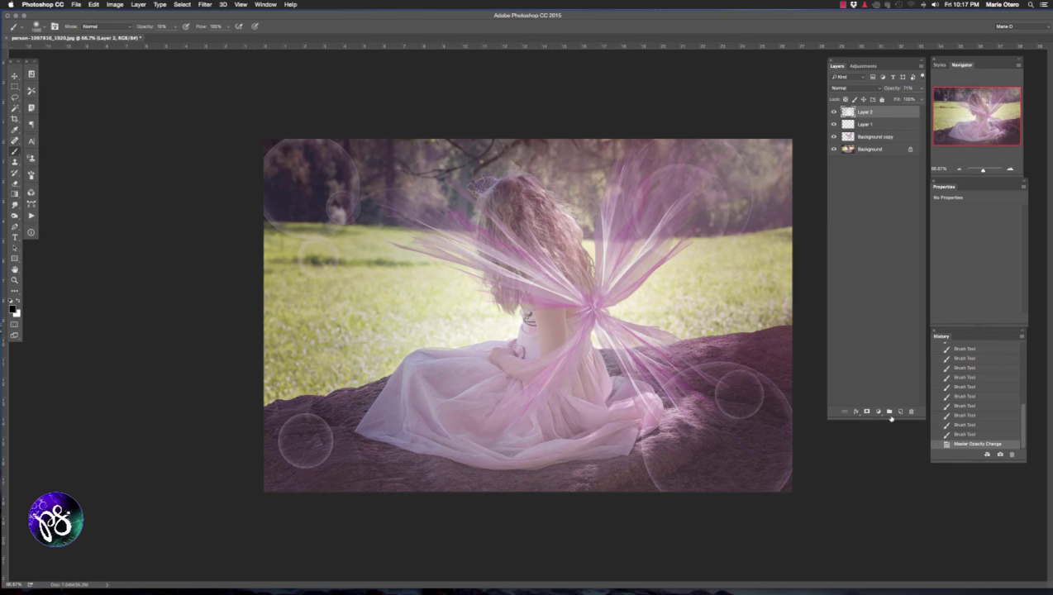
Add a Levels adjustment layer above Layer 2 and apply the Increase Contrast 2 preset.
click(878, 411)
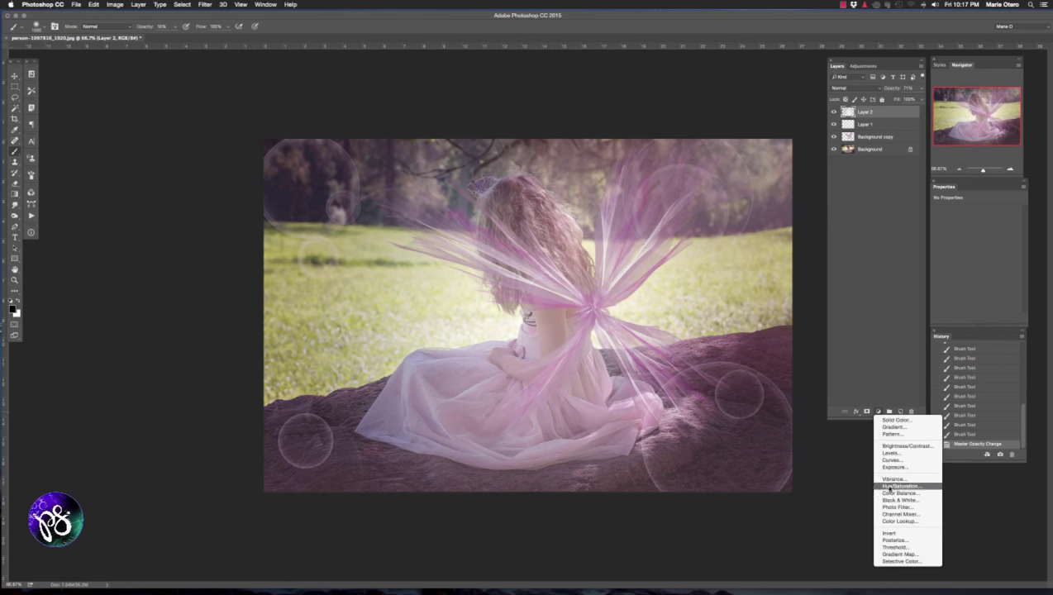
click(891, 453)
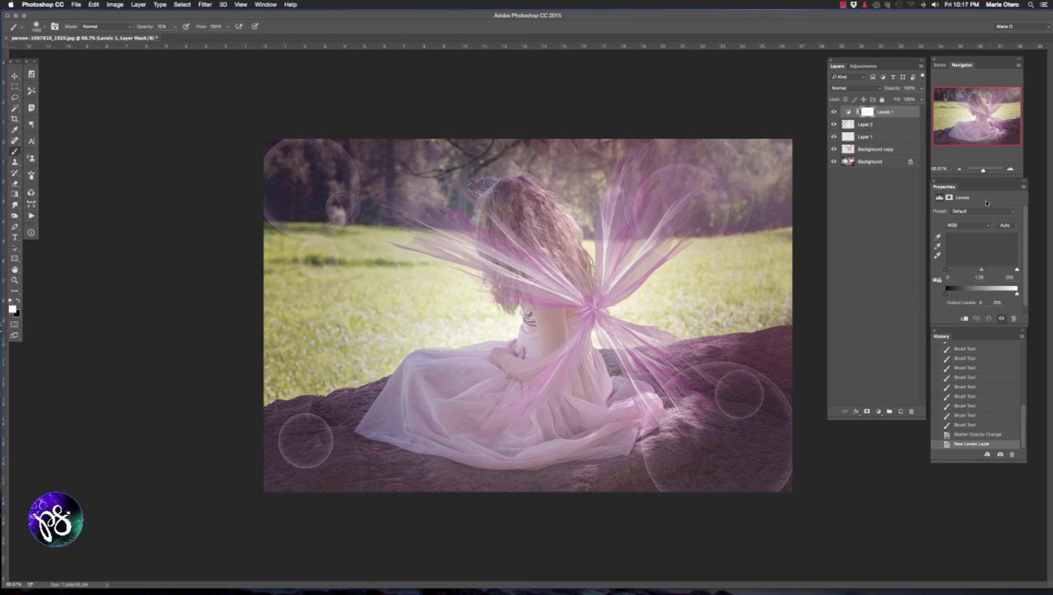
click(999, 215)
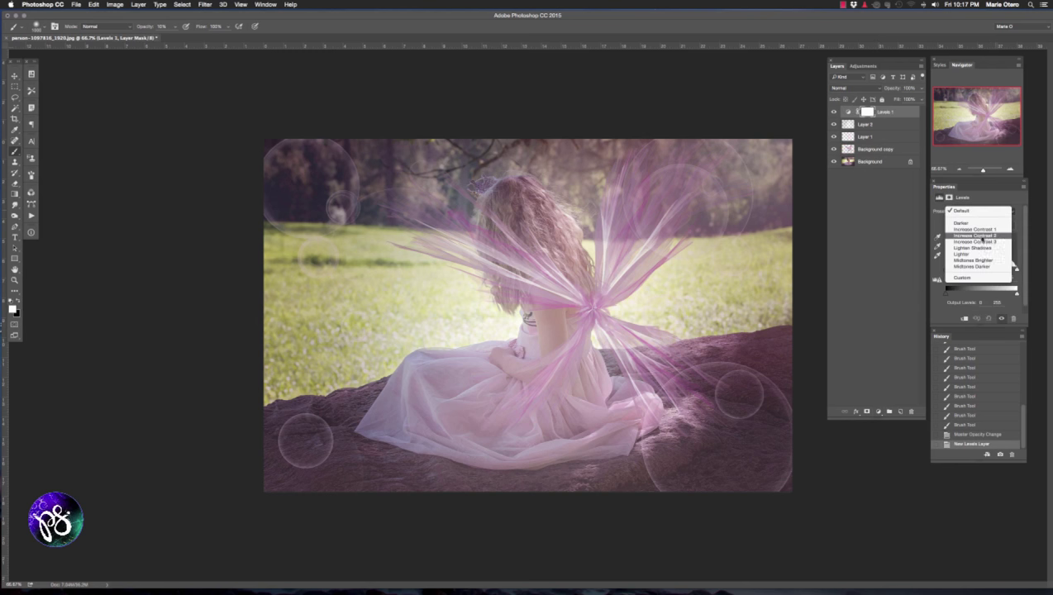
click(981, 236)
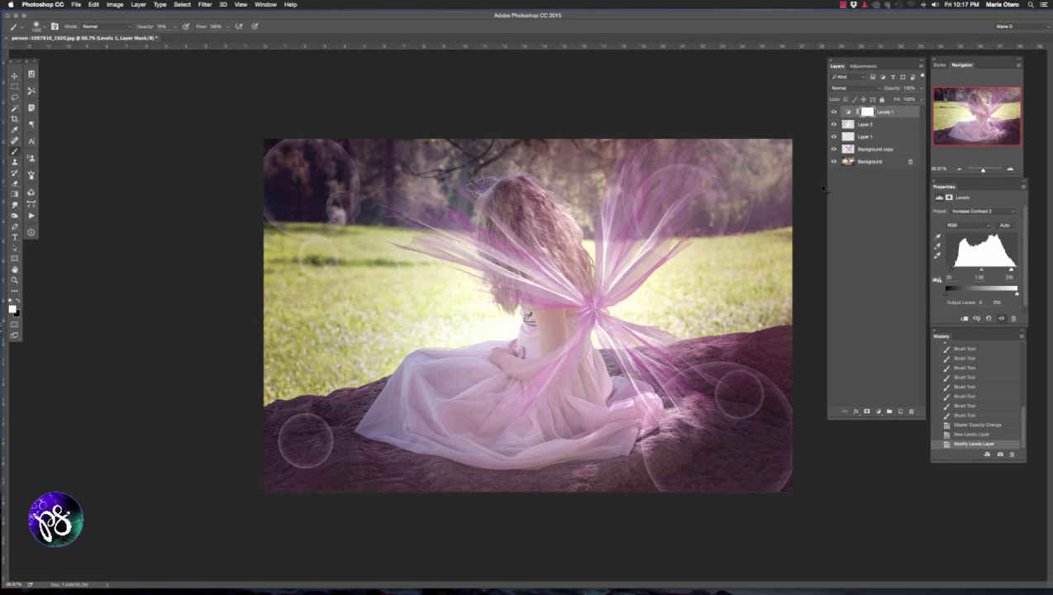
key(super+1)
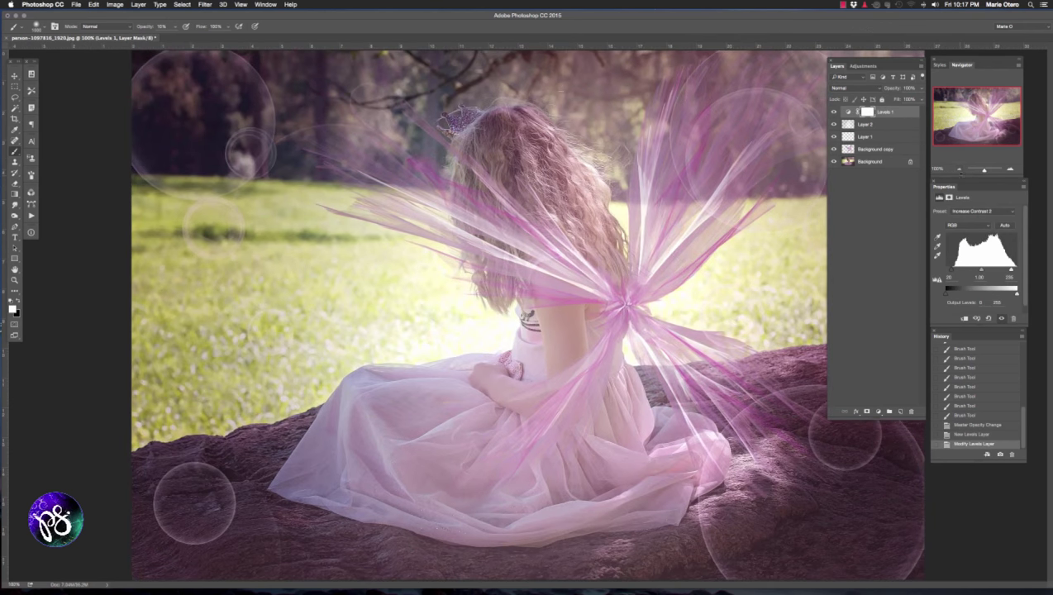
drag(960, 171, 956, 171)
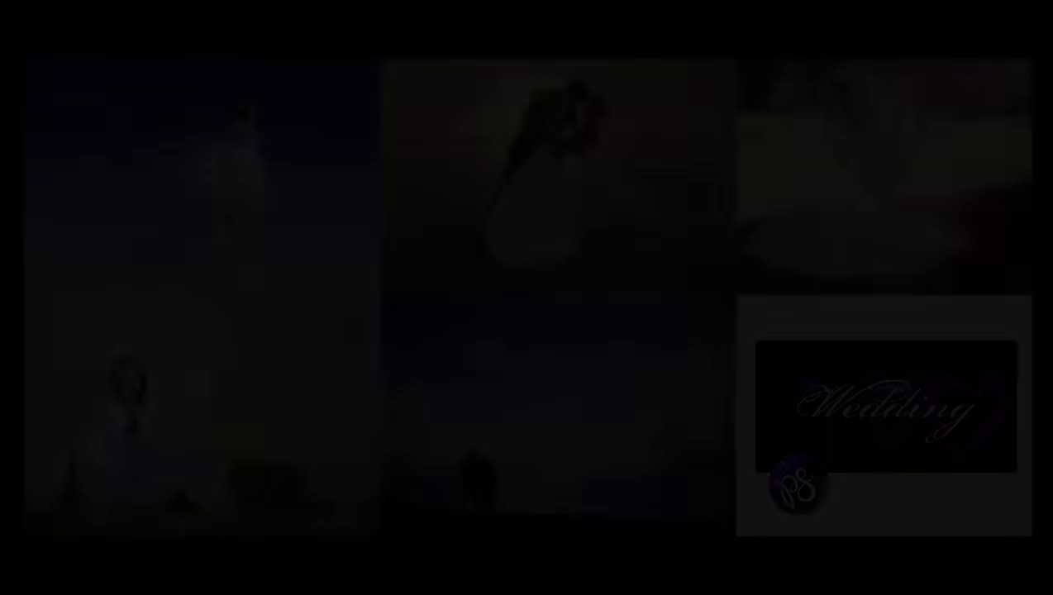